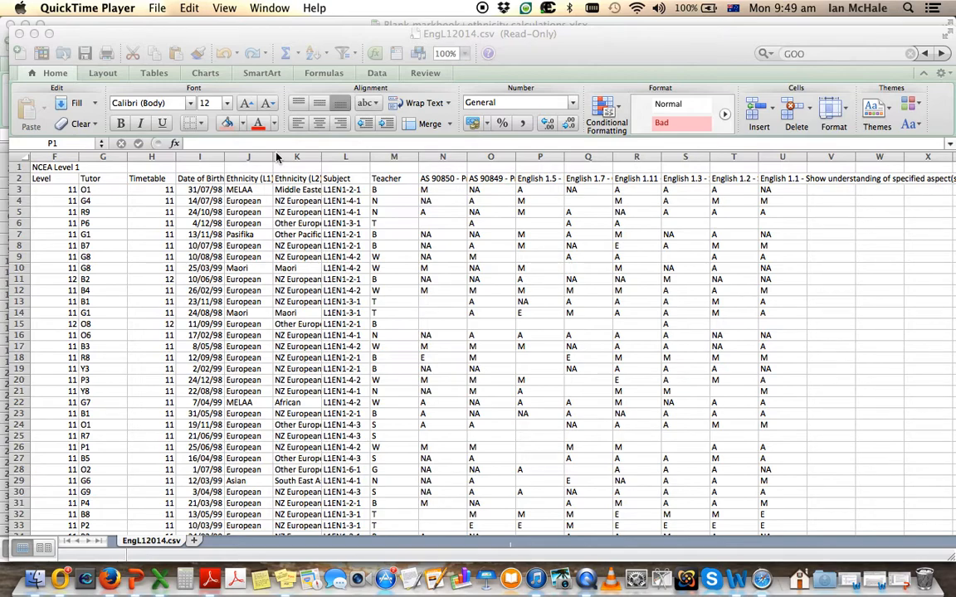
- Switch to the Blank markbook+ethnicity calculations.xlsx workbook and examine the Example sheet's result tables, pass rates and step-by-step instructions
click(34, 34)
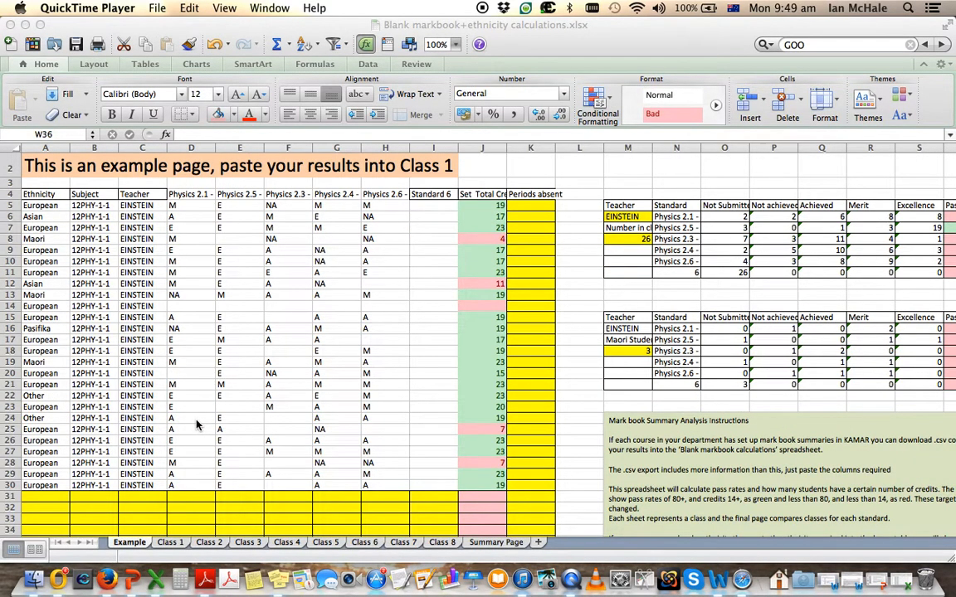
click(488, 41)
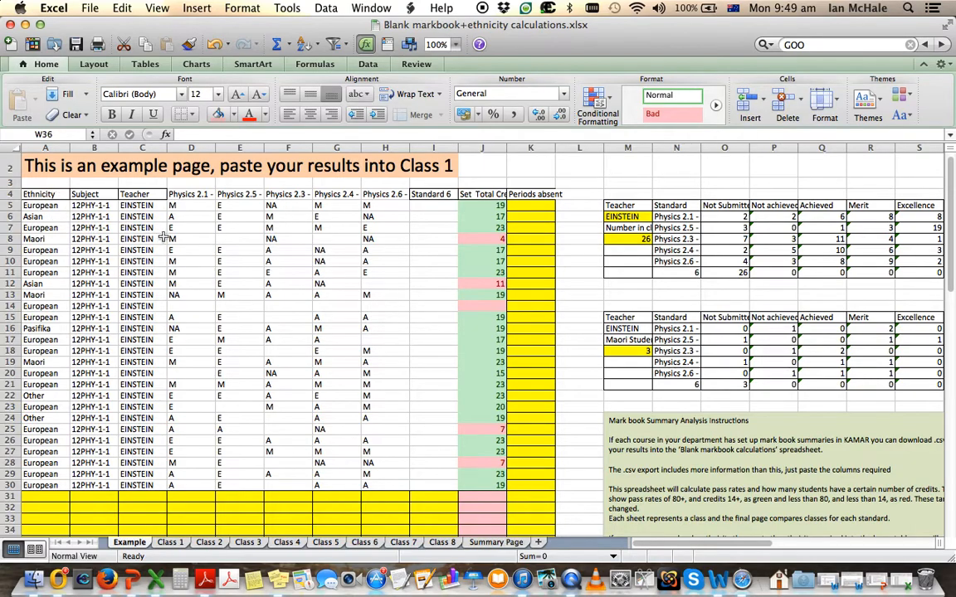
scroll(169, 238, up, 1)
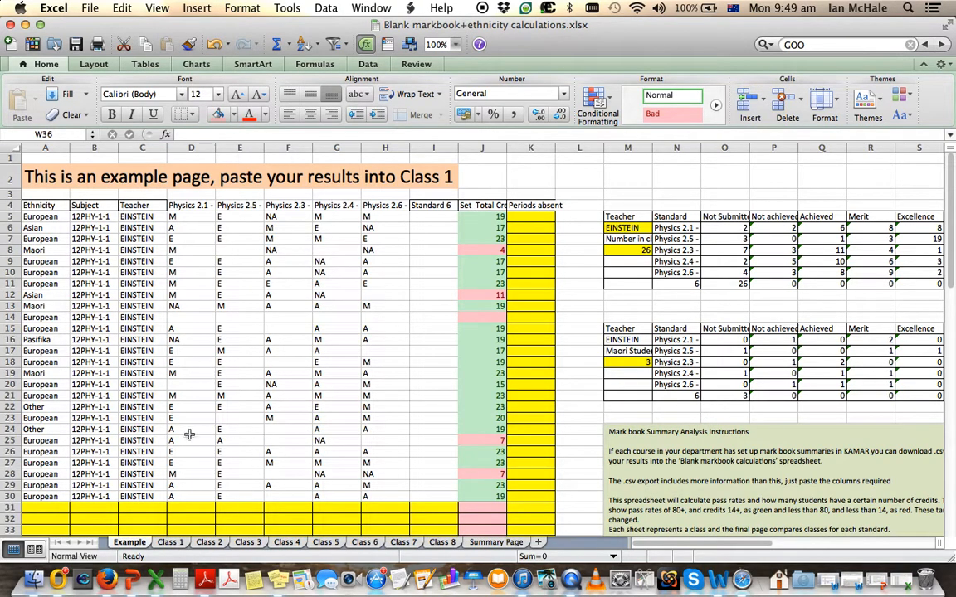
scroll(240, 417, down, 2)
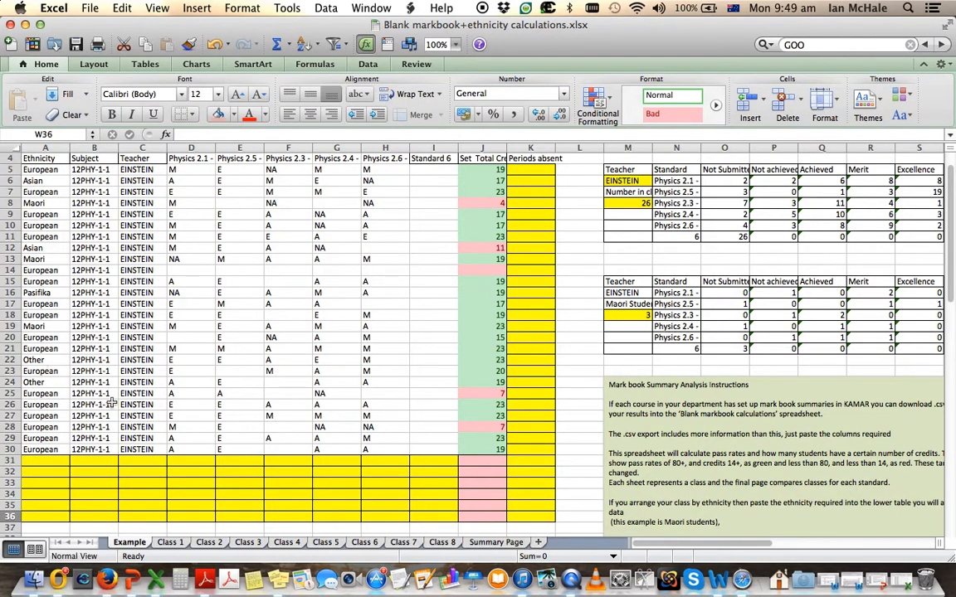
scroll(49, 415, down, 10)
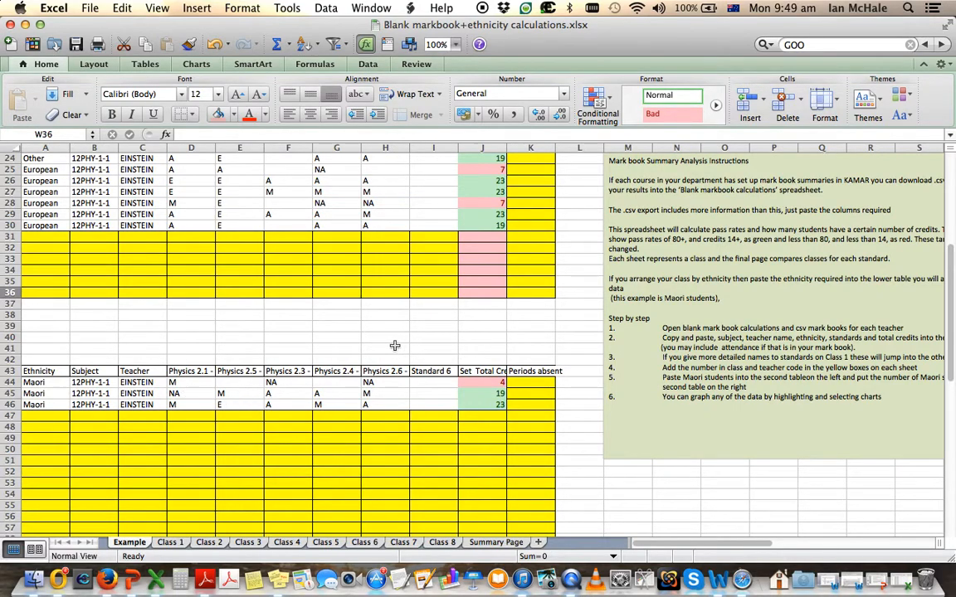
scroll(395, 345, up, 12)
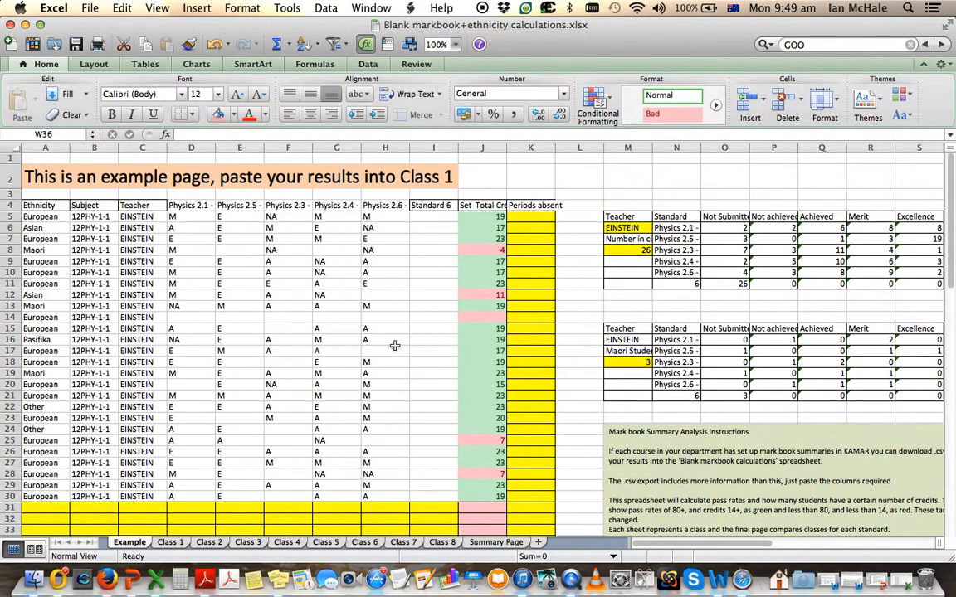
scroll(395, 346, right, 9)
scroll(395, 345, left, 1)
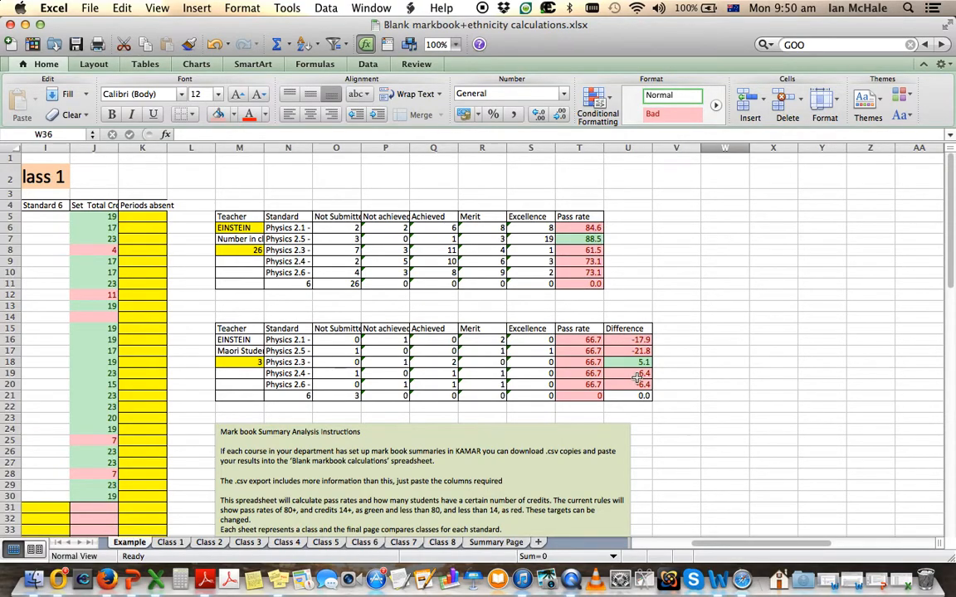
scroll(636, 378, down, 5)
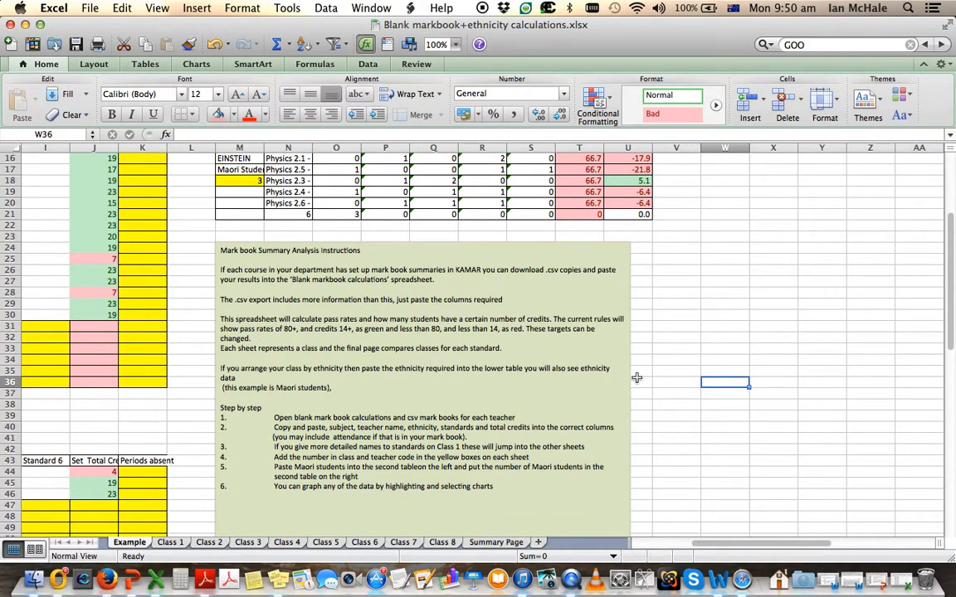
scroll(637, 378, left, 5)
scroll(637, 378, down, 5)
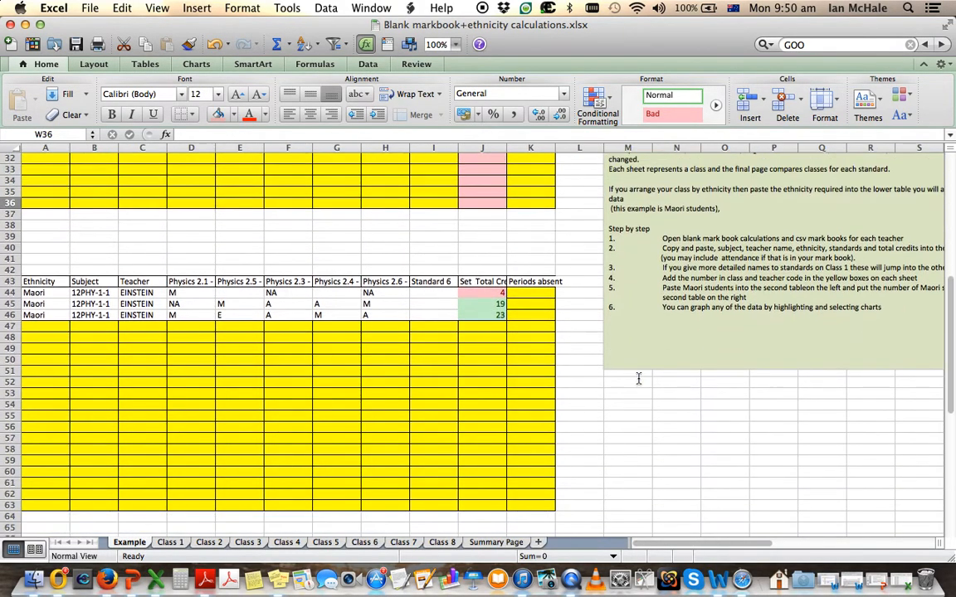
scroll(638, 378, up, 10)
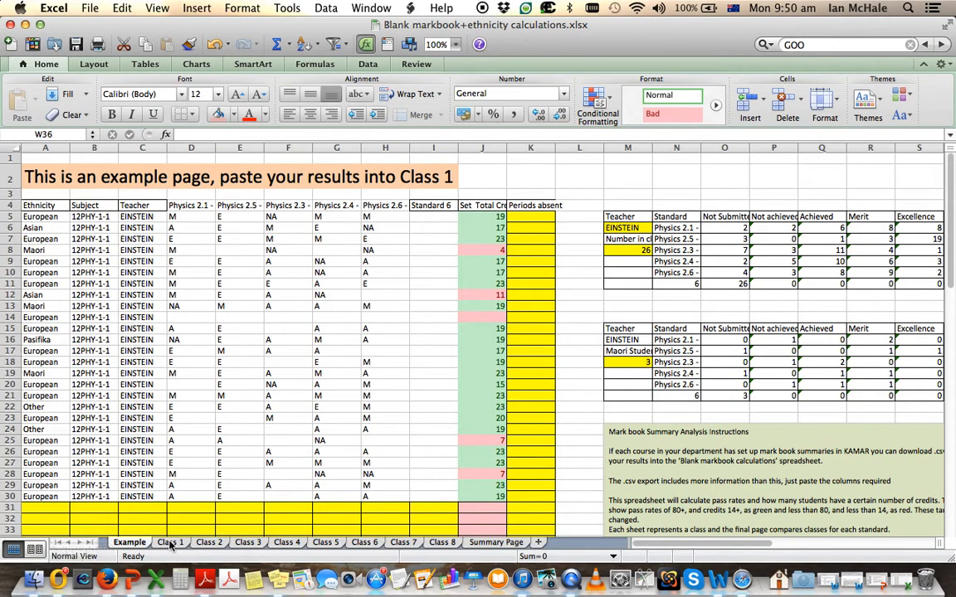
- Look through the Class 1, Class 3, Class 4, Class 5 and Summary Page sheets, then return to Class 1
click(170, 543)
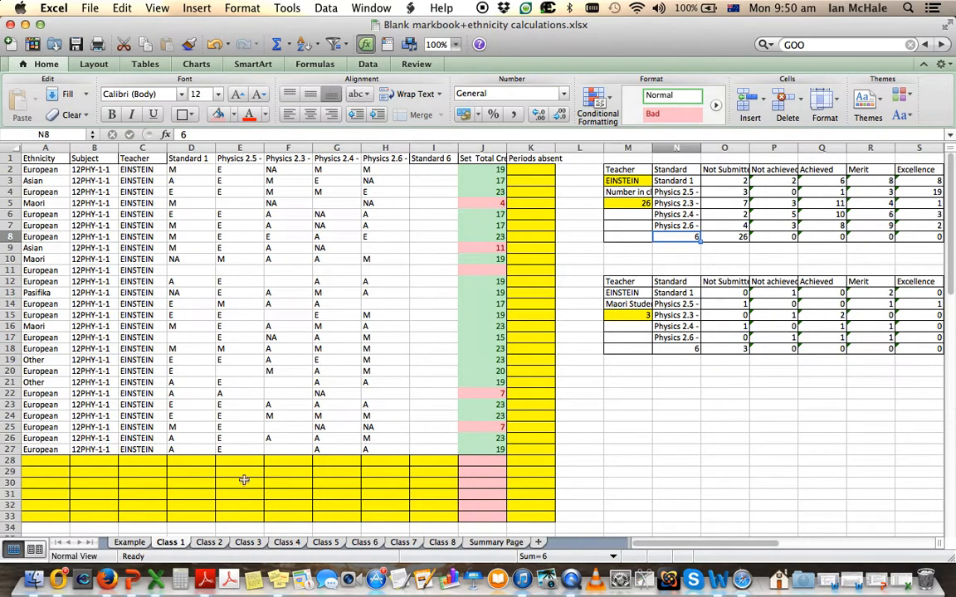
click(245, 543)
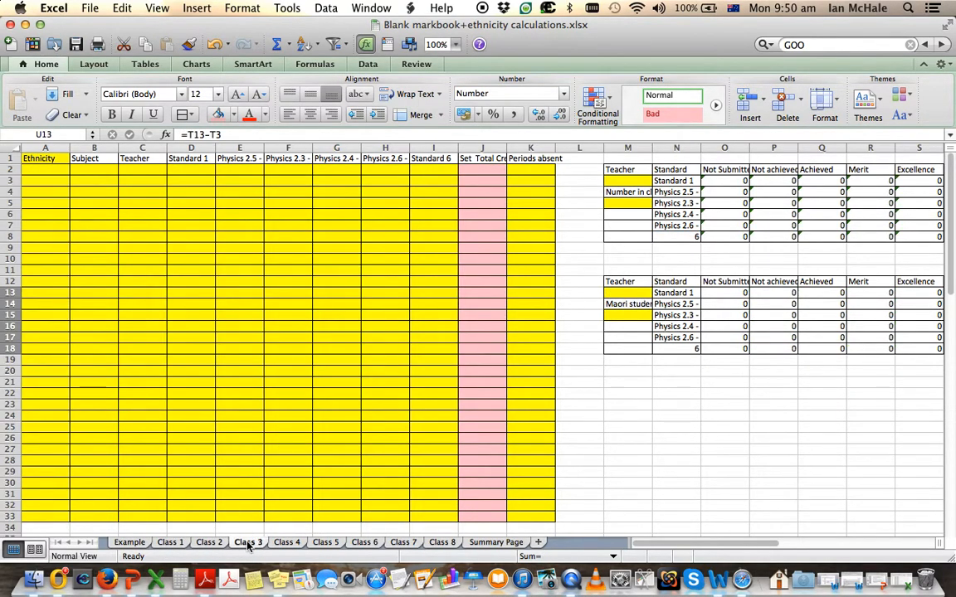
click(286, 543)
click(325, 542)
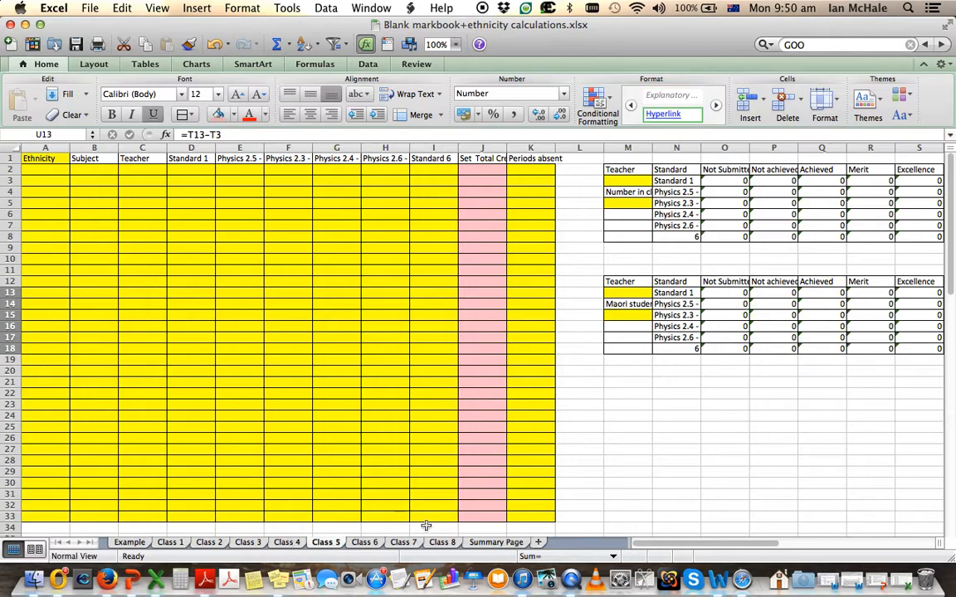
click(498, 542)
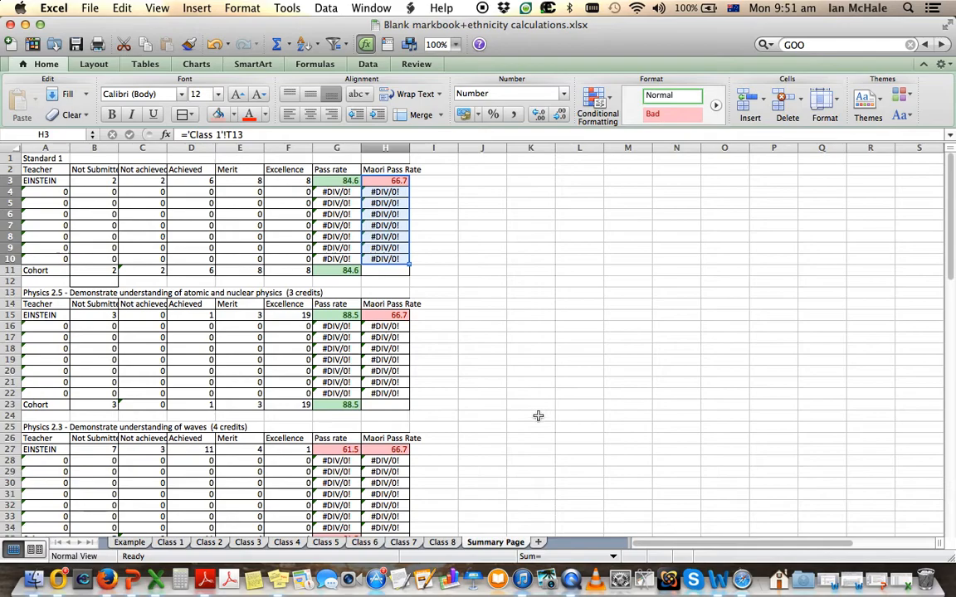
scroll(538, 416, down, 4)
scroll(537, 416, up, 4)
click(170, 542)
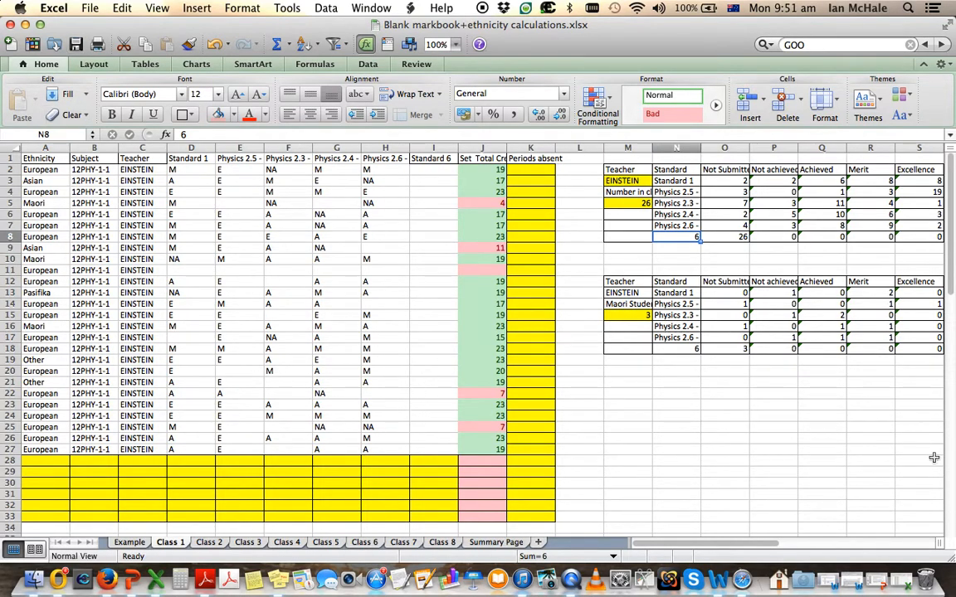
- Switch to the EngL12014.csv workbook and delete the columns from Number through Timetable
click(878, 581)
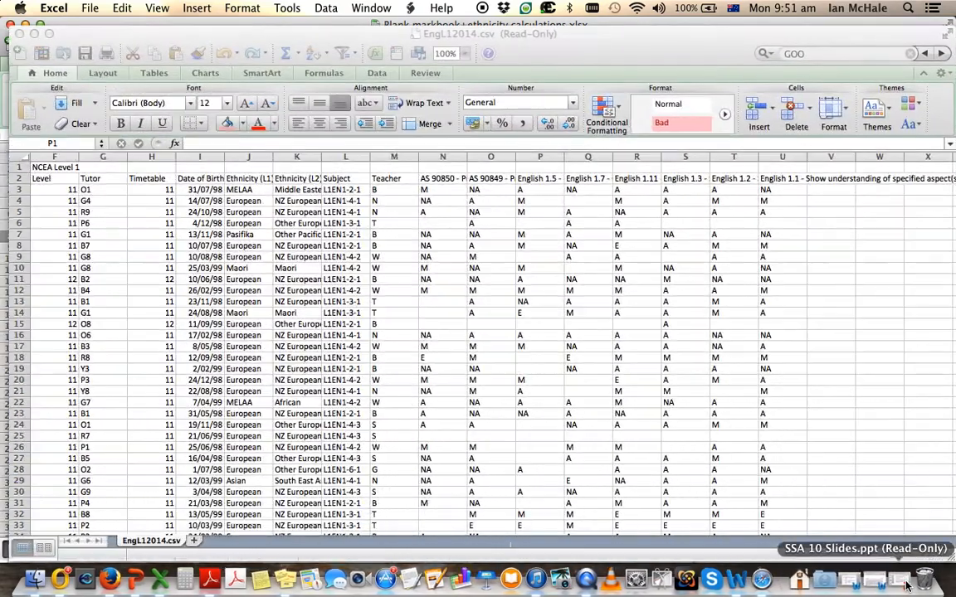
scroll(407, 381, left, 5)
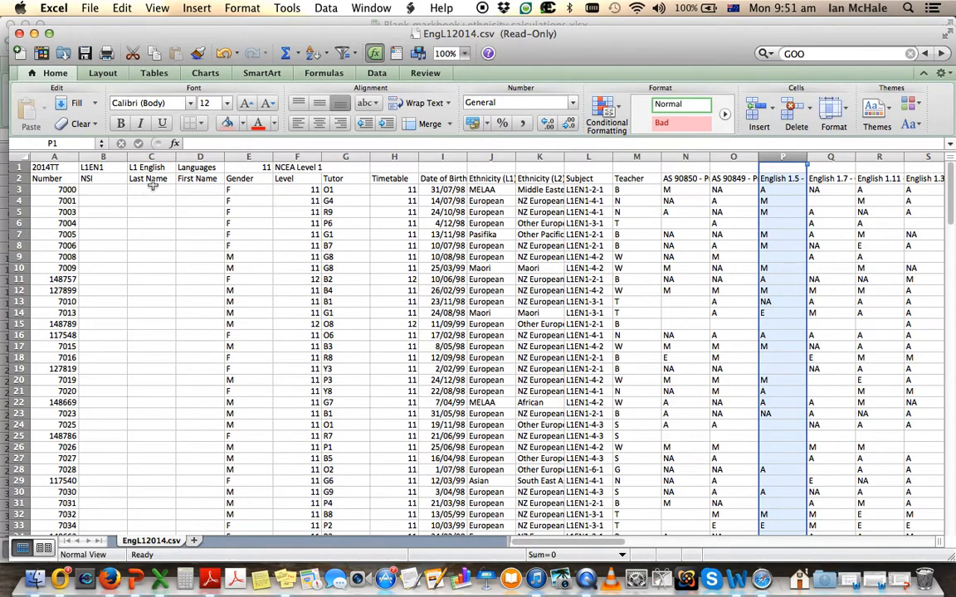
click(62, 151)
drag(61, 151, 234, 161)
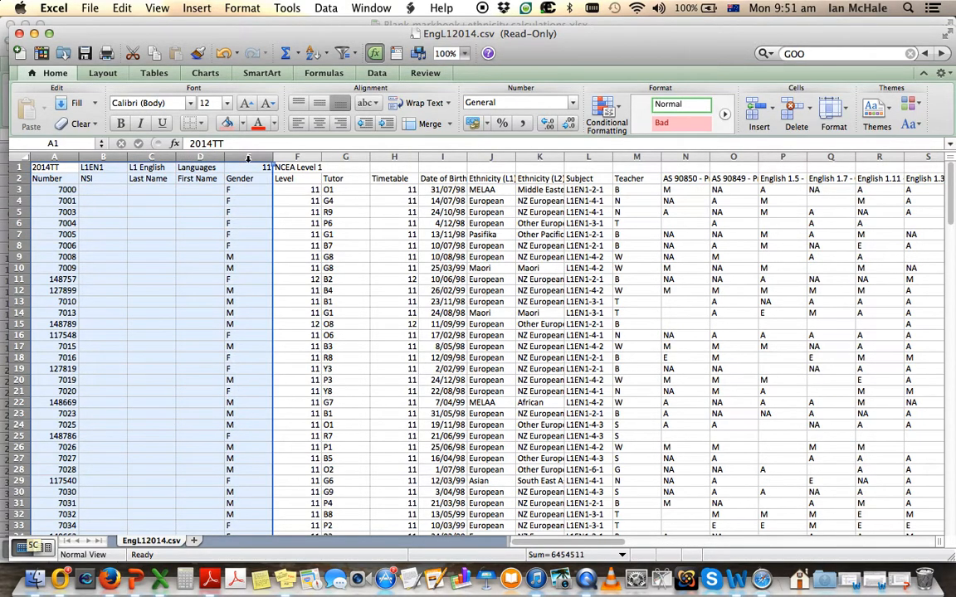
drag(247, 156, 393, 177)
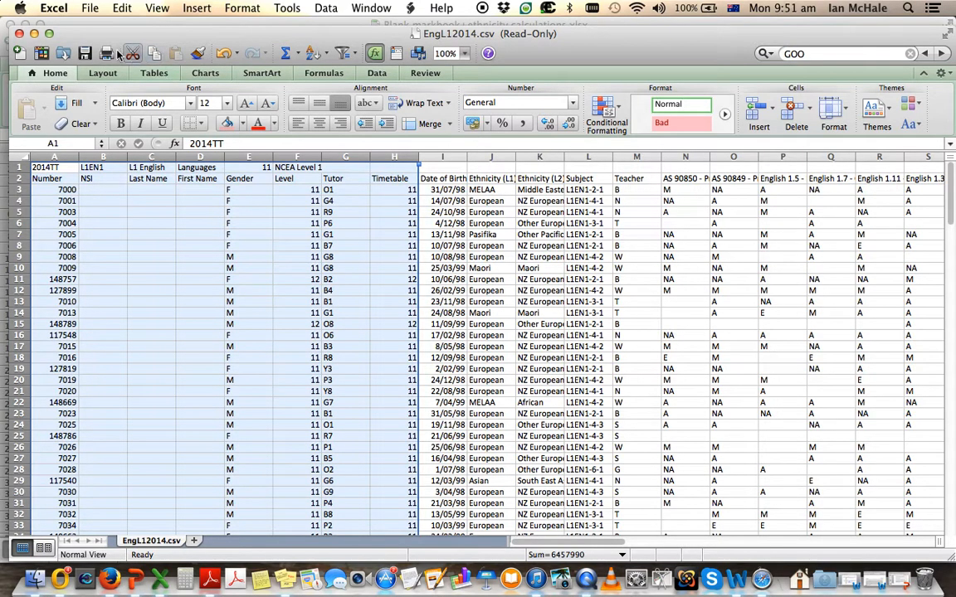
click(122, 9)
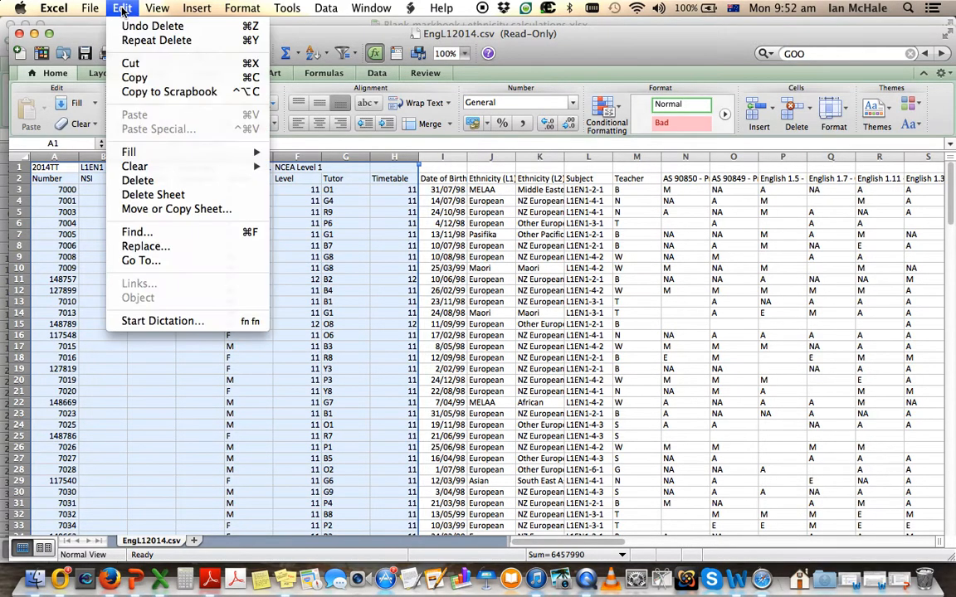
click(139, 181)
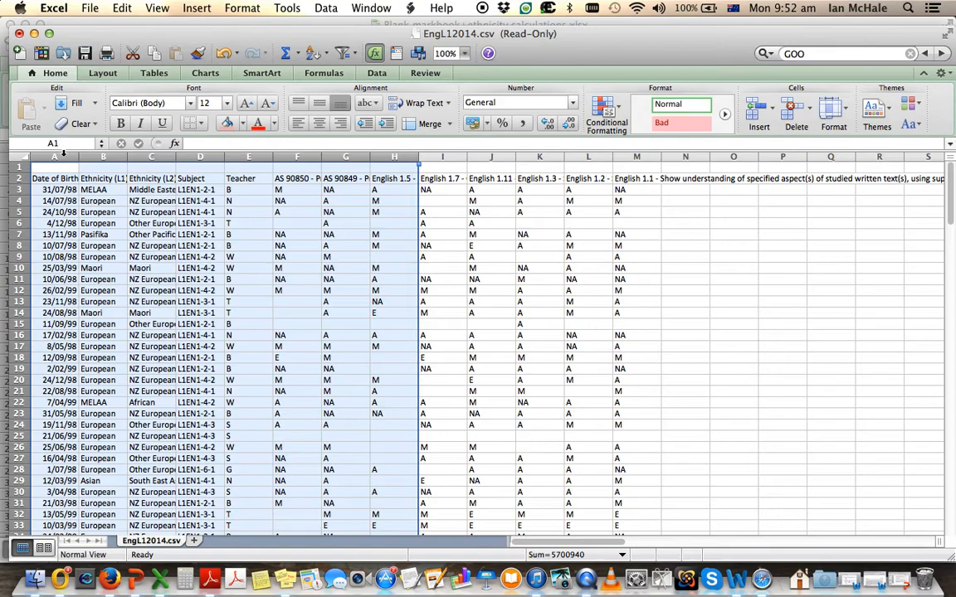
- Delete the Date of Birth column from the English results sheet
click(63, 156)
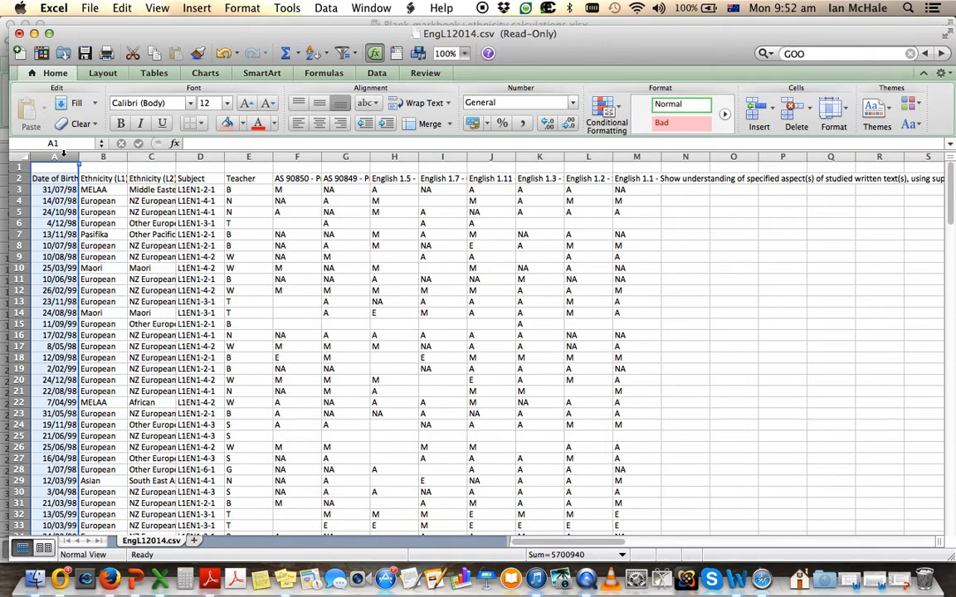
click(122, 8)
click(137, 180)
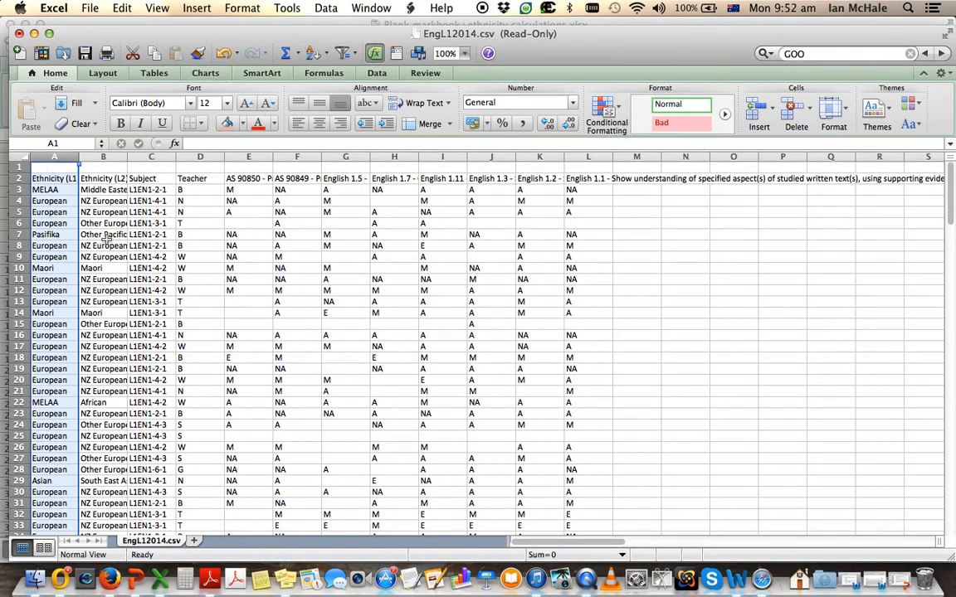
- Delete the Ethnicity (L2) column, keeping the Ethnicity (L1) column in the sheet
double_click(61, 178)
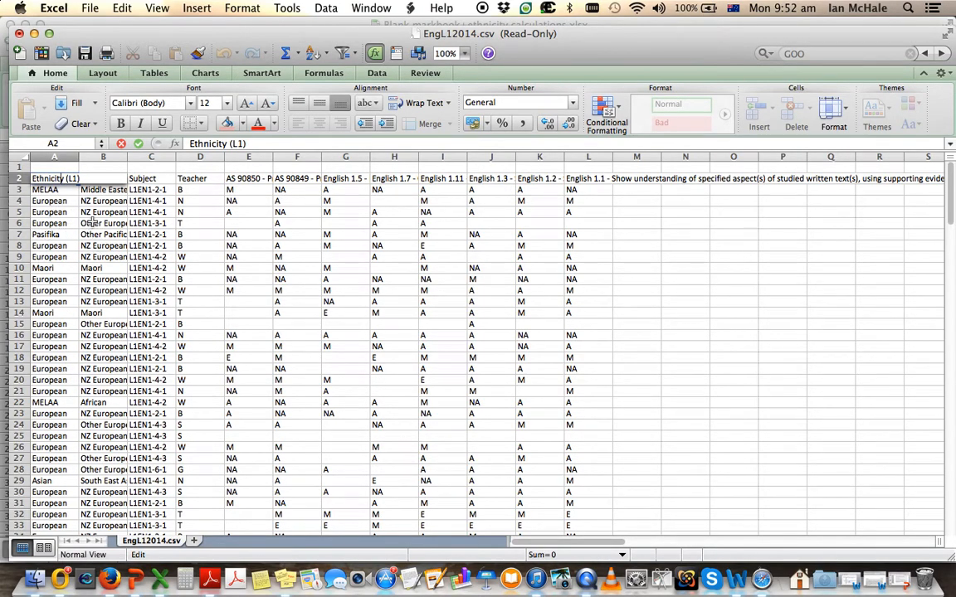
click(64, 156)
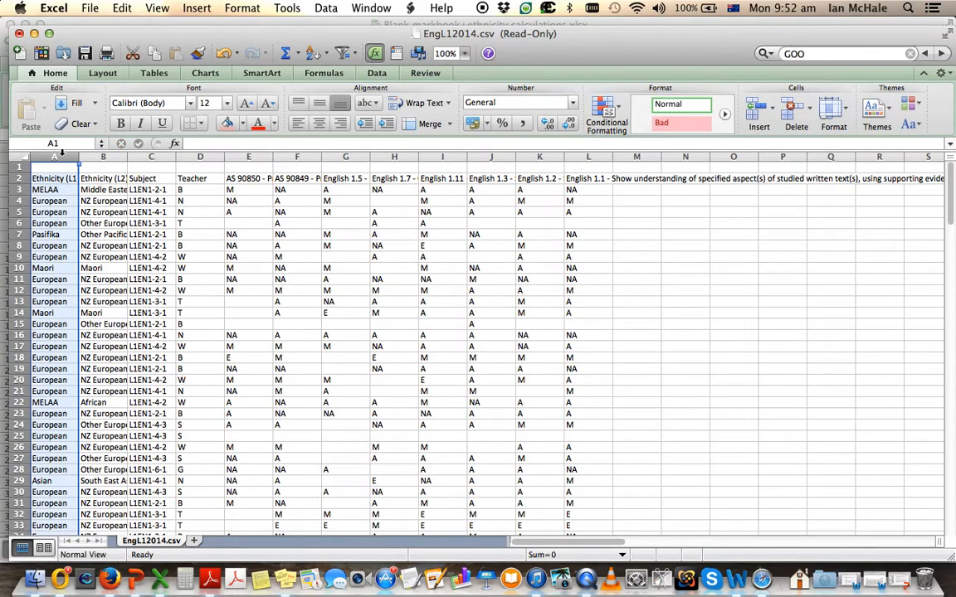
click(117, 157)
click(123, 8)
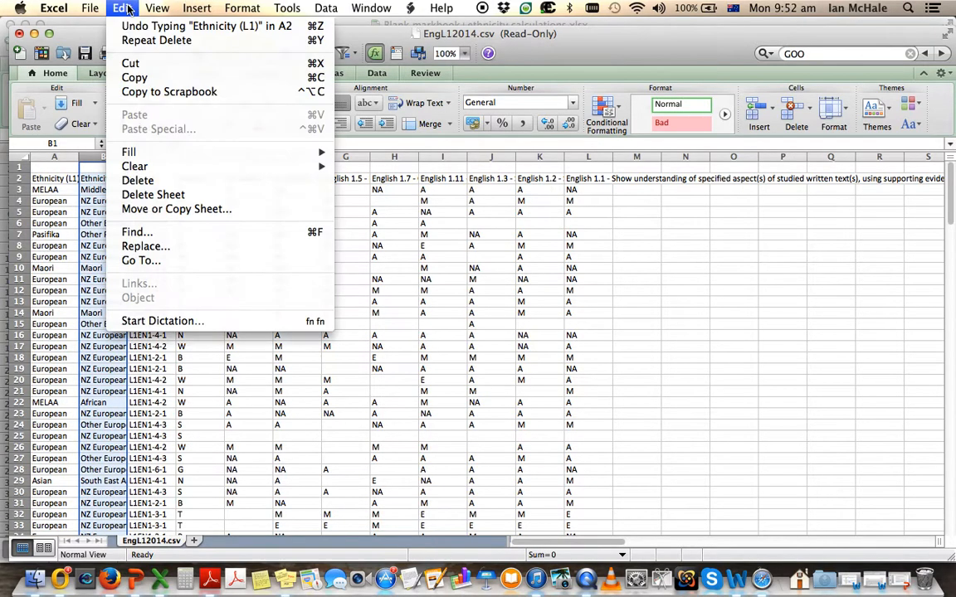
click(138, 181)
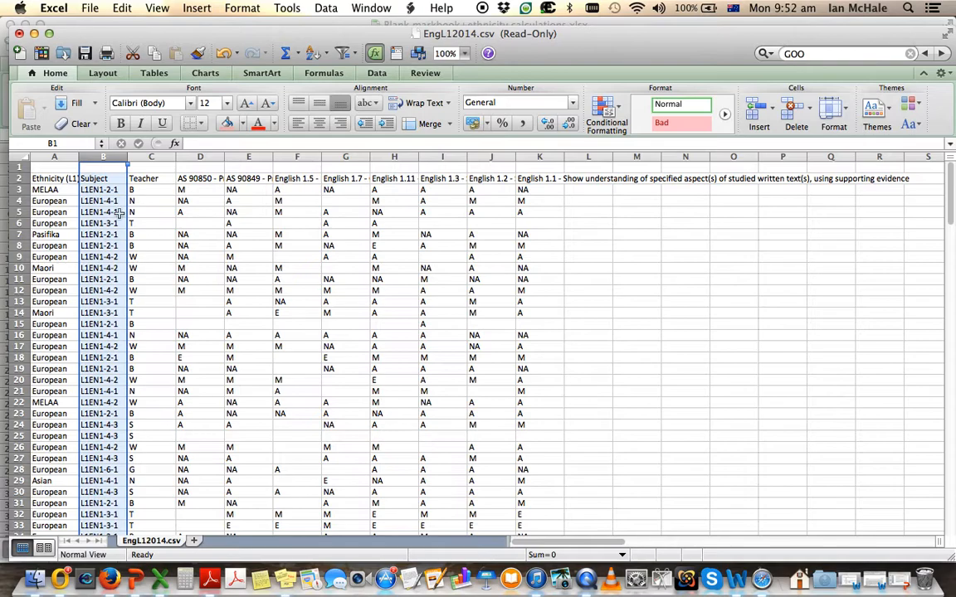
- Check the full heading of the AS 90850 visual texts progress column and delete that column
double_click(195, 183)
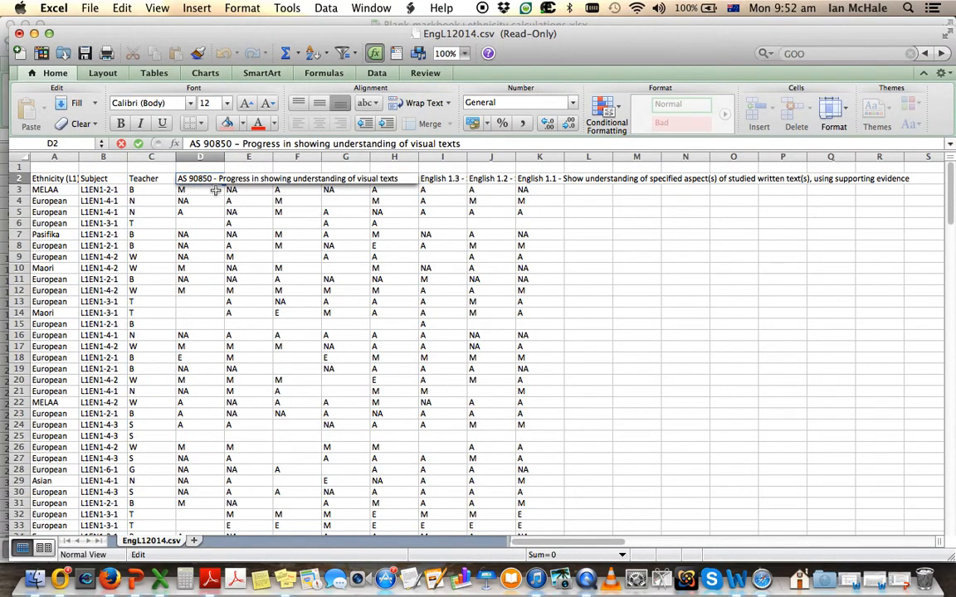
click(208, 156)
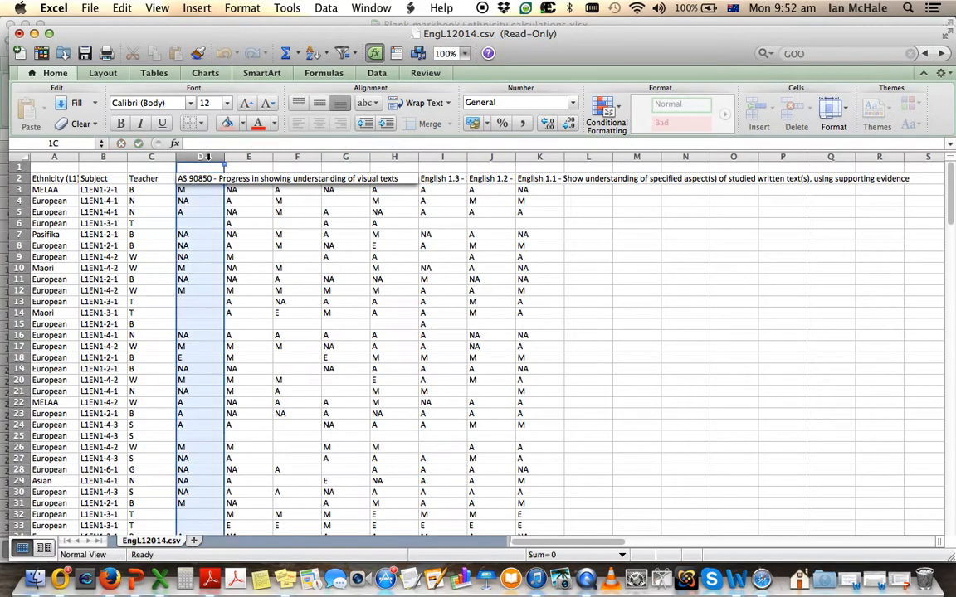
click(125, 9)
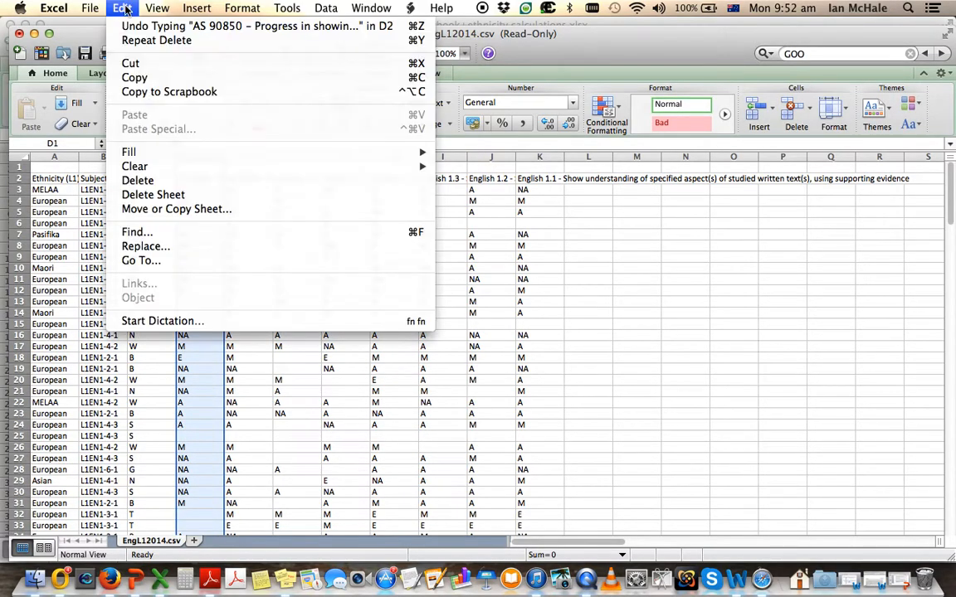
click(146, 182)
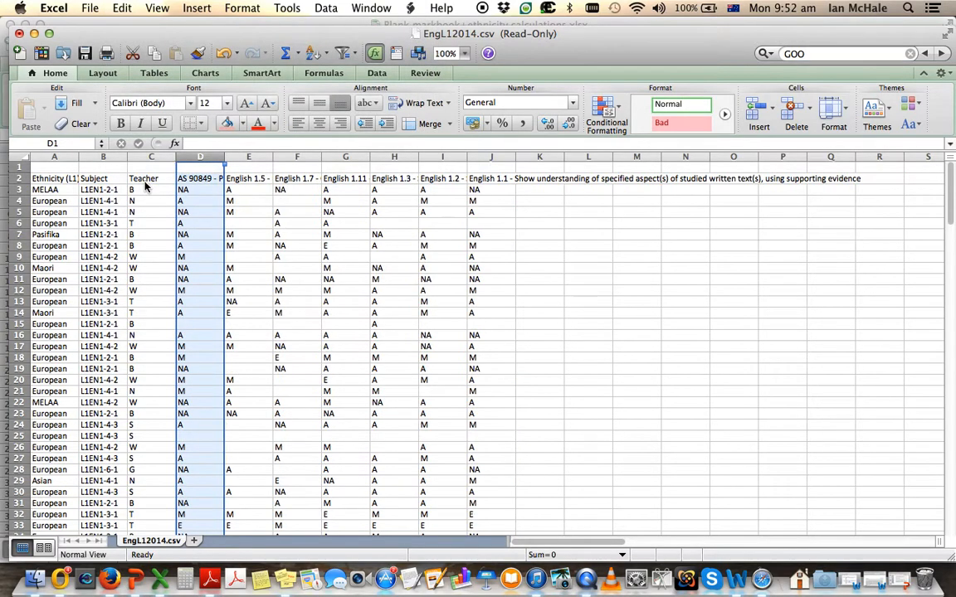
- Check the full heading of the AS 90849 written text progress column and delete that column
click(213, 179)
double_click(213, 178)
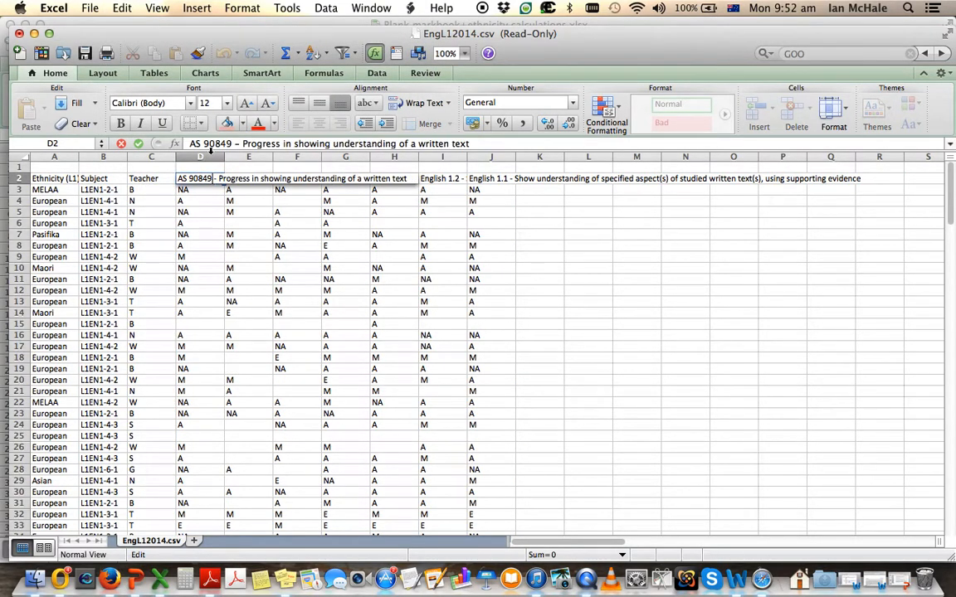
click(213, 156)
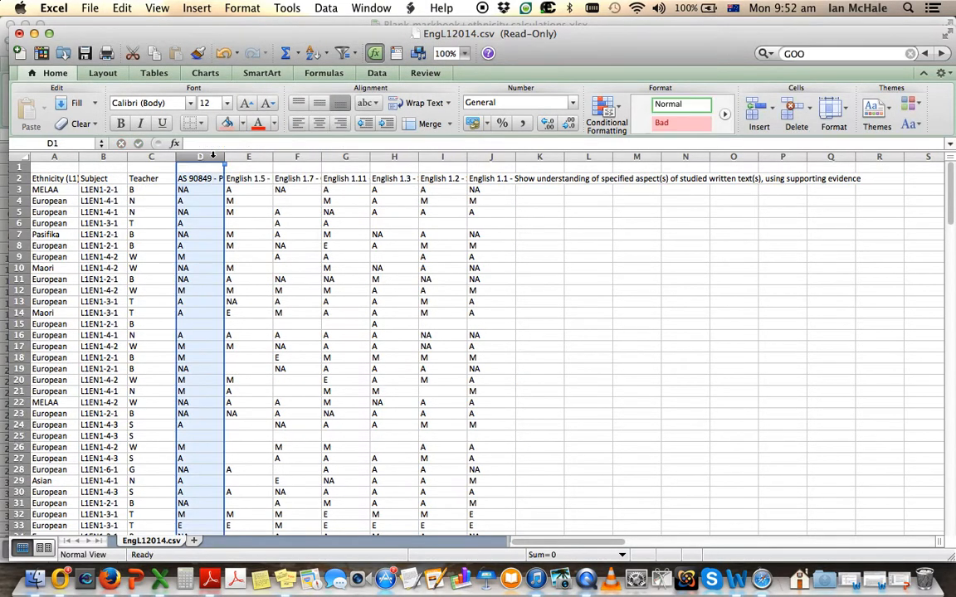
click(122, 8)
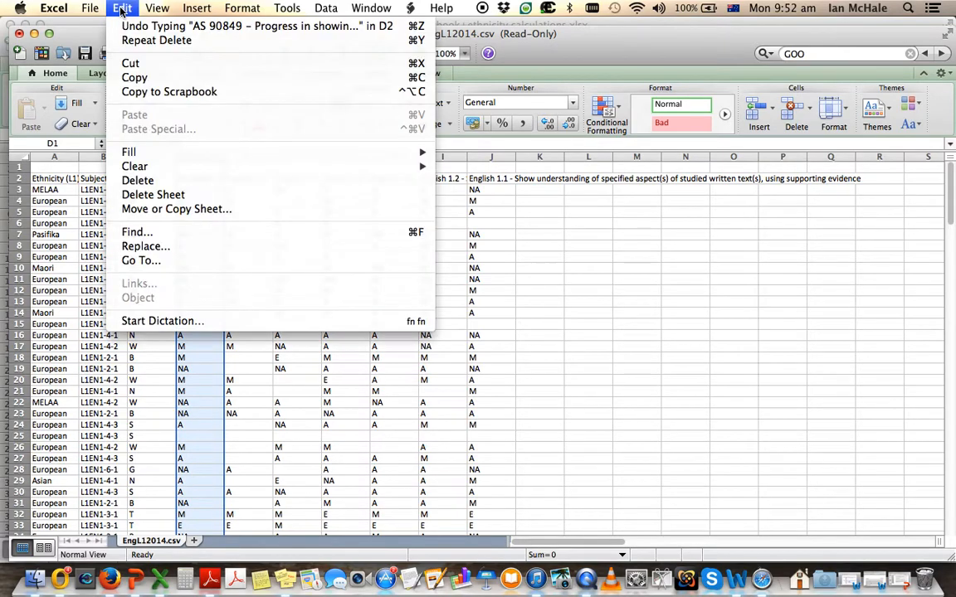
click(138, 180)
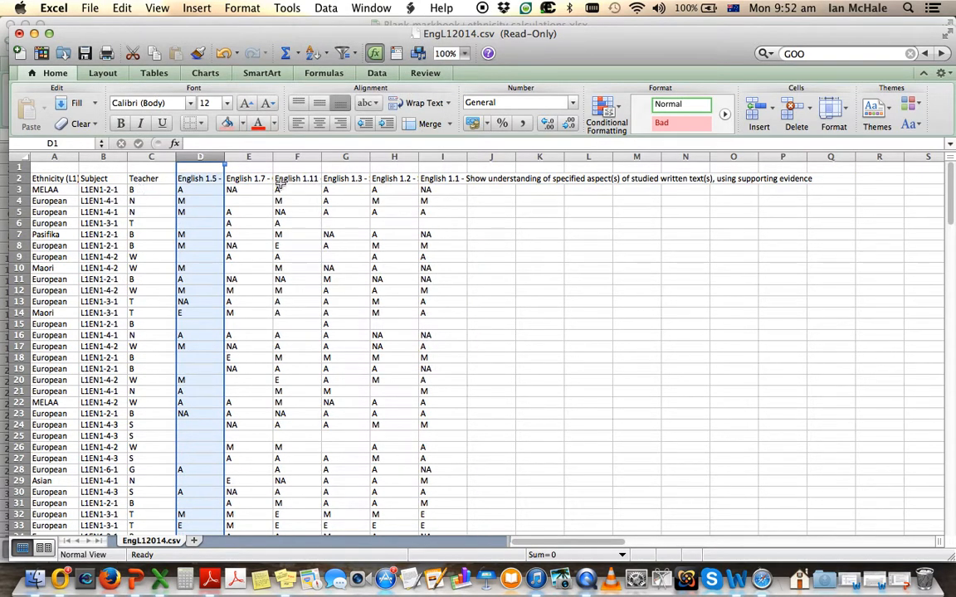
- Check the full headings of the six remaining English standard columns, 1.5, 1.7, 1.11, 1.3, 1.2 and 1.1
double_click(207, 179)
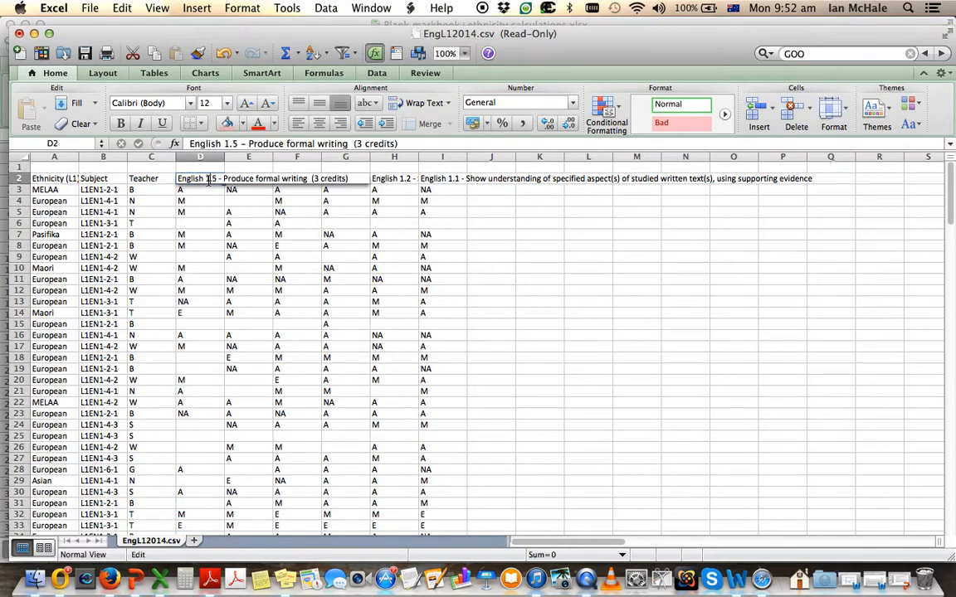
key(Escape)
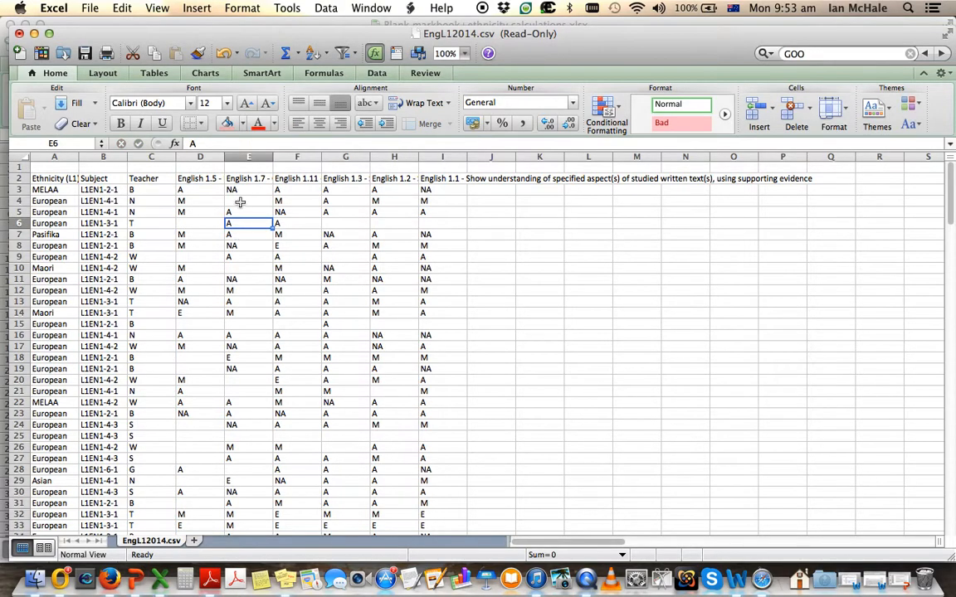
double_click(247, 180)
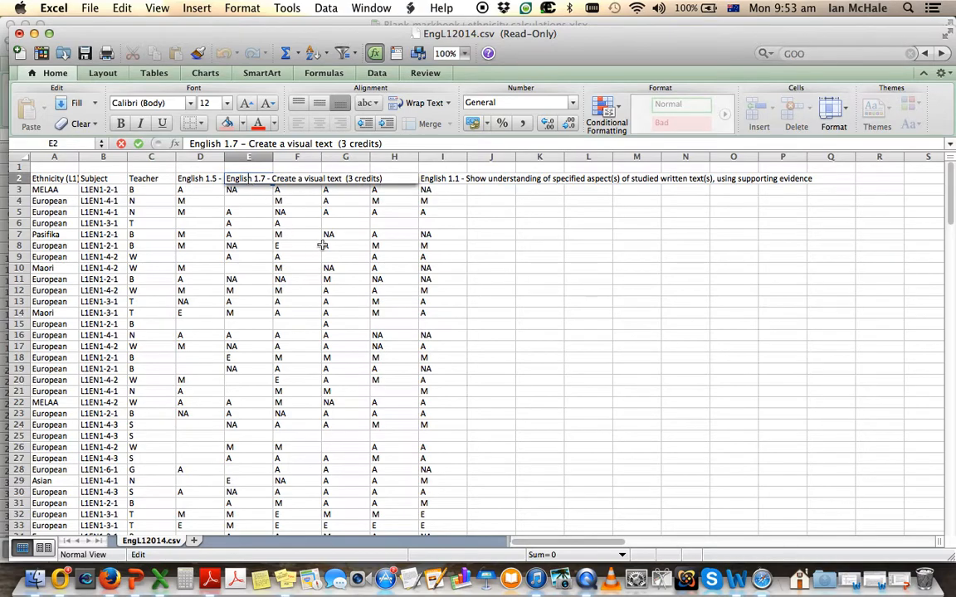
key(Escape)
double_click(286, 178)
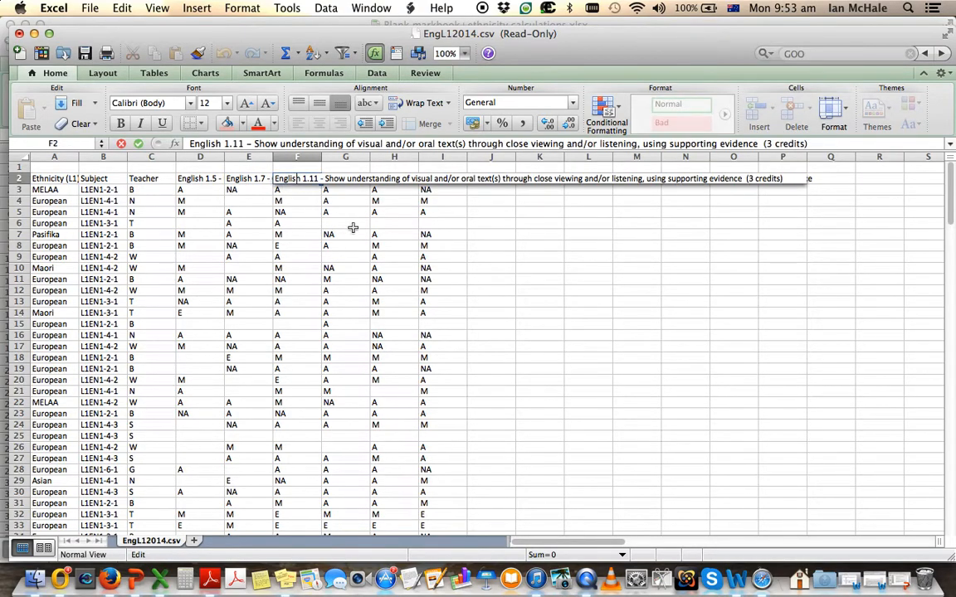
key(Escape)
double_click(341, 180)
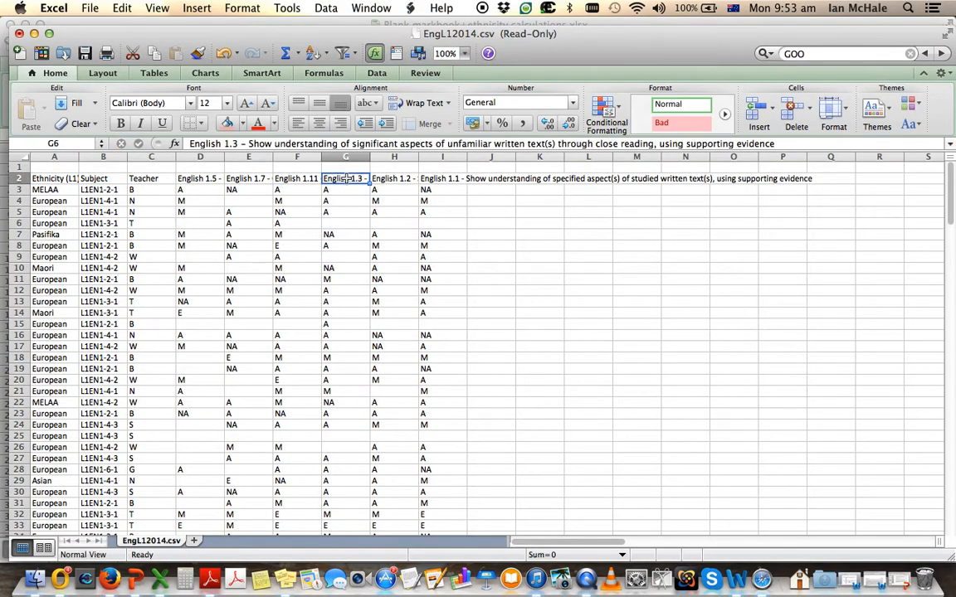
click(396, 238)
double_click(387, 180)
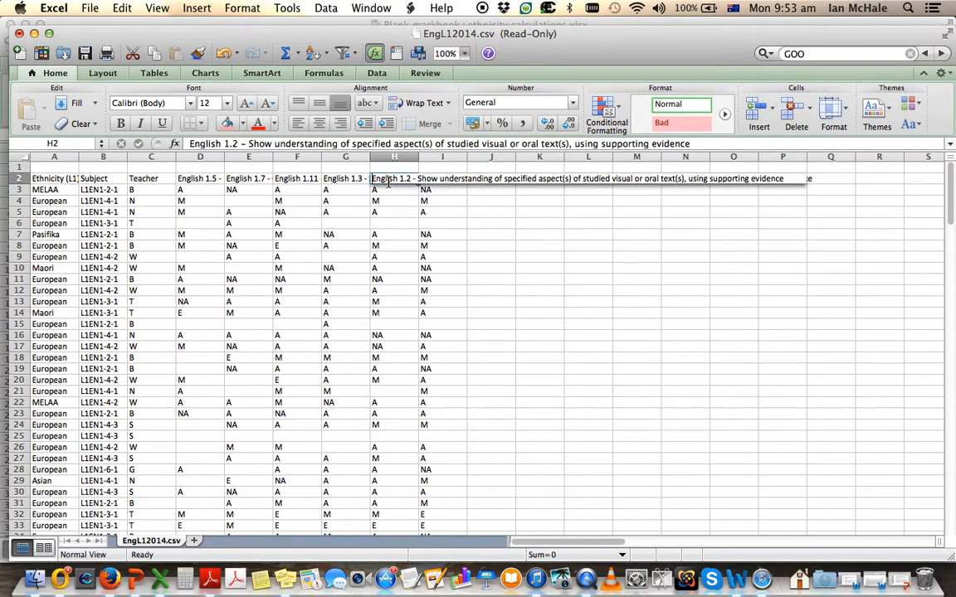
click(433, 208)
double_click(432, 179)
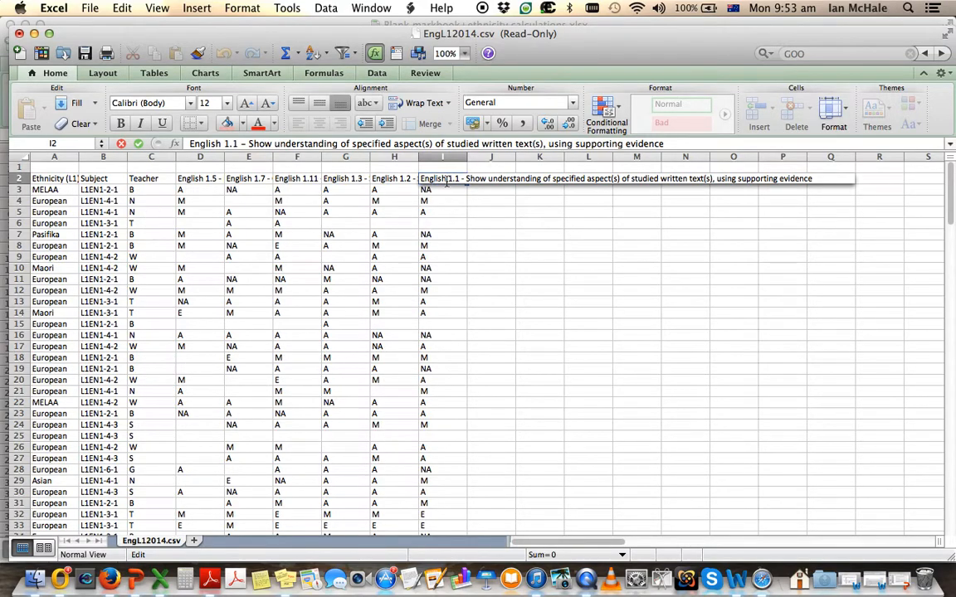
drag(228, 34, 224, 24)
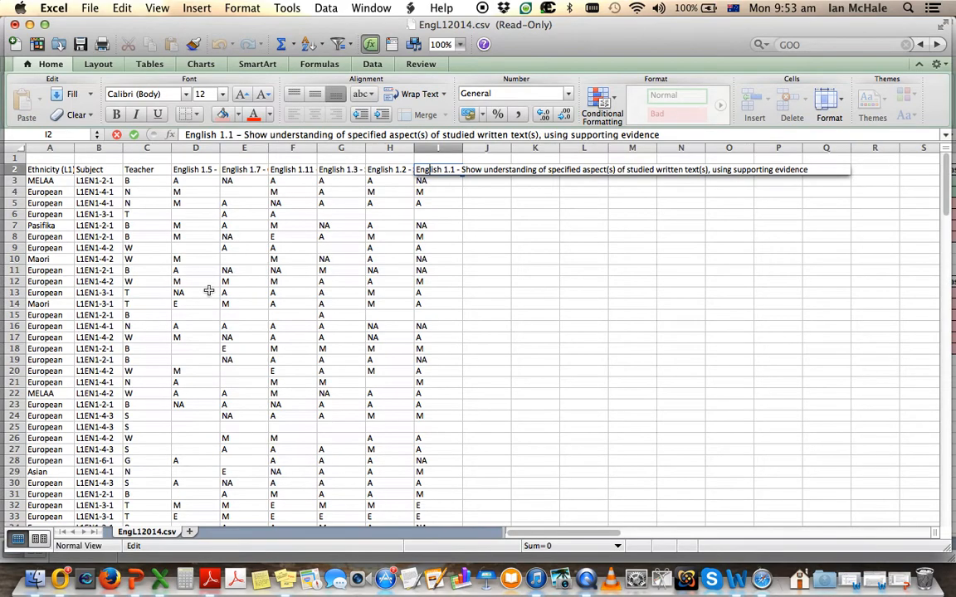
- Sort the whole sheet in ascending order by the Teacher column, expanding the selection to include the other columns
click(144, 146)
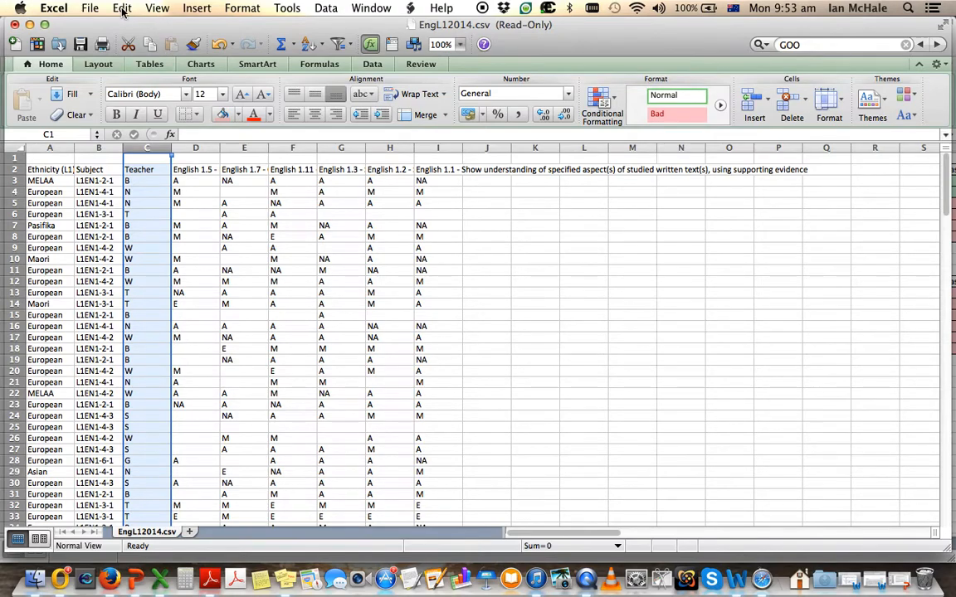
click(322, 47)
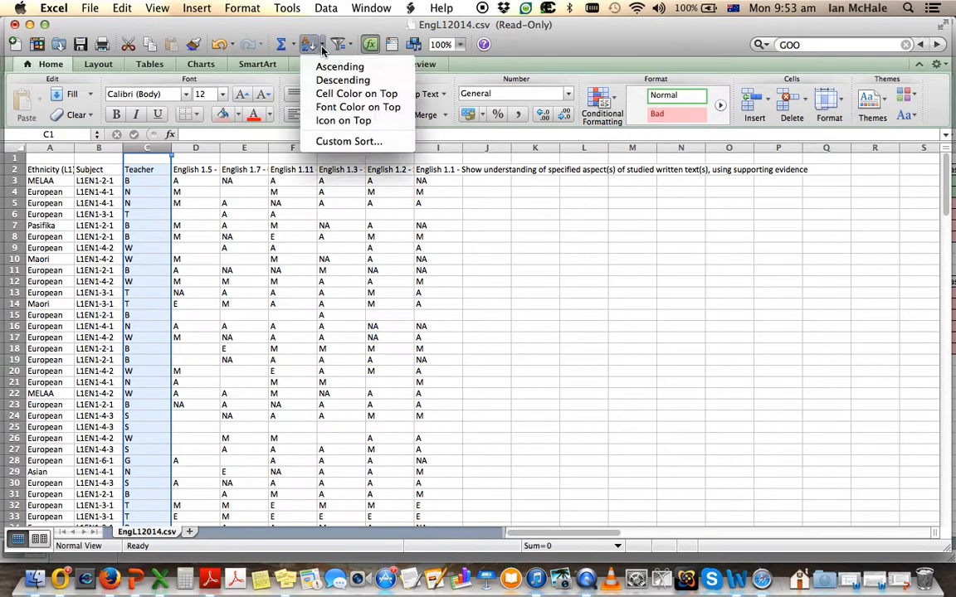
click(336, 66)
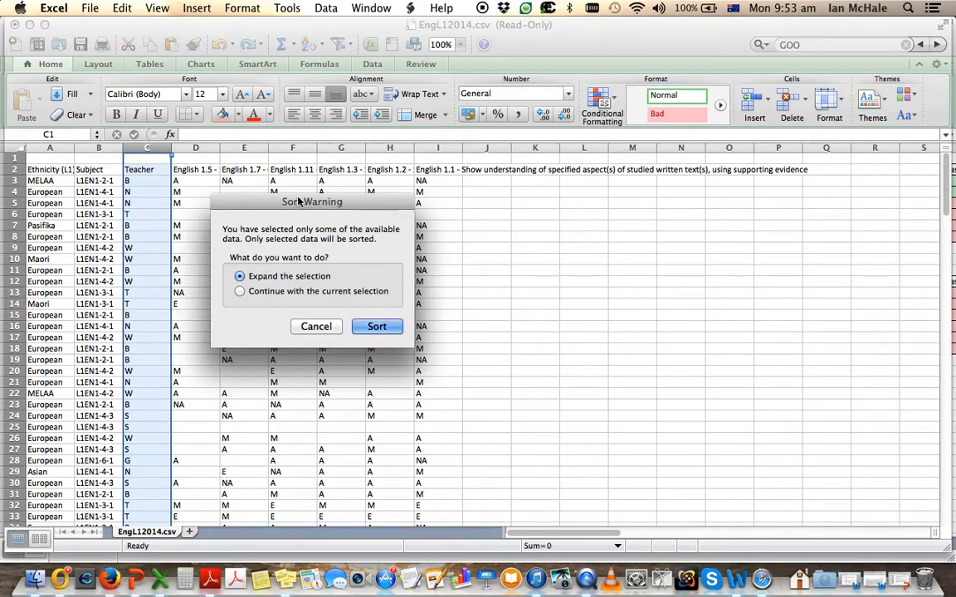
click(378, 327)
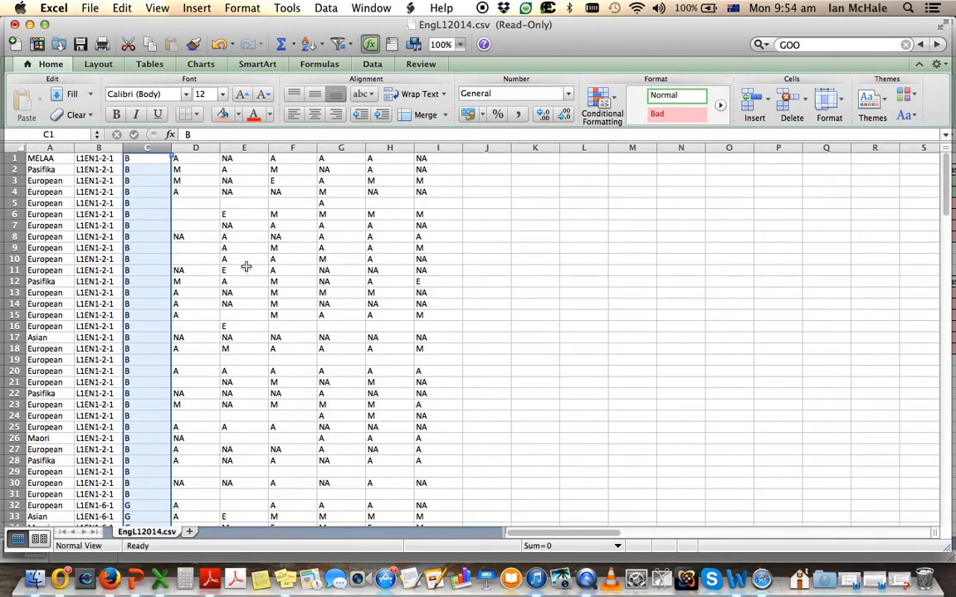
- Copy the heading cells A131:I131 that sit among the results and delete them, shifting the cells up
scroll(245, 266, down, 20)
scroll(246, 266, up, 12)
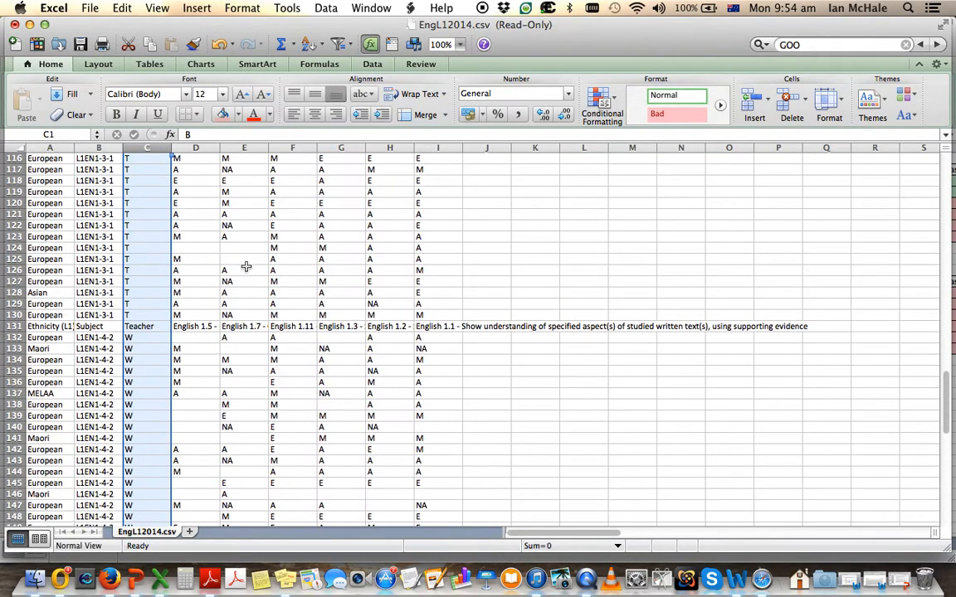
drag(42, 326, 457, 324)
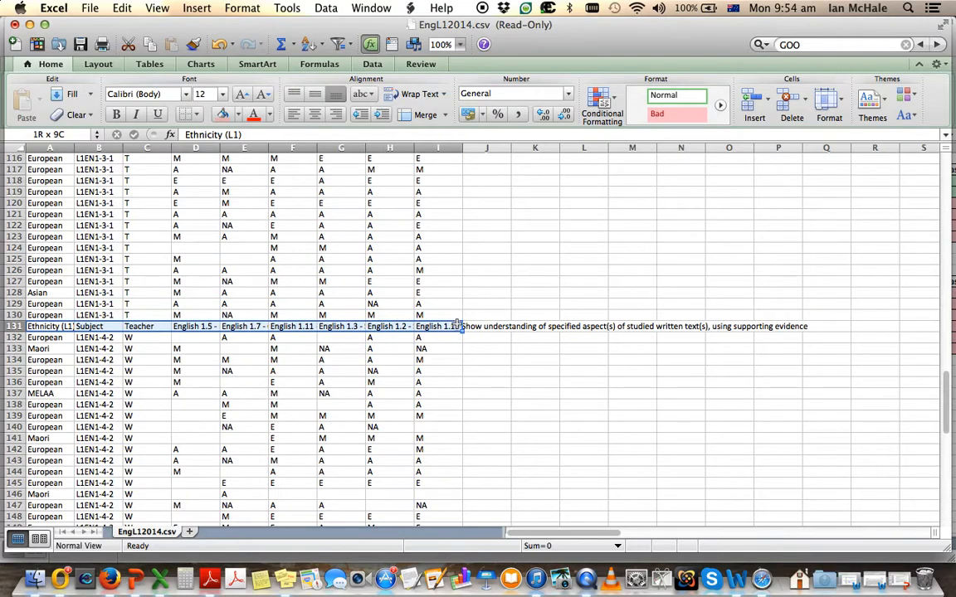
click(123, 8)
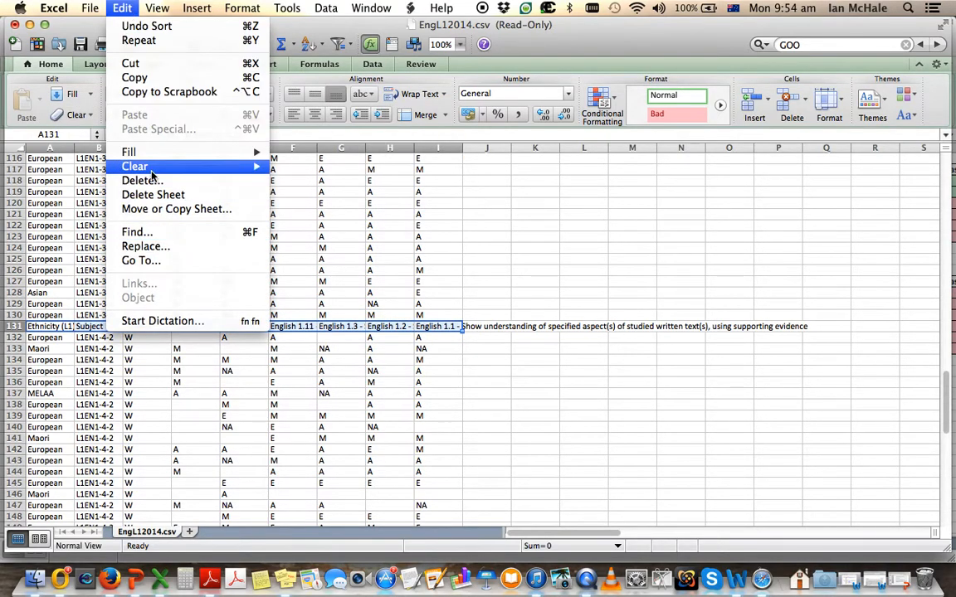
click(133, 77)
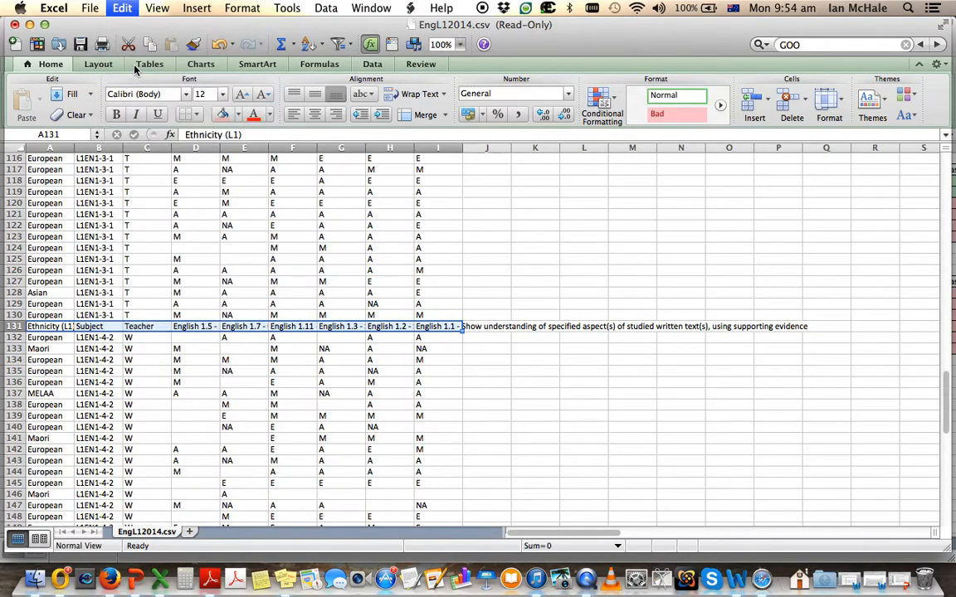
click(122, 8)
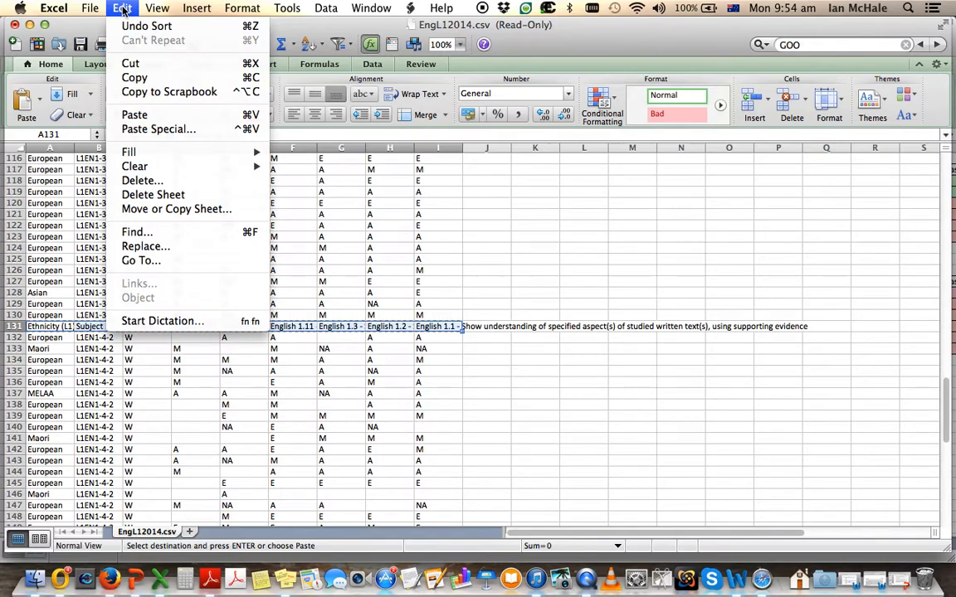
click(141, 181)
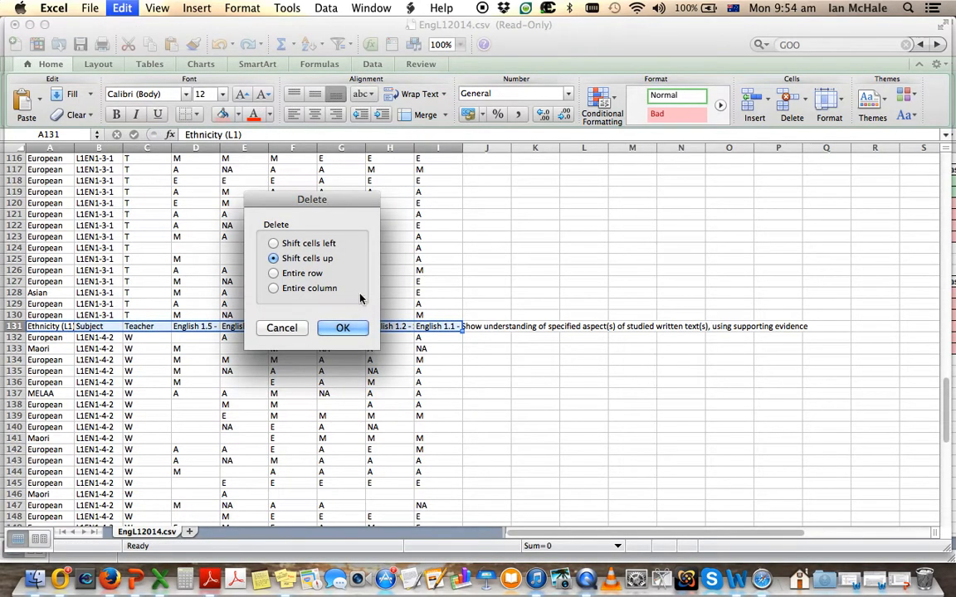
click(344, 328)
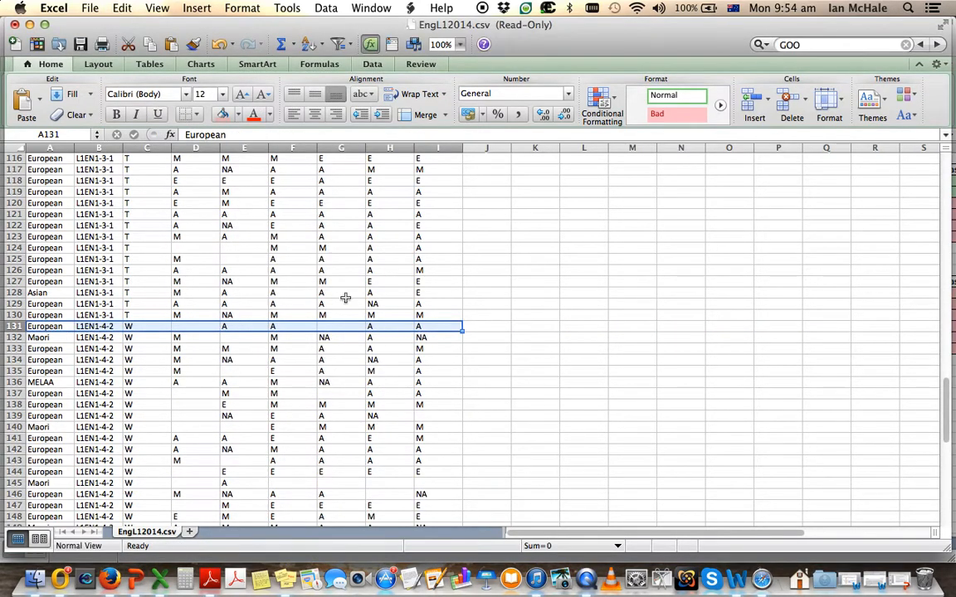
- Insert a blank row above the first row of results
scroll(345, 297, up, 15)
scroll(345, 297, up, 13)
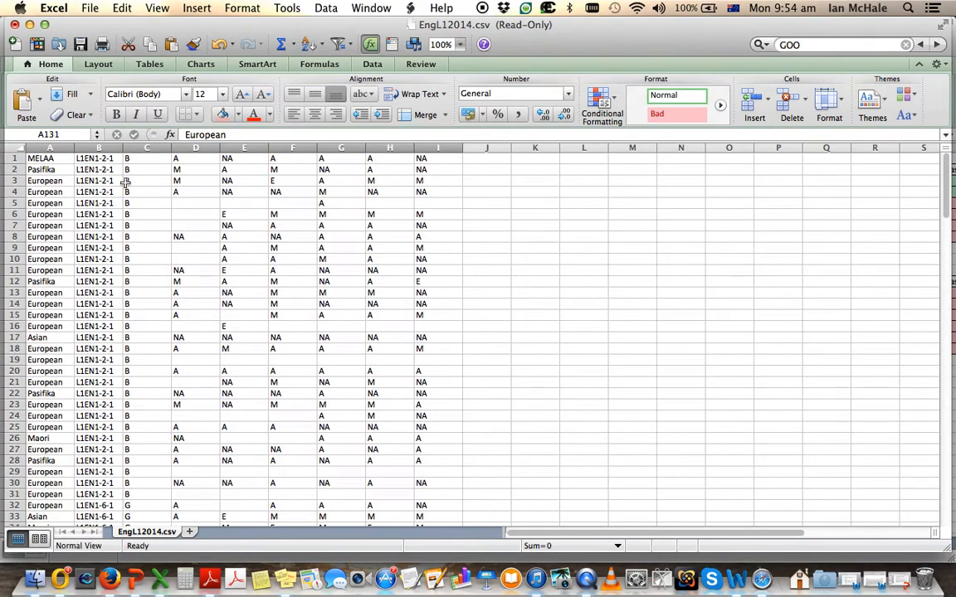
click(18, 159)
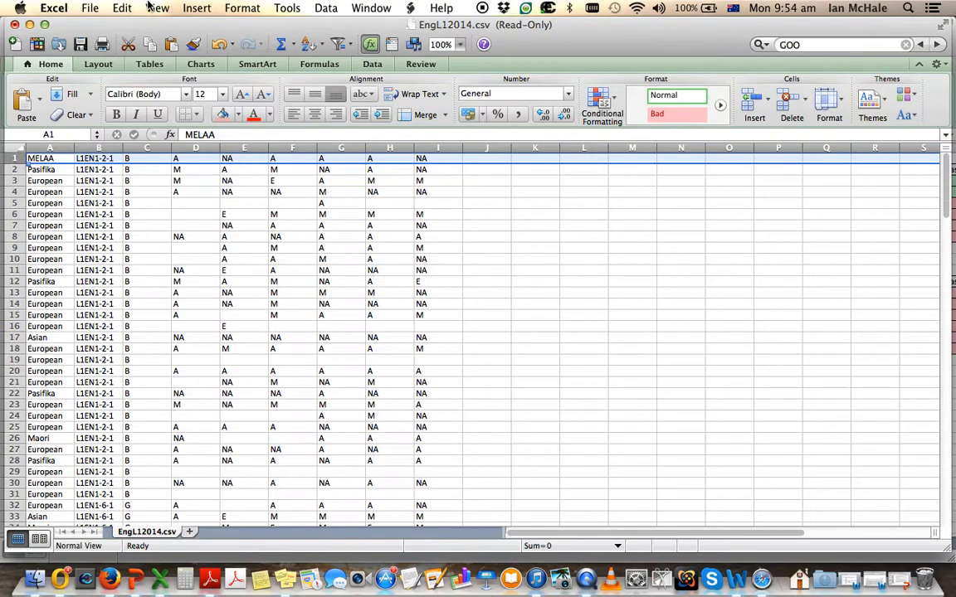
click(201, 10)
click(207, 41)
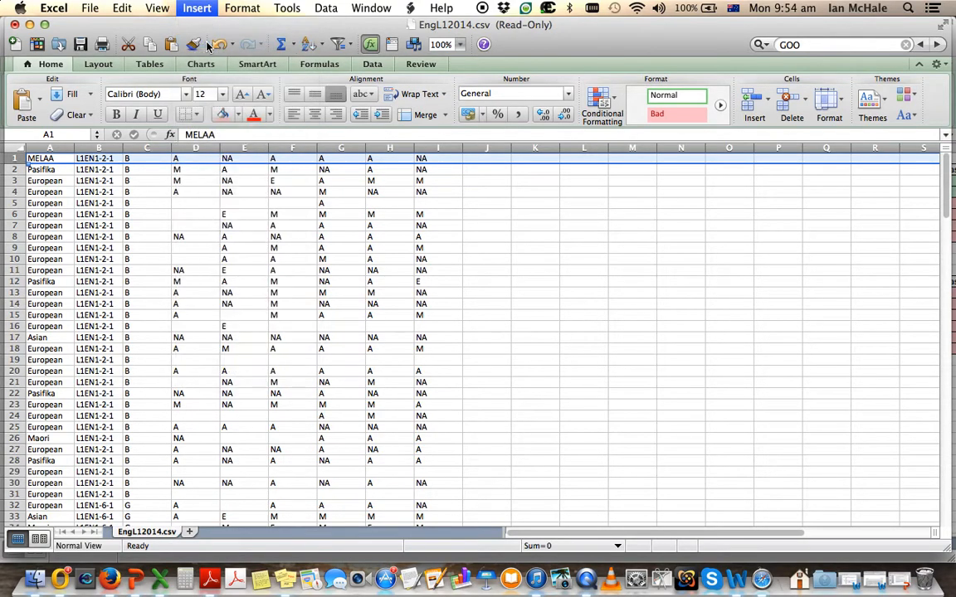
- Paste the copied column headings into the empty first row, starting at cell A1
click(50, 158)
click(123, 8)
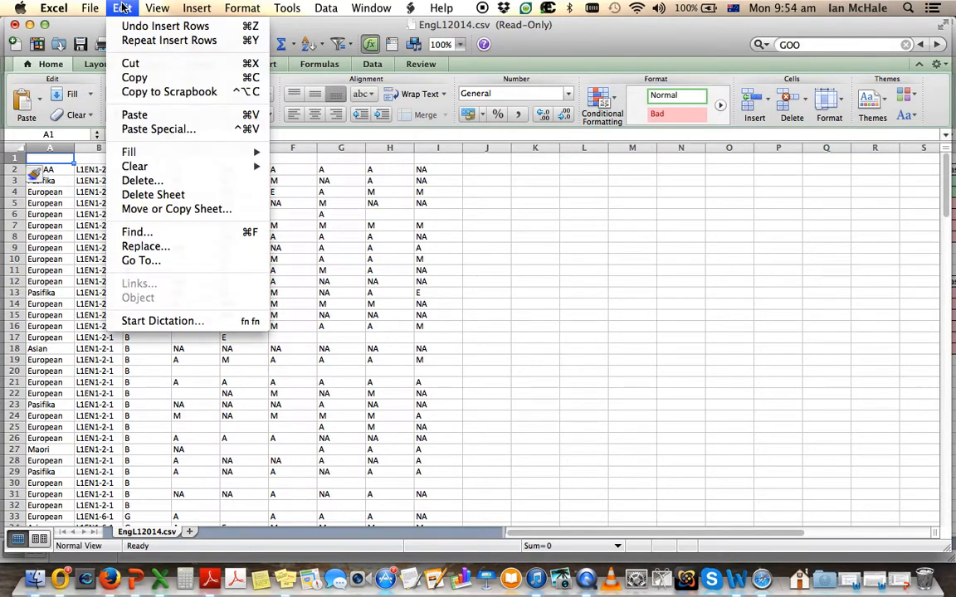
click(150, 119)
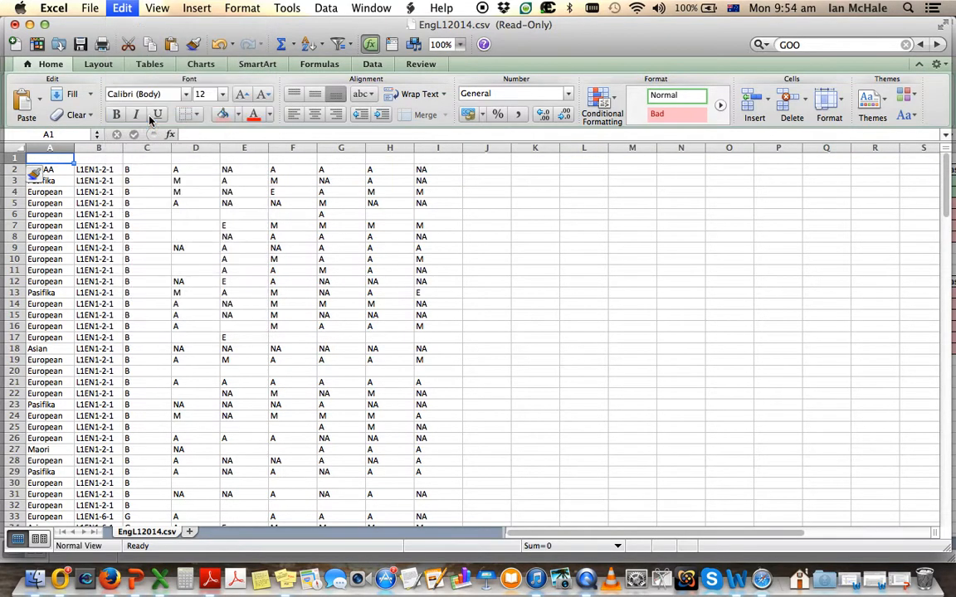
click(679, 336)
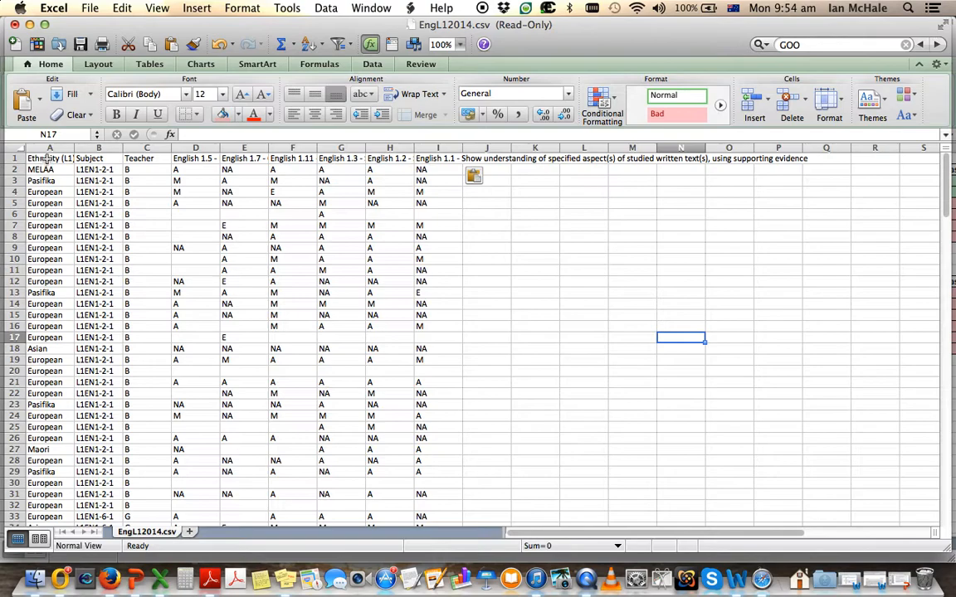
- Copy the headings and all results of class L1EN1-2-1, range A1:I32
drag(47, 158, 435, 507)
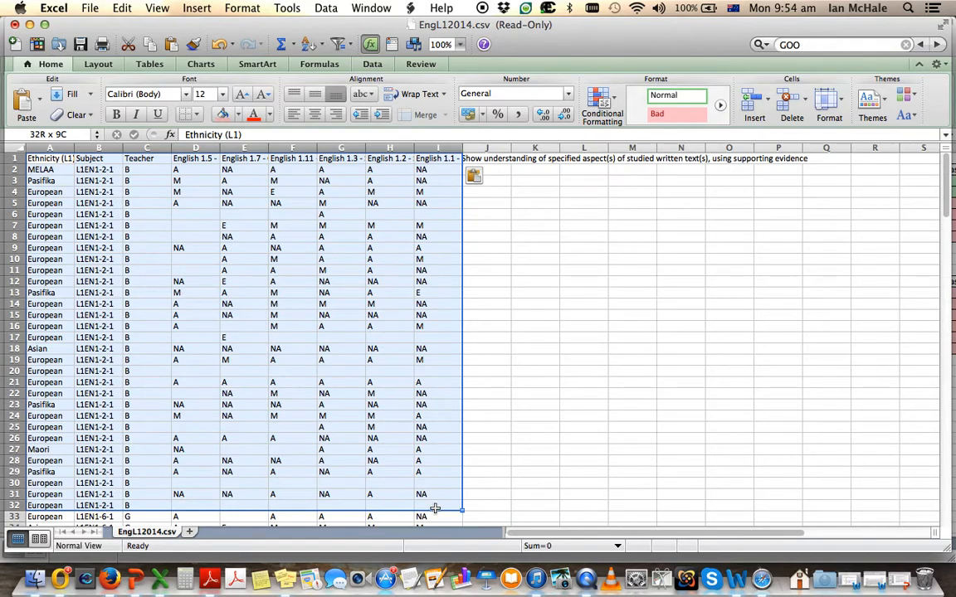
drag(435, 508, 435, 508)
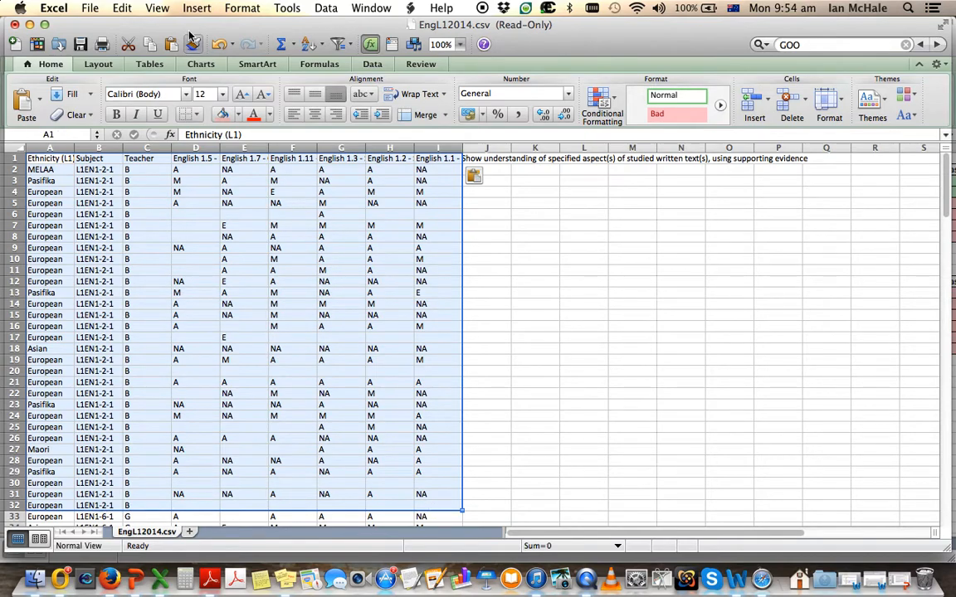
click(122, 8)
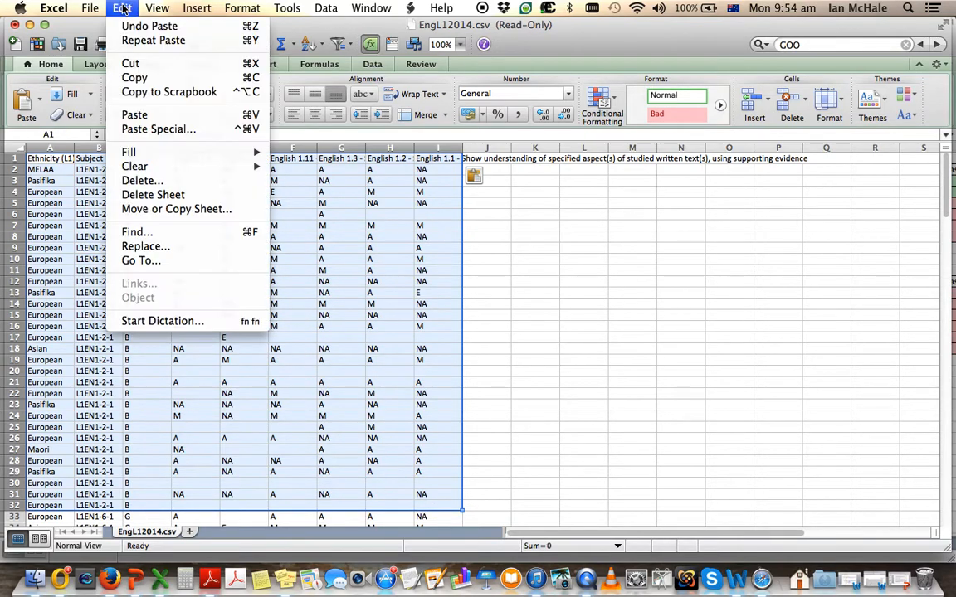
click(133, 77)
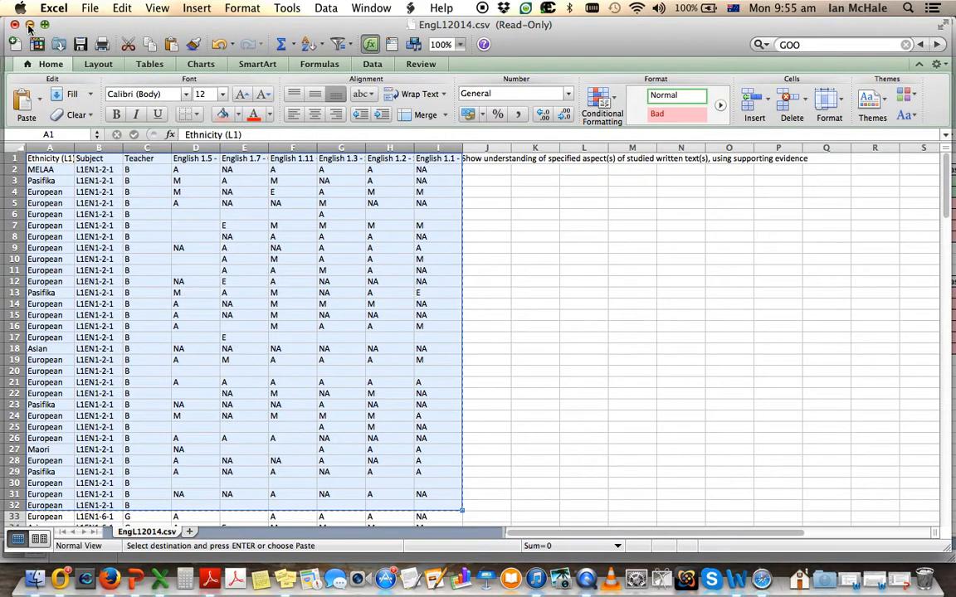
- Switch to the Blank markbook+ethnicity calculations workbook and paste the copied class results into the Class 1 sheet from cell A1
click(29, 24)
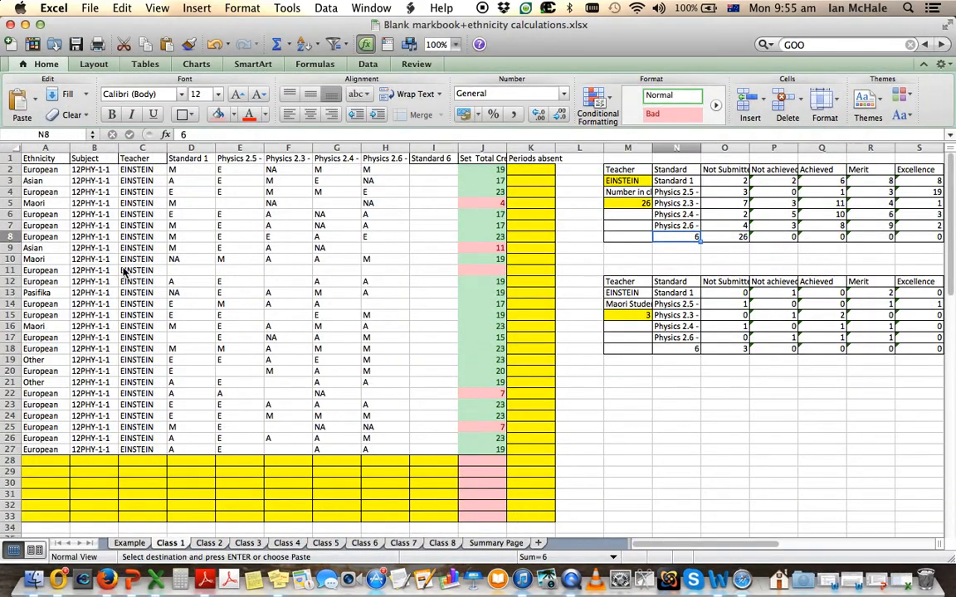
click(48, 158)
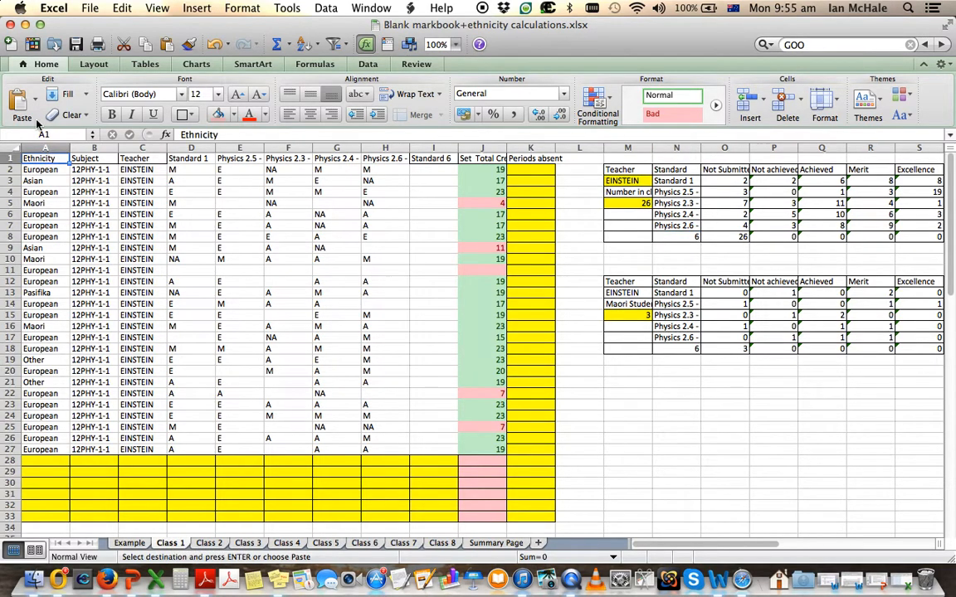
click(124, 9)
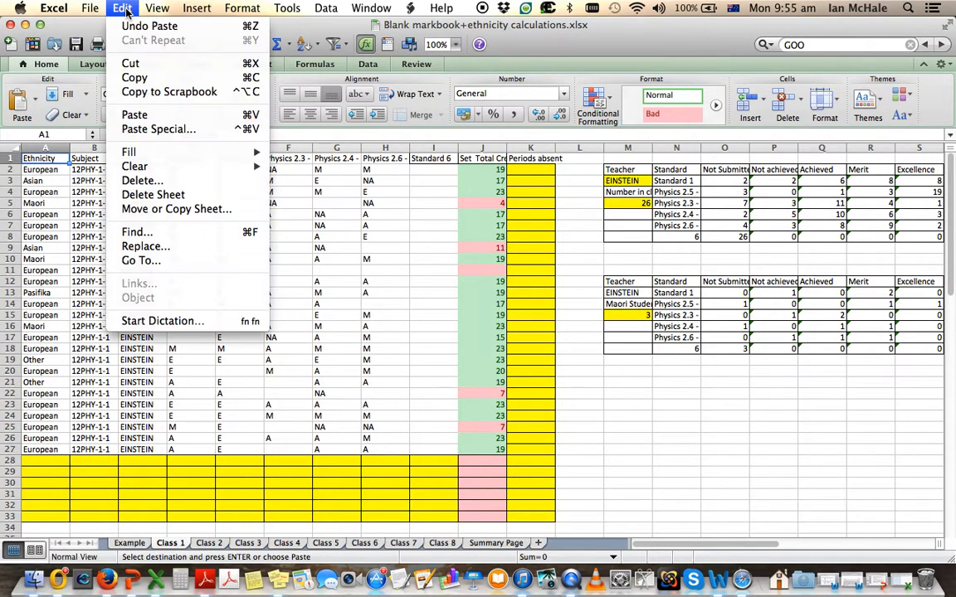
click(136, 116)
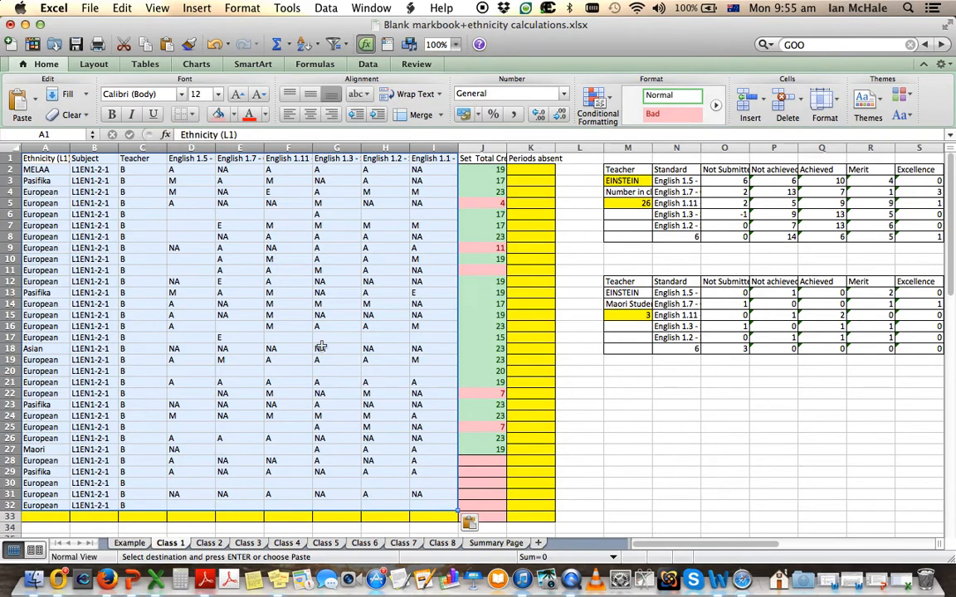
- Clear the old total credits from cells J2:J27 of the Class 1 sheet
click(482, 172)
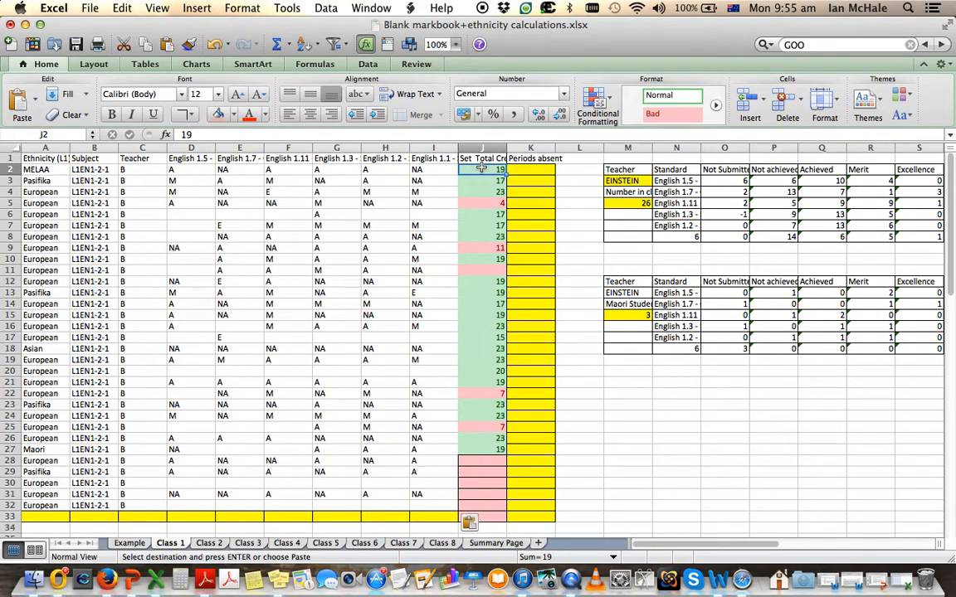
key(BackSpace)
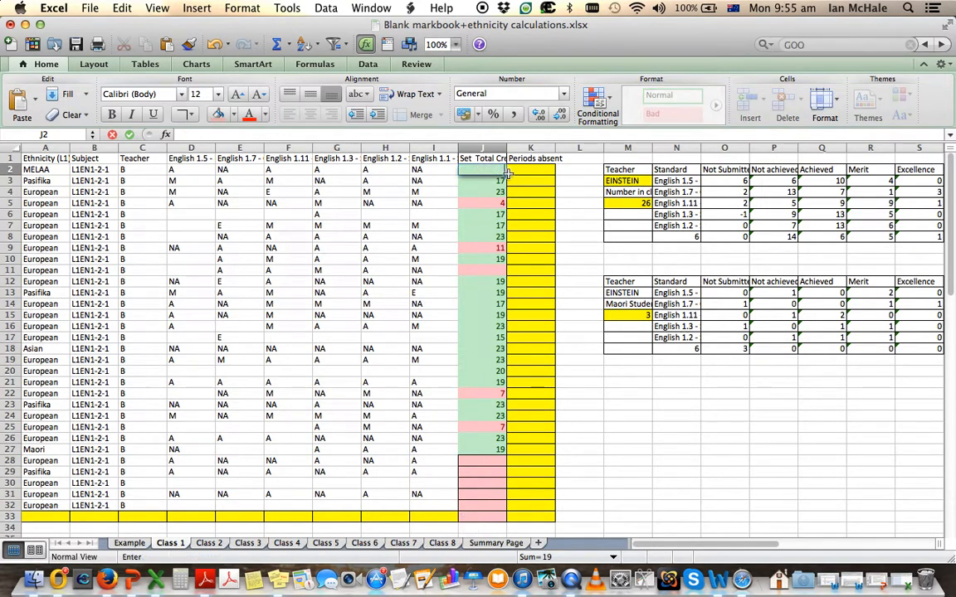
drag(508, 176, 506, 452)
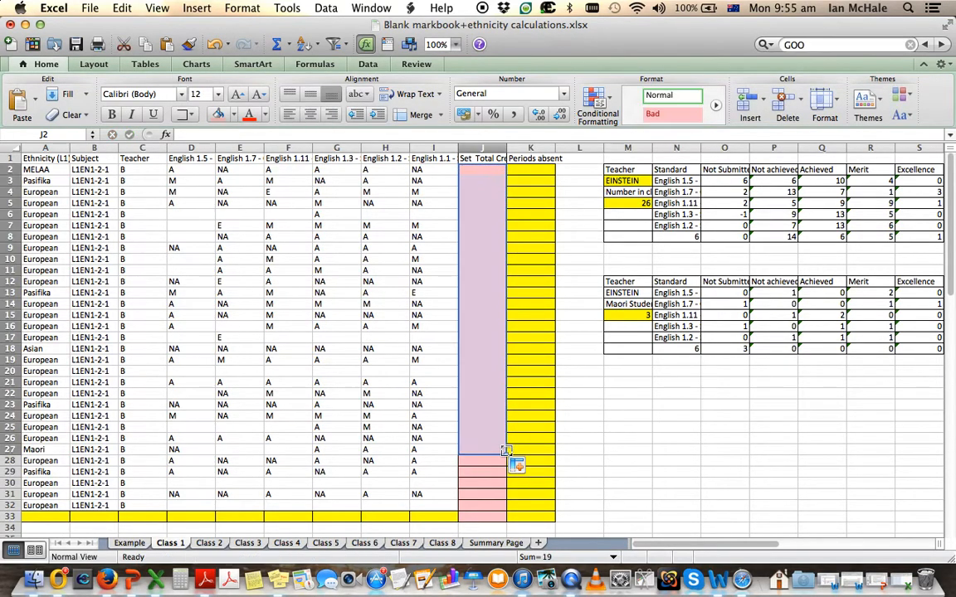
click(480, 338)
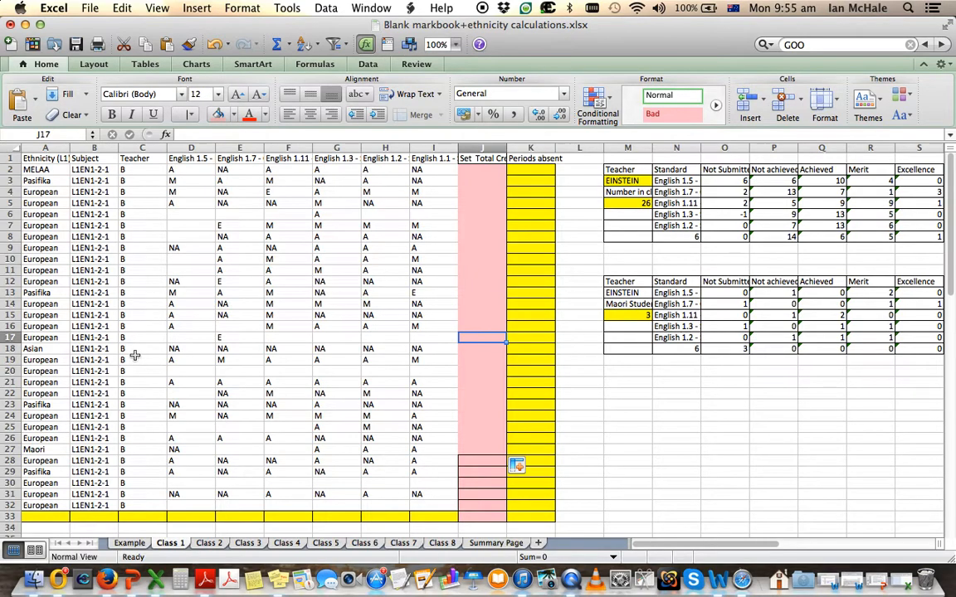
- In the whole-class summary table, set the teacher to B and the number in class to 31
scroll(134, 355, down, 2)
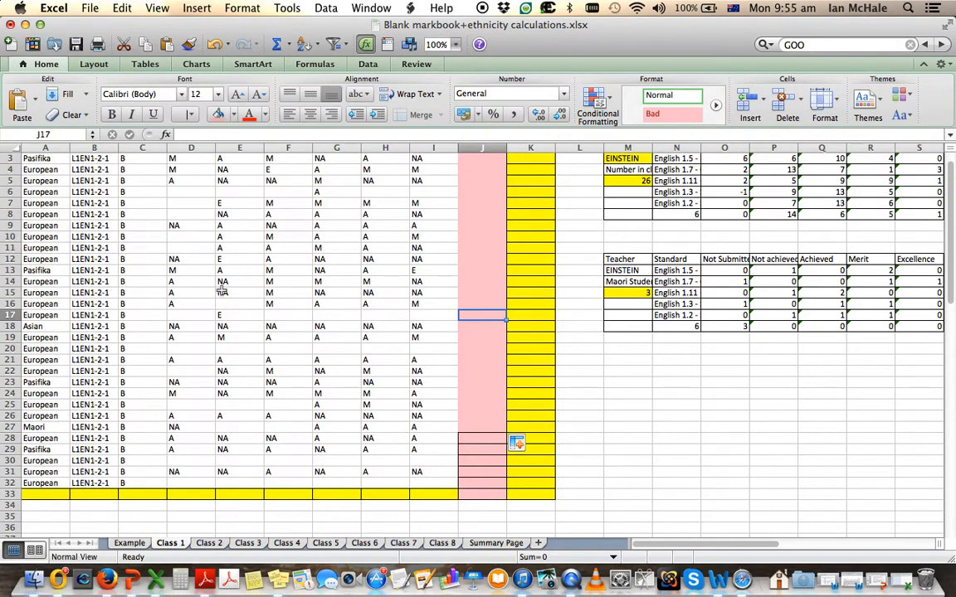
scroll(260, 292, up, 2)
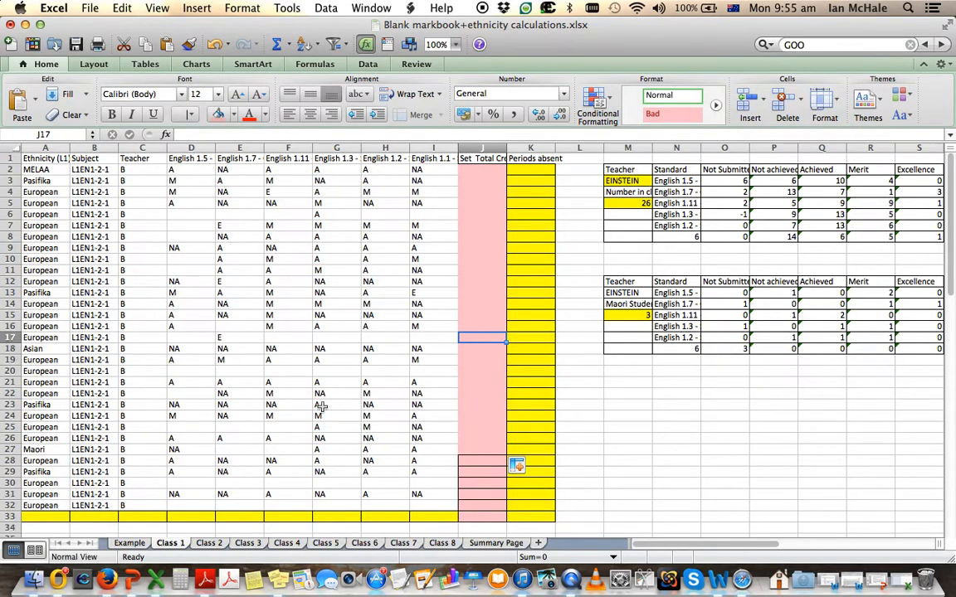
click(642, 181)
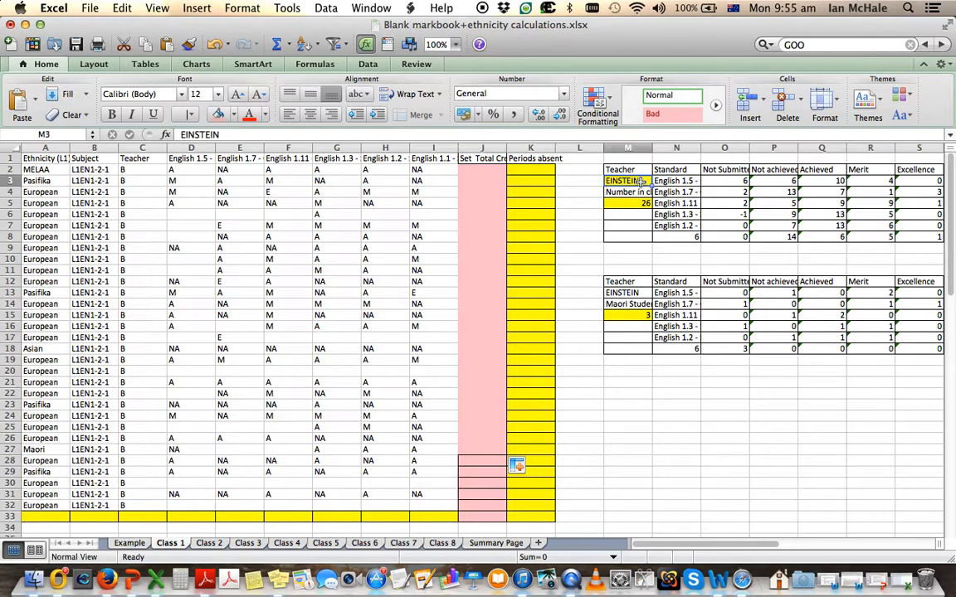
text(B)
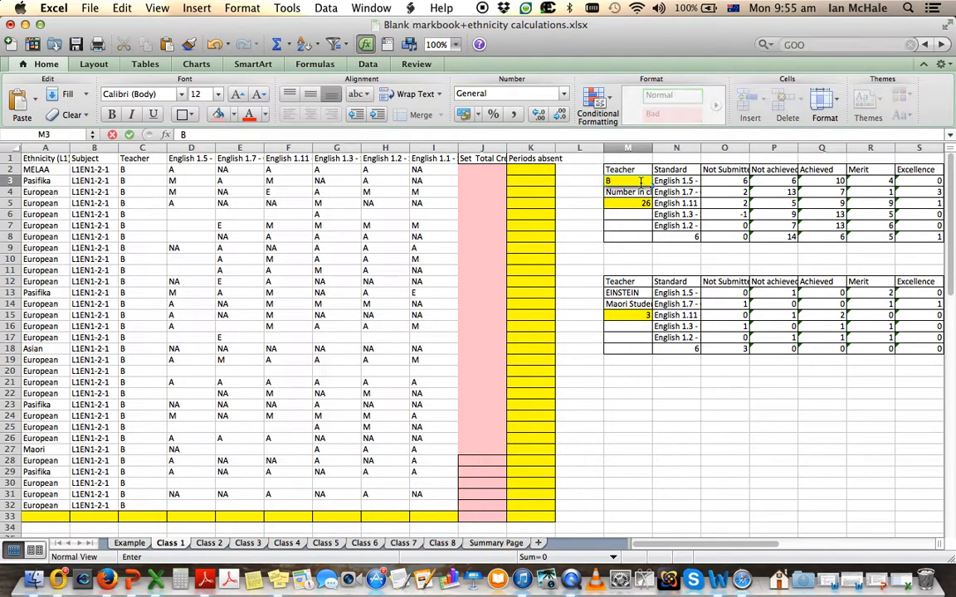
click(643, 203)
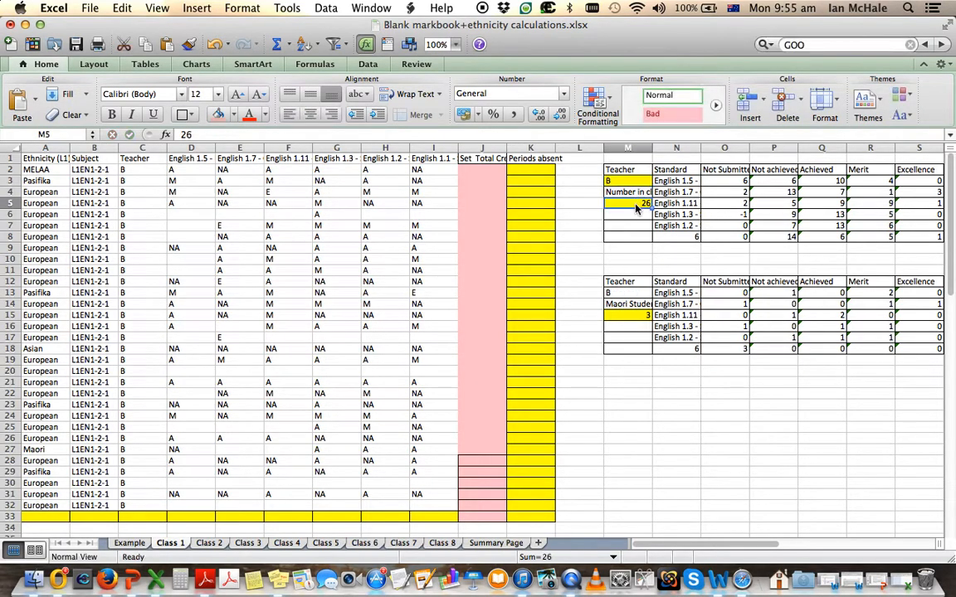
text(31)
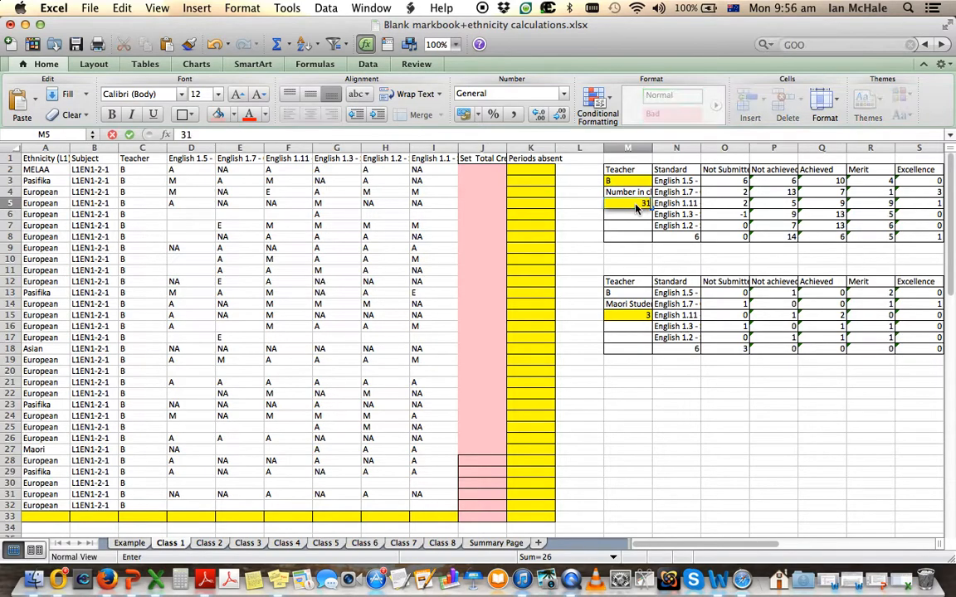
key(Return)
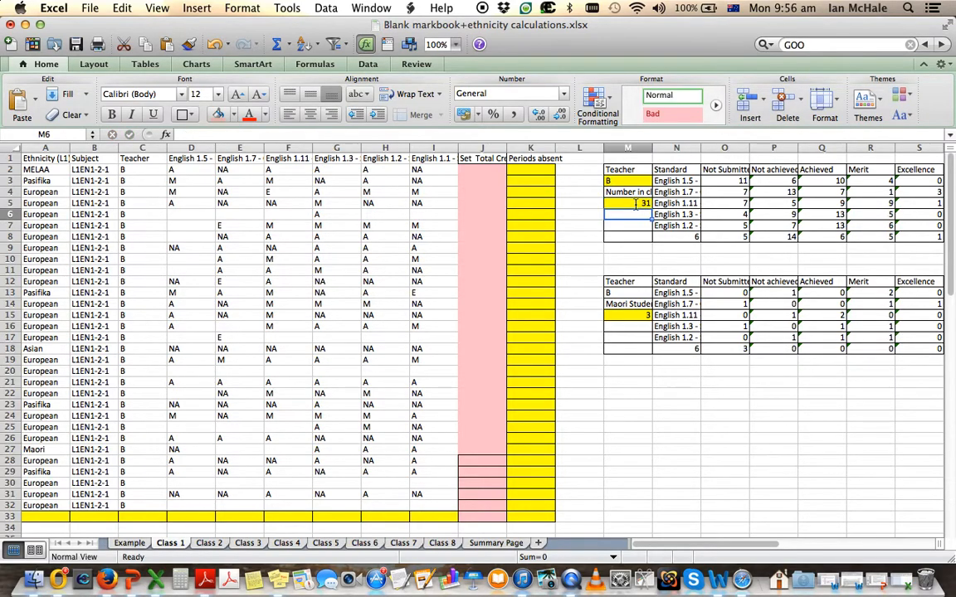
- Try to sort the Class 1 sheet ascending by the Ethnicity column with the selection expanded, and undo the sort
scroll(786, 214, right, 1)
scroll(787, 214, right, 2)
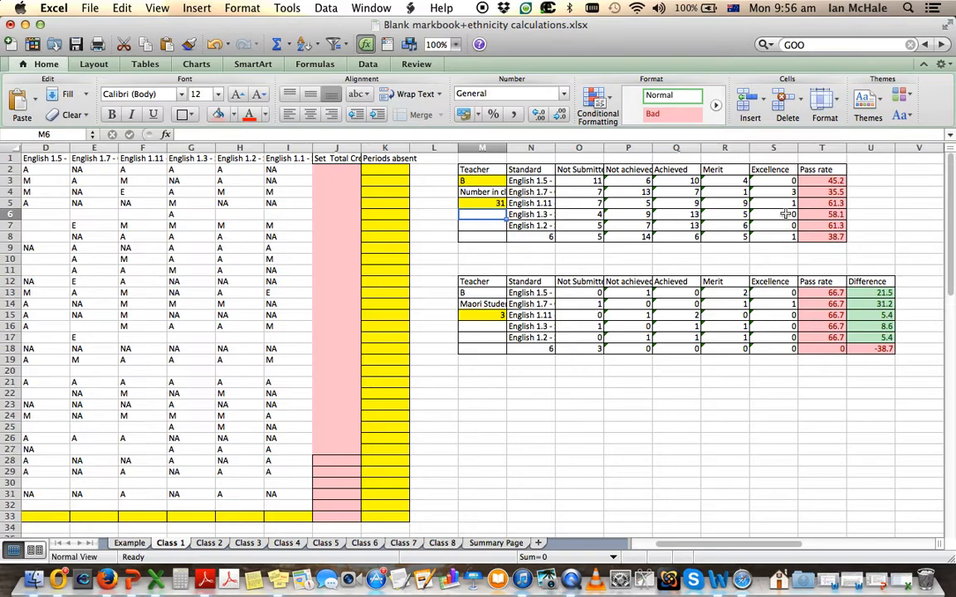
scroll(787, 214, left, 3)
scroll(786, 214, down, 1)
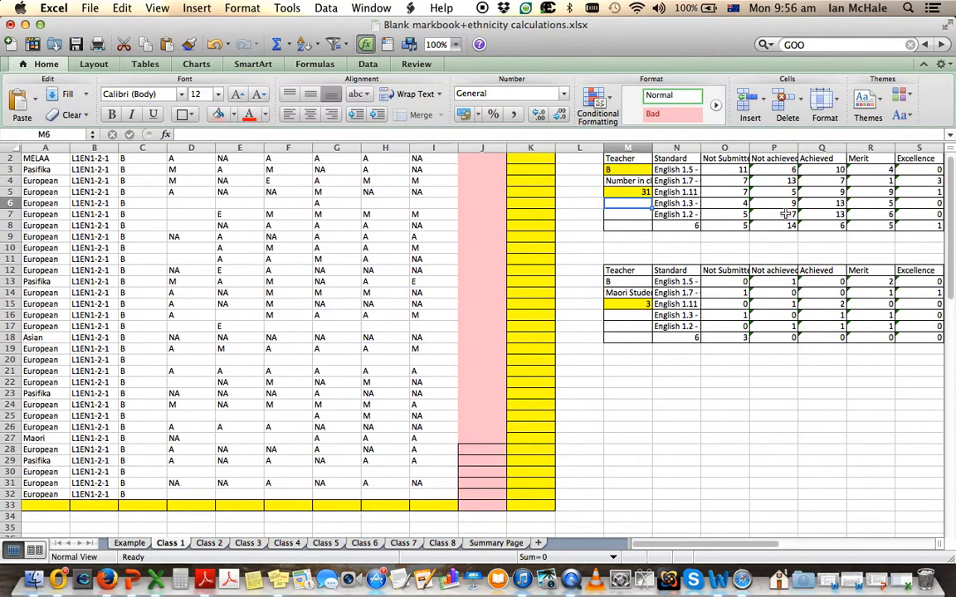
scroll(786, 215, up, 1)
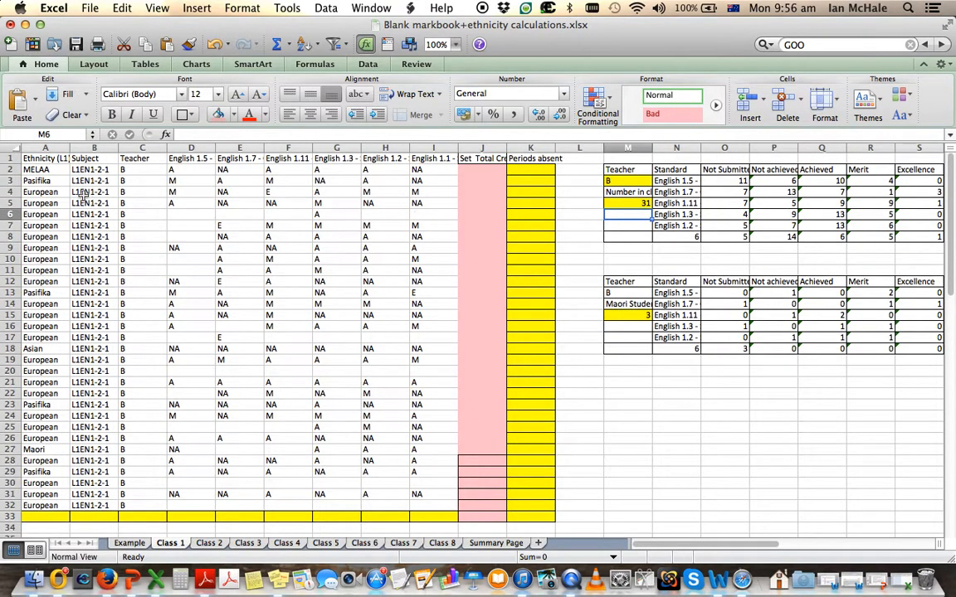
click(56, 147)
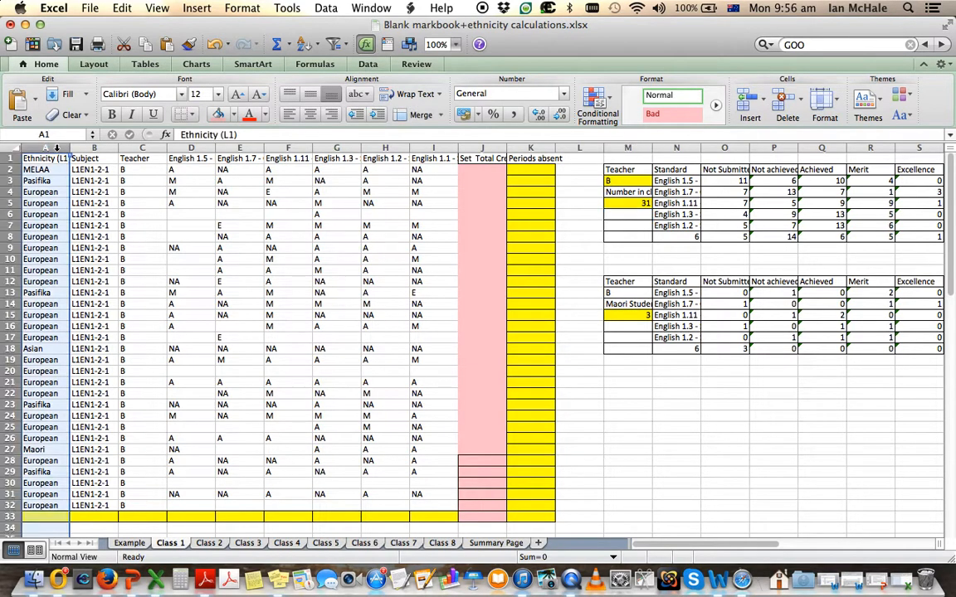
click(319, 47)
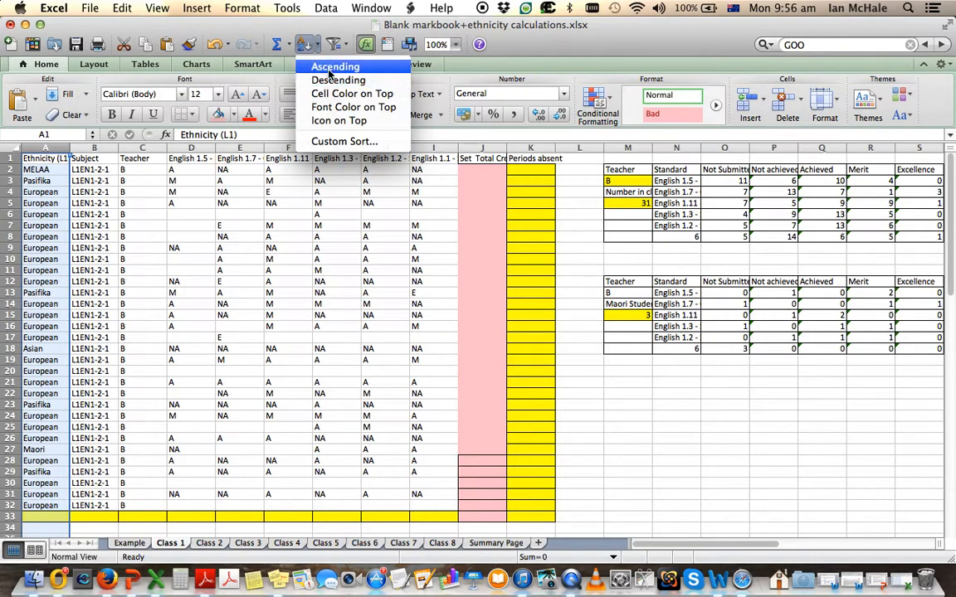
click(330, 67)
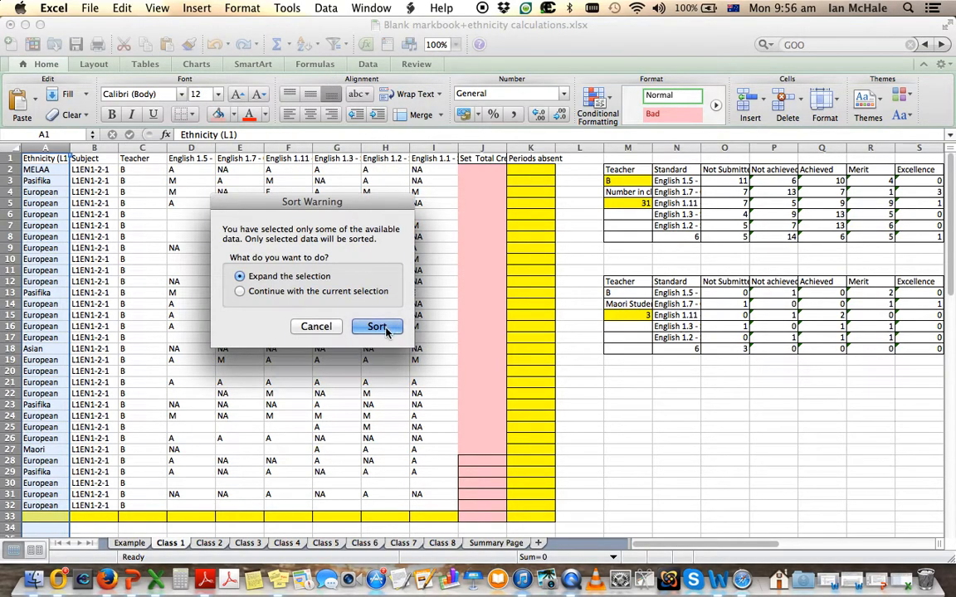
click(386, 329)
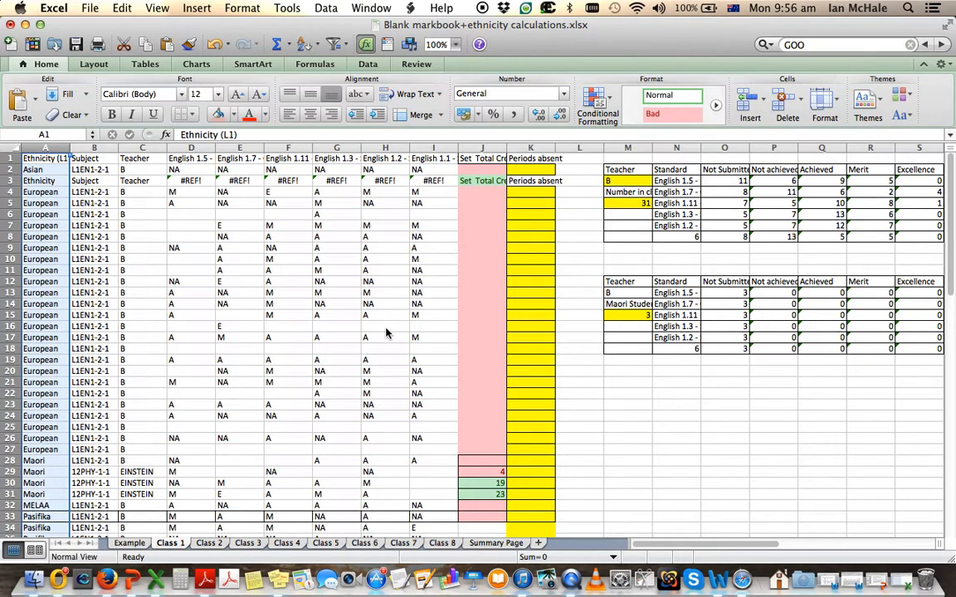
click(121, 7)
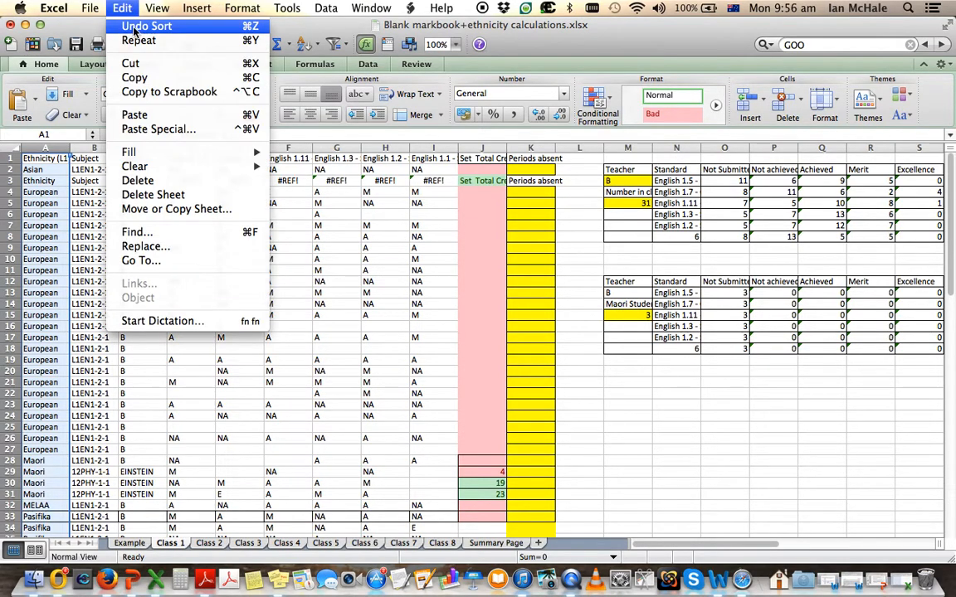
click(134, 29)
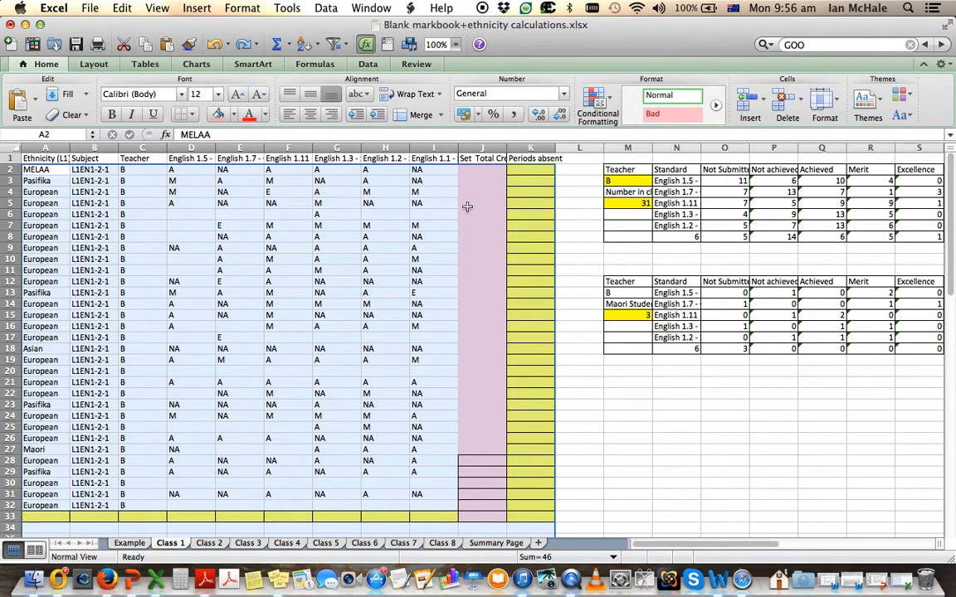
click(467, 206)
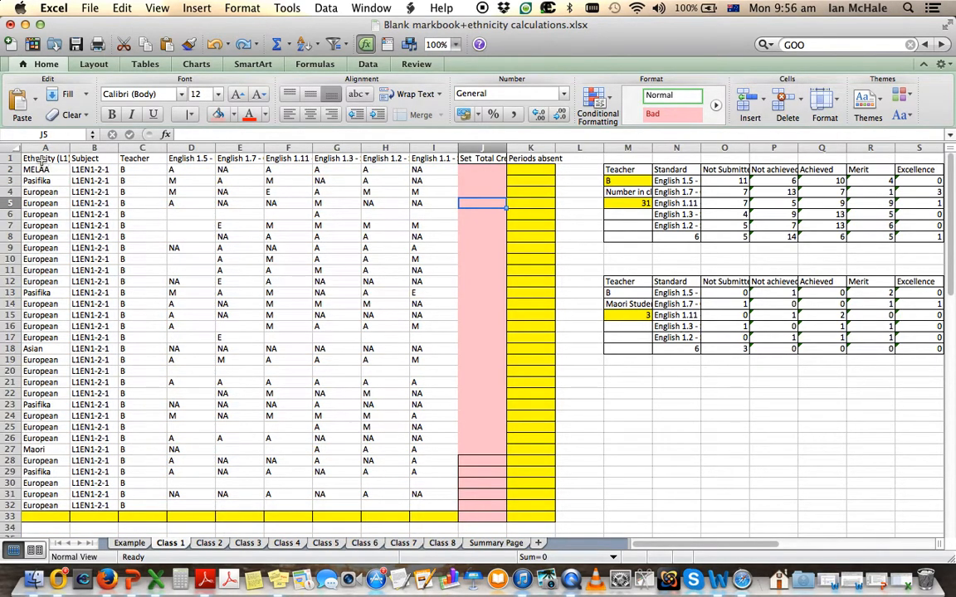
- Sort only the class results in range A2:I32 by ethnicity in ascending order
mouse_move(39, 169)
mouse_down()
mouse_move(327, 181)
mouse_move(413, 217)
mouse_move(418, 502)
mouse_up()
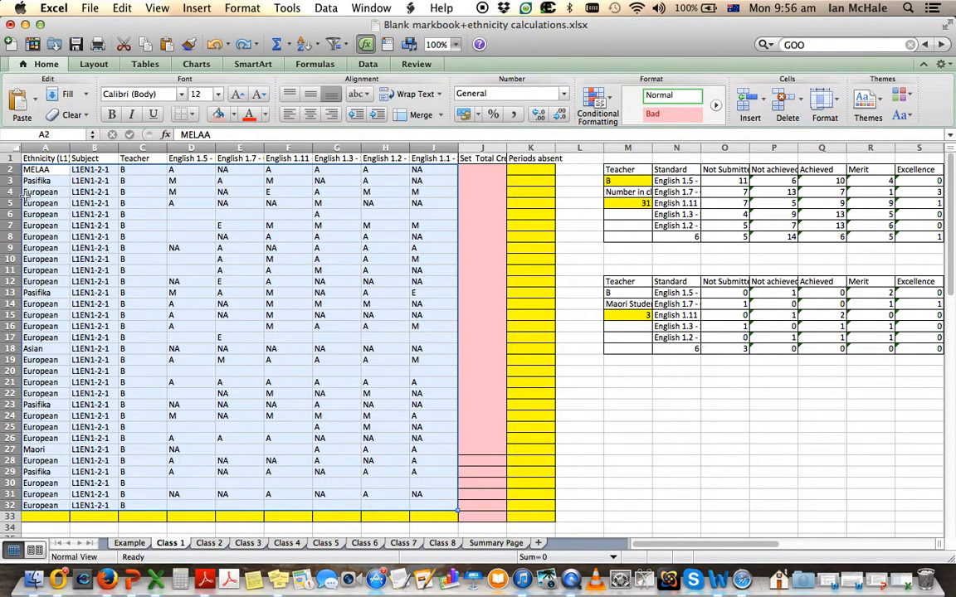
click(47, 147)
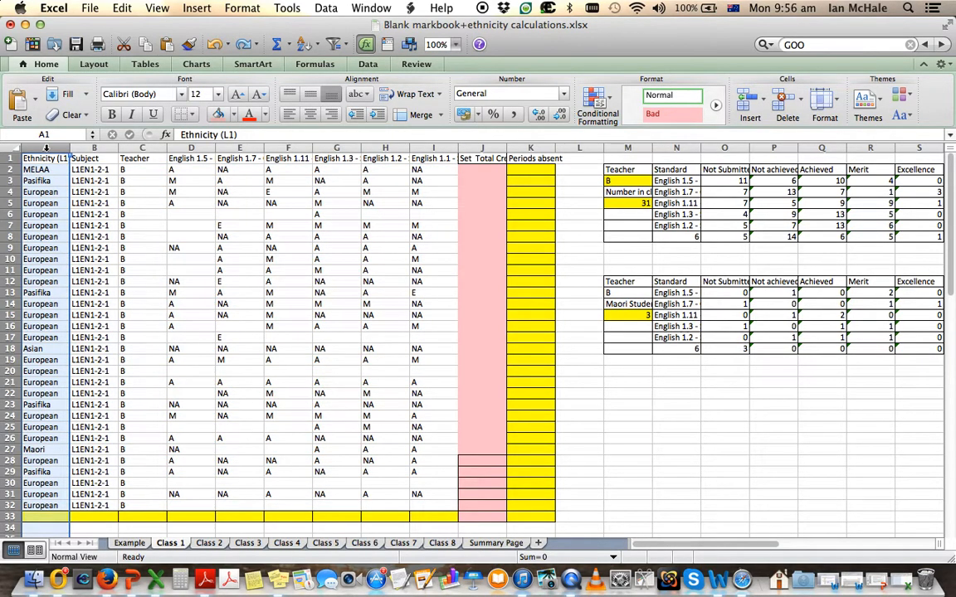
drag(37, 170, 417, 505)
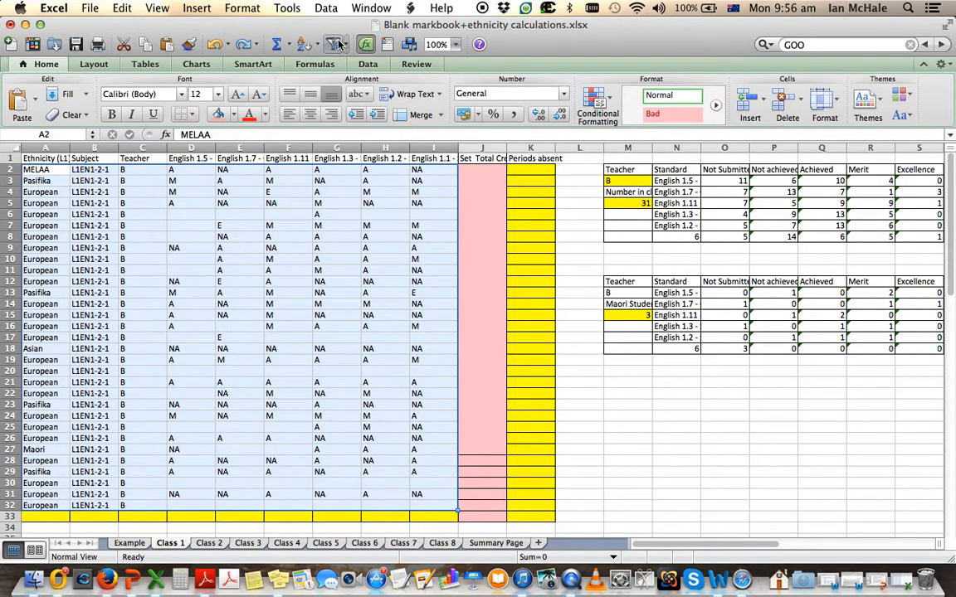
click(317, 47)
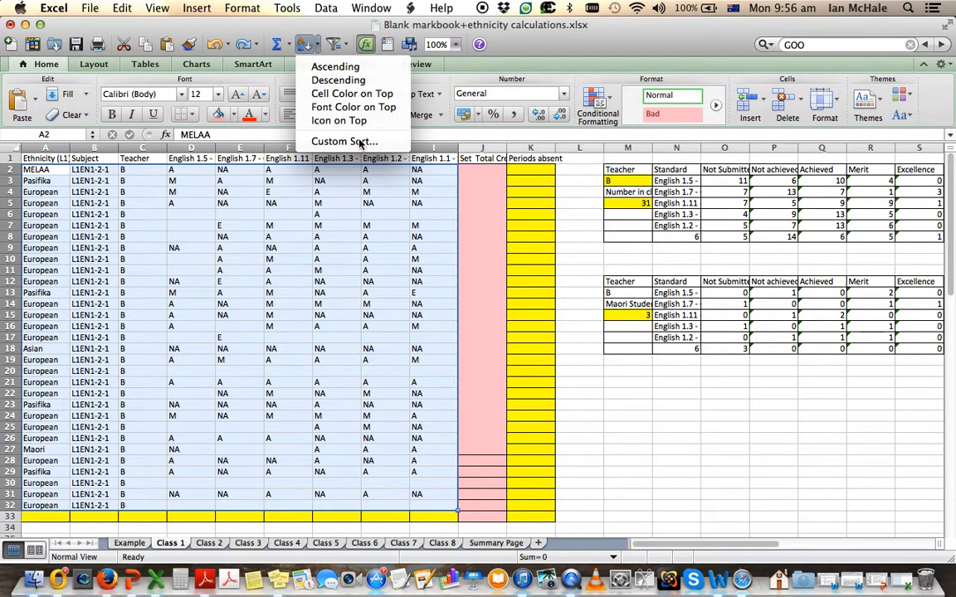
click(326, 68)
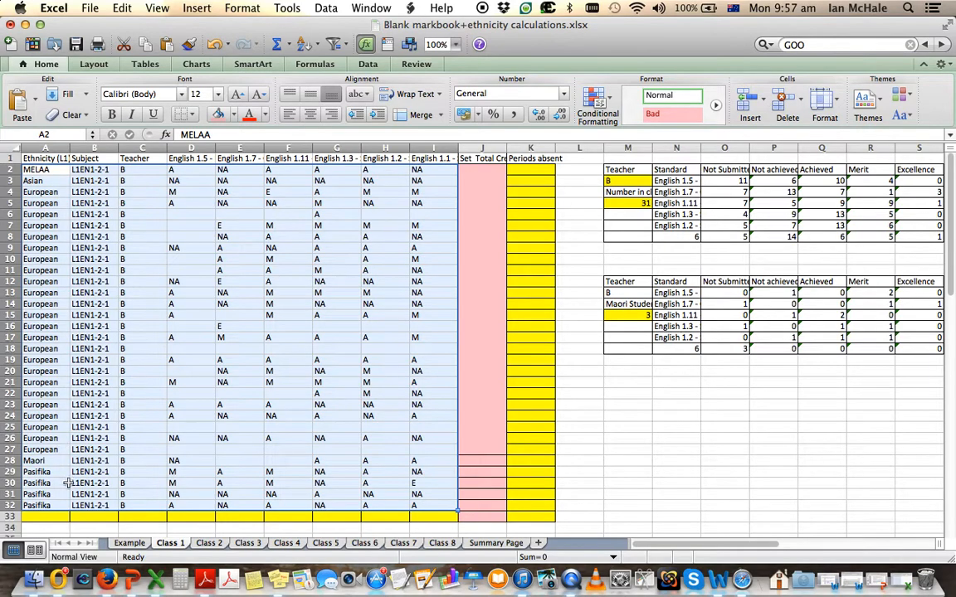
- Copy the Maori student's results from A28:I28 and paste them over the first row of the Maori table at A41
drag(37, 463, 441, 463)
click(122, 7)
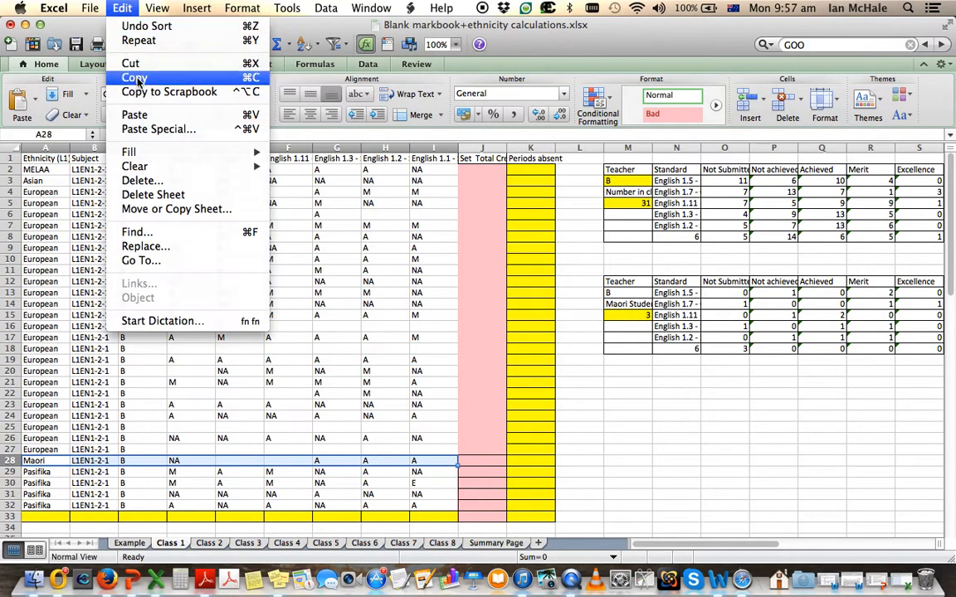
click(134, 78)
scroll(119, 262, down, 5)
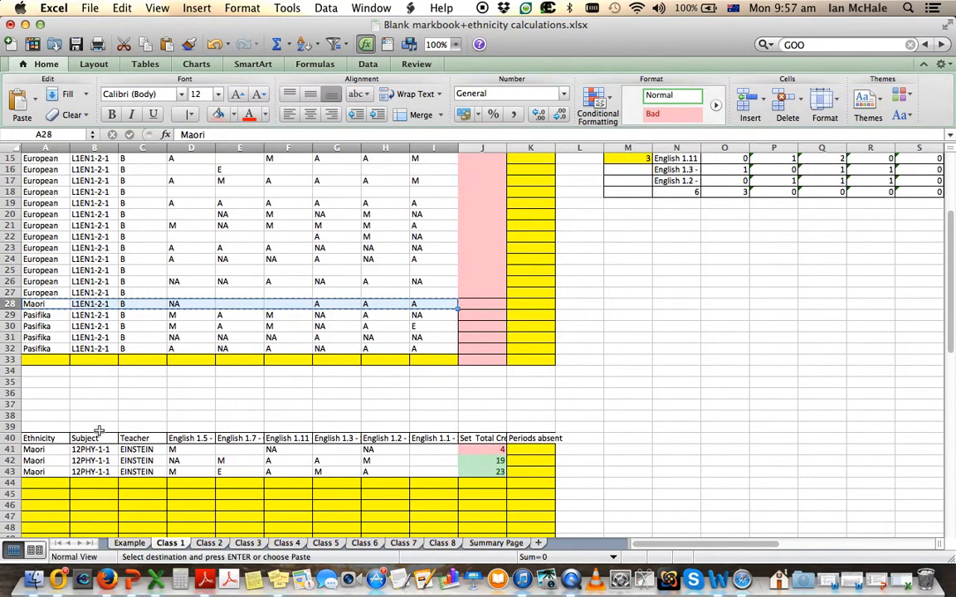
click(46, 450)
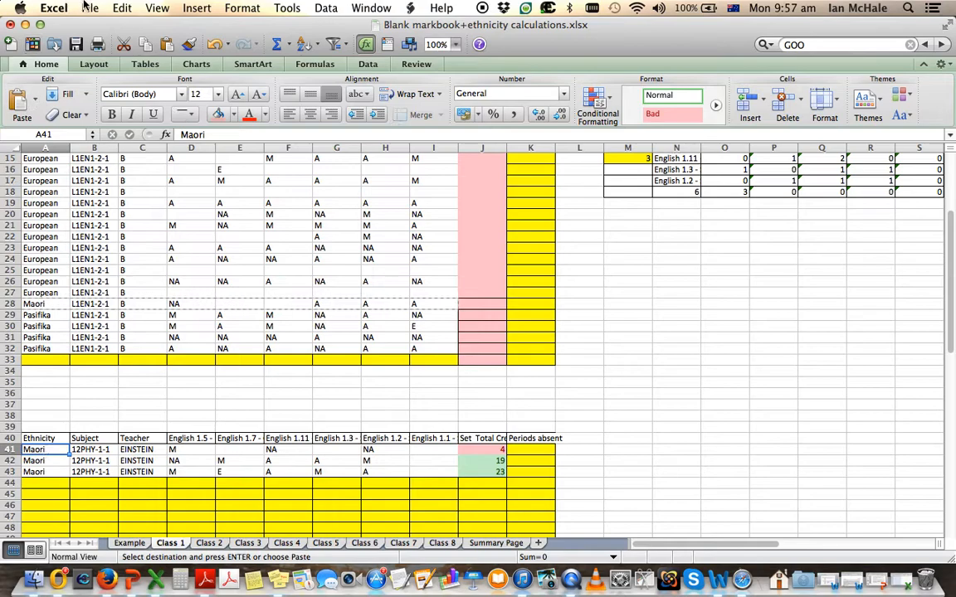
click(125, 8)
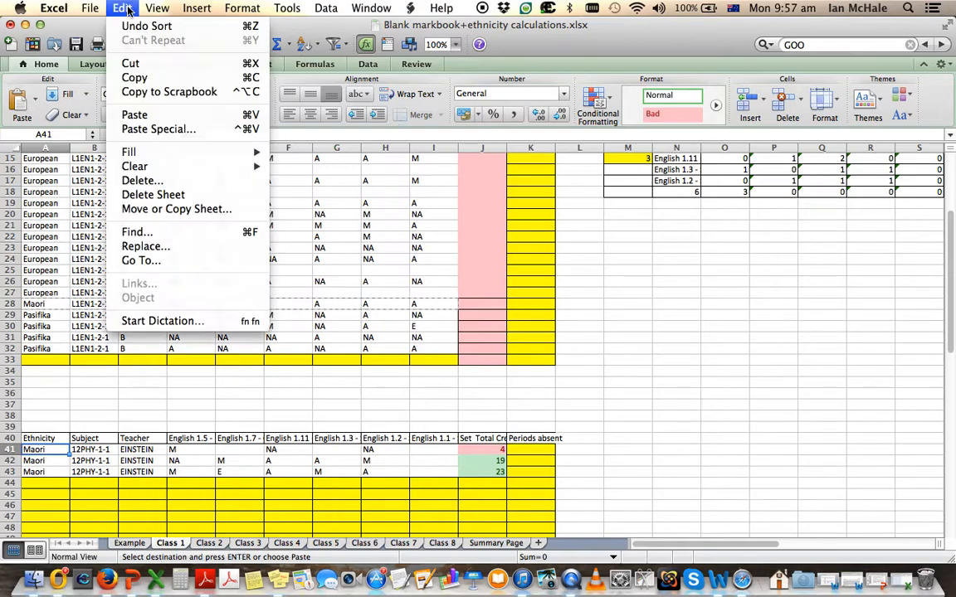
click(137, 114)
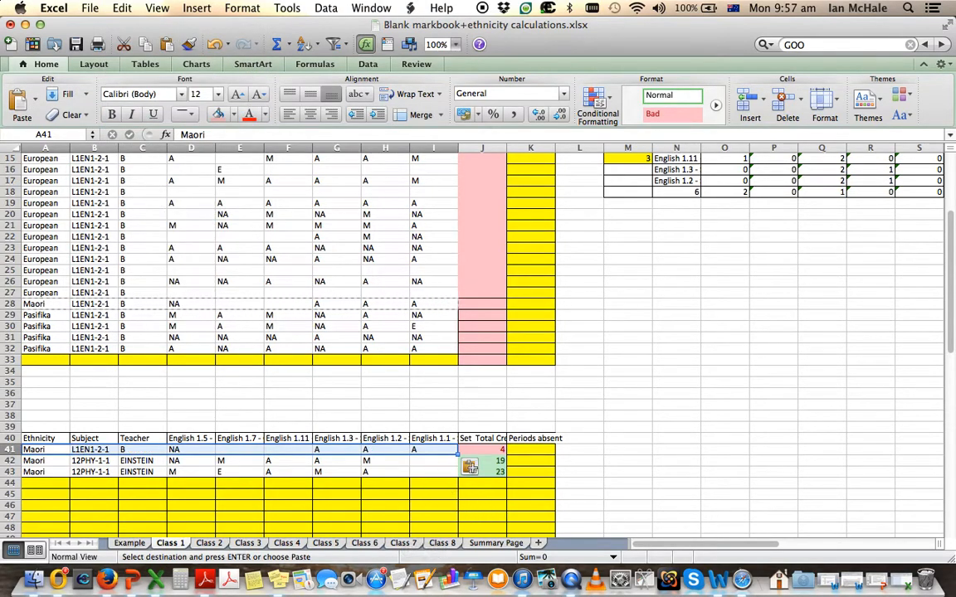
- Clear the old total credits from cells J41:J43 in the Maori table
click(503, 472)
click(499, 448)
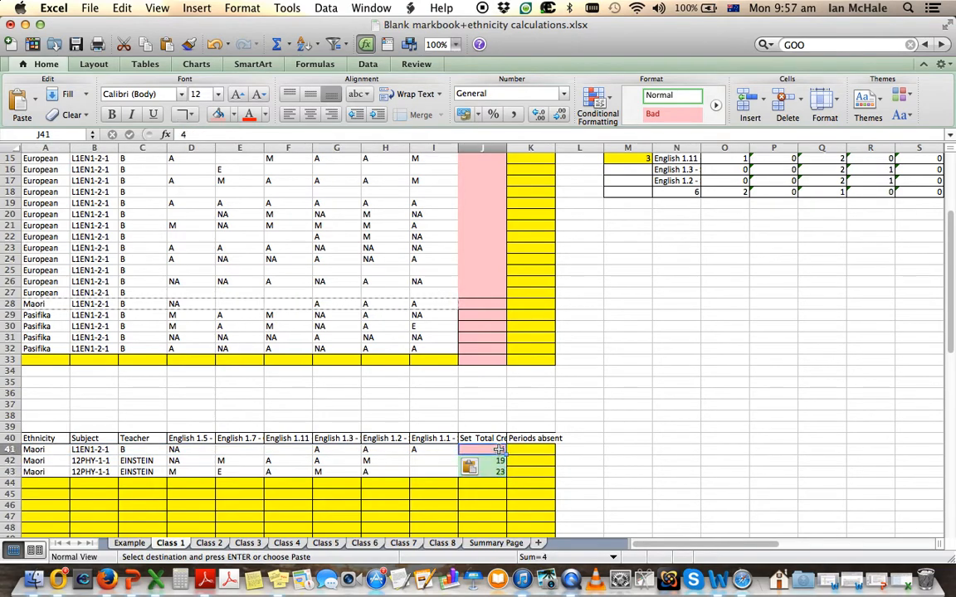
key(BackSpace)
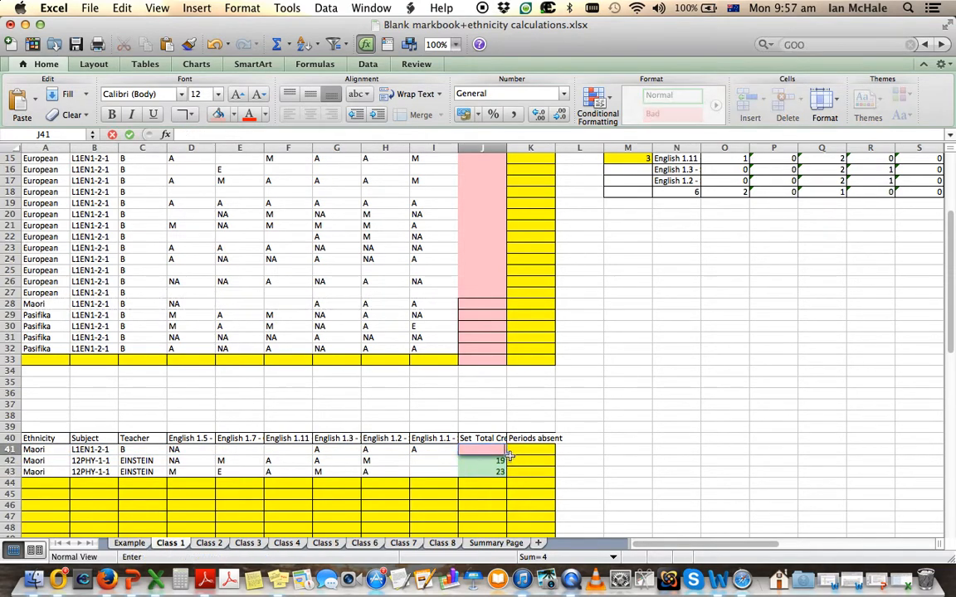
drag(506, 455, 502, 477)
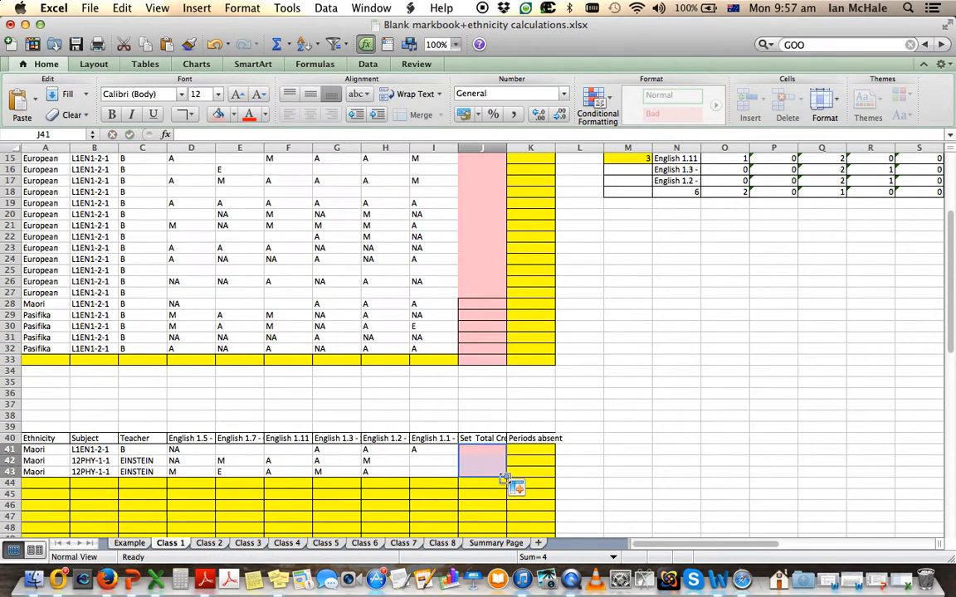
click(428, 463)
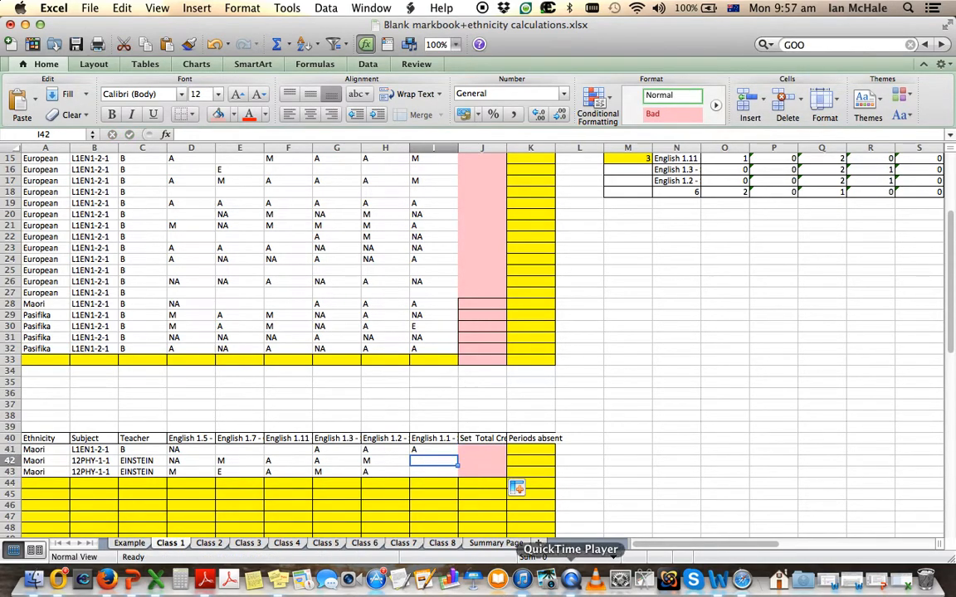
- Clear the old 12PHY-1-1 student's entries from I42 back to A42 in the Maori table
key(BackSpace)
key(Left)
key(BackSpace)
key(Left)
key(BackSpace)
key(Left)
key(BackSpace)
key(Left)
key(BackSpace)
key(Left)
key(BackSpace)
key(Left)
key(BackSpace)
key(Left)
key(BackSpace)
key(Left)
key(Delete)
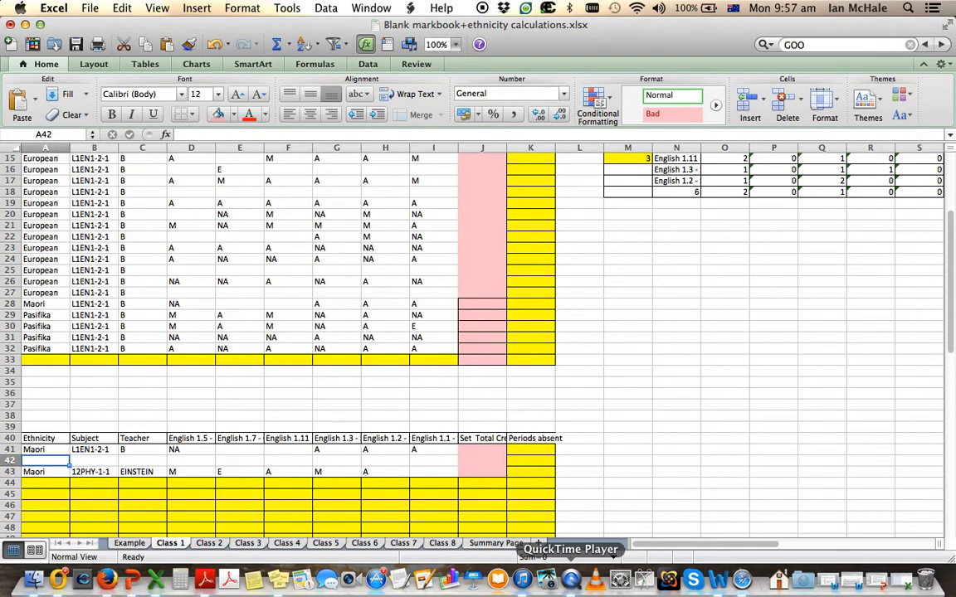
- Clear the remaining 12PHY-1-1 student's entries from A43 to H43 in the Maori table
key(Down)
key(BackSpace)
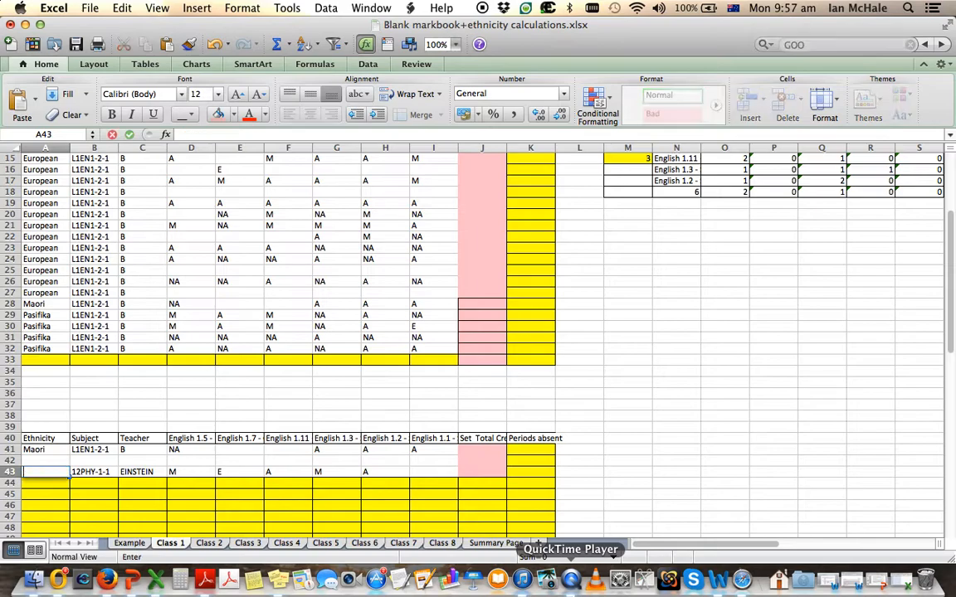
key(Right)
key(BackSpace)
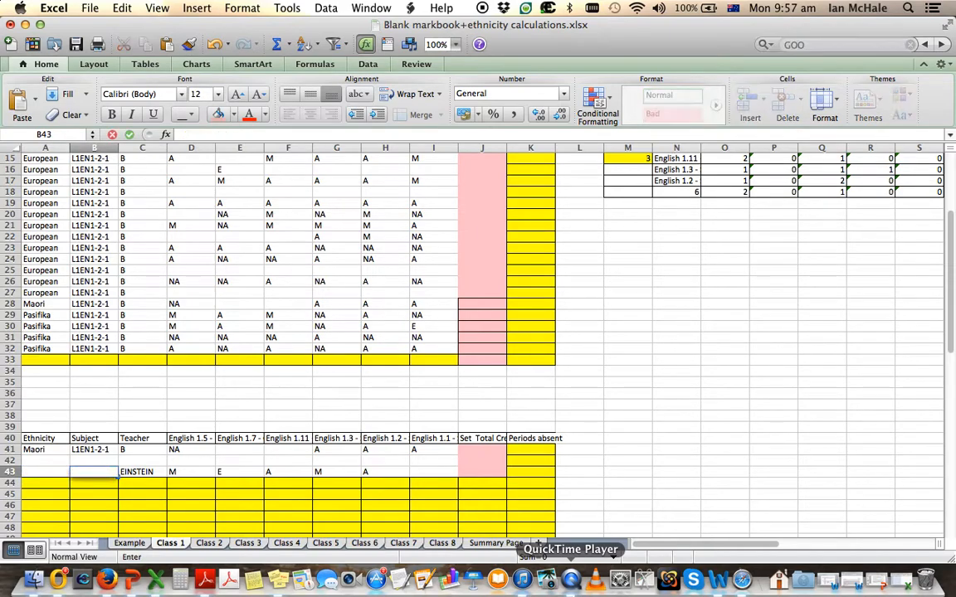
key(Right)
key(BackSpace)
key(Right)
key(BackSpace)
key(Right)
key(BackSpace)
key(Right)
key(BackSpace)
key(Right)
key(BackSpace)
key(Right)
key(BackSpace)
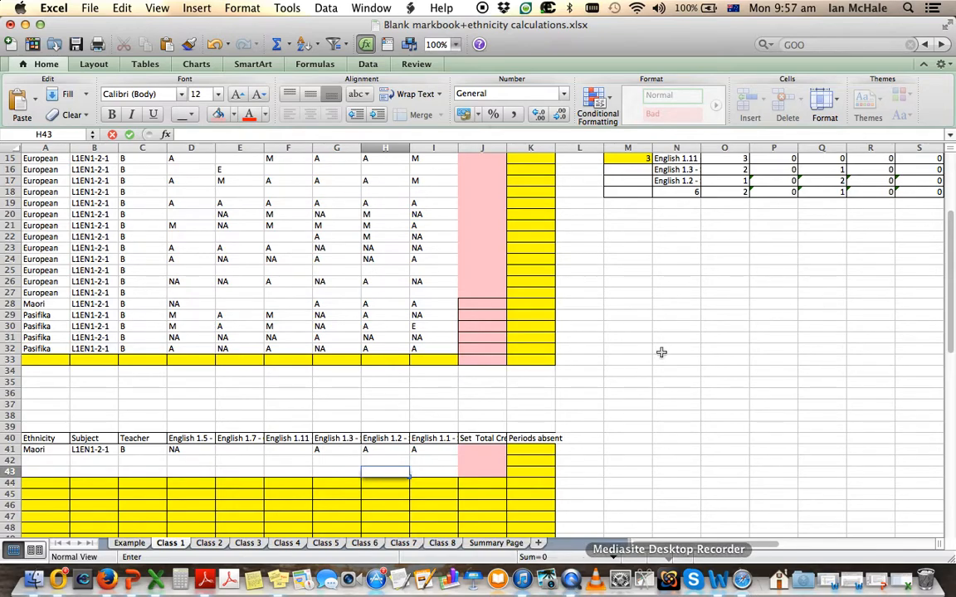
- Set the number of Maori students in M15 of the Class 1 summary to 1
scroll(596, 316, up, 4)
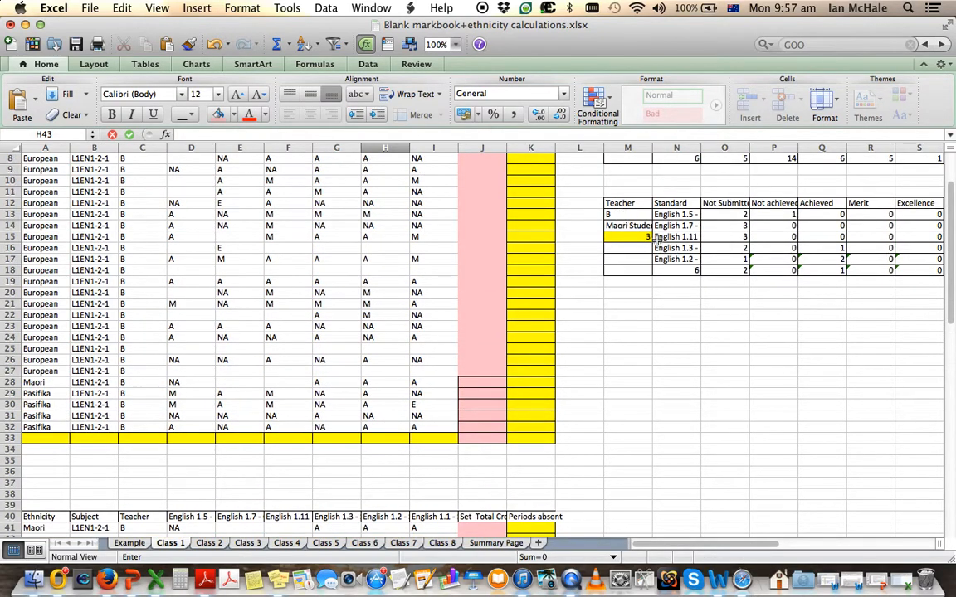
click(645, 237)
text(1)
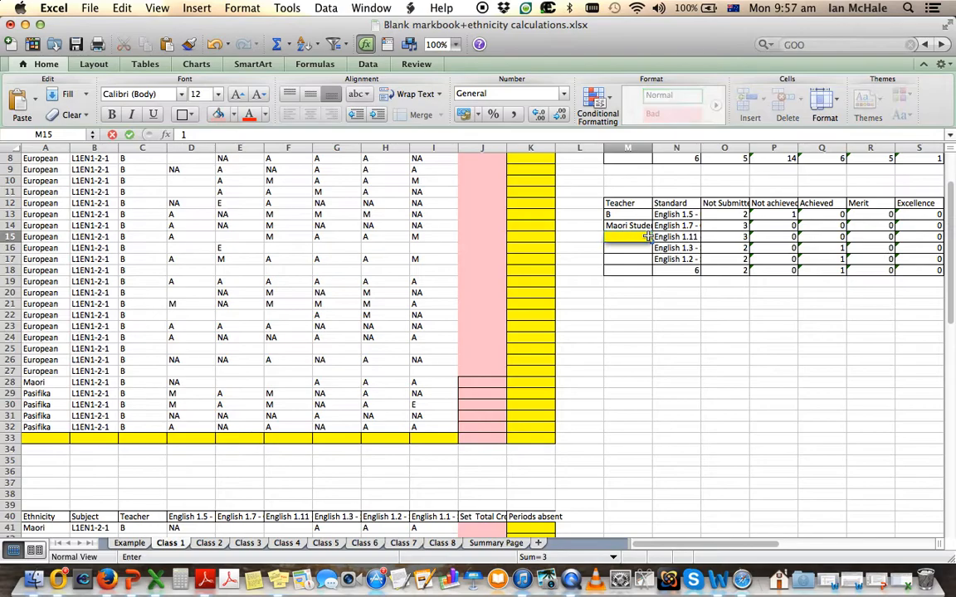
key(Return)
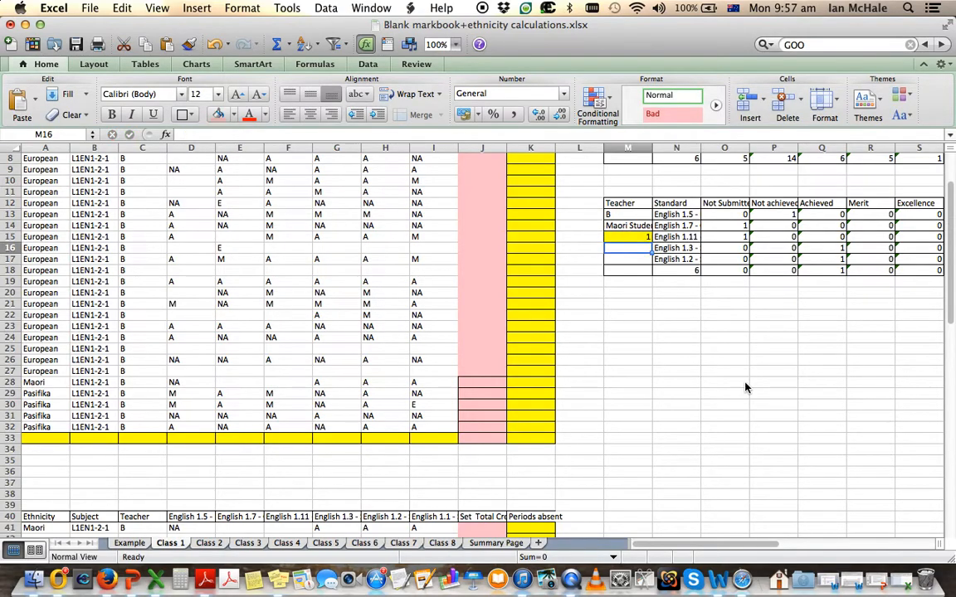
- Examine the Class 1 pass rates and differences in both summary tables, and check the Maori student table below the class results
scroll(745, 388, right, 6)
scroll(745, 388, up, 1)
scroll(745, 387, up, 6)
scroll(745, 387, left, 2)
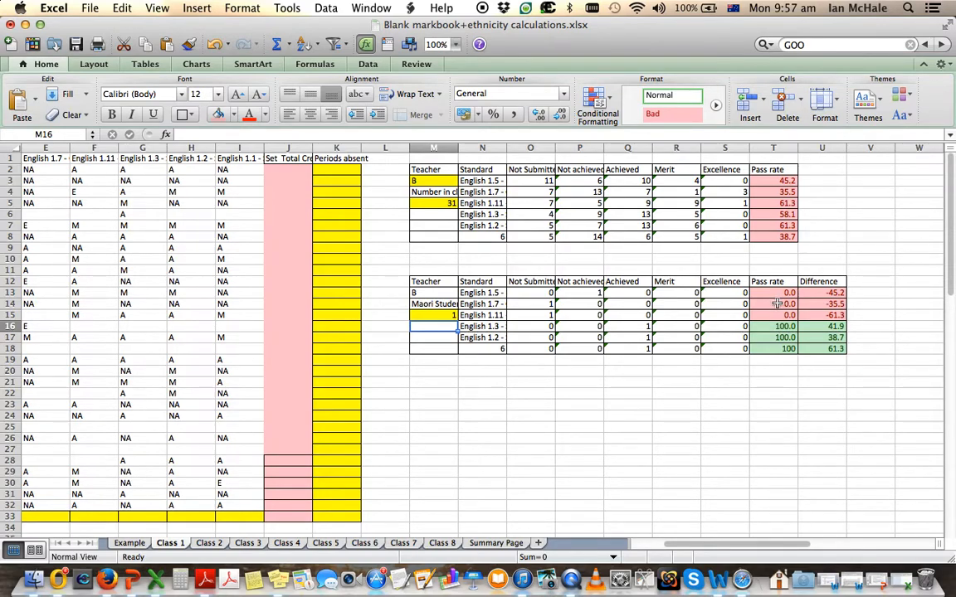
scroll(529, 457, down, 4)
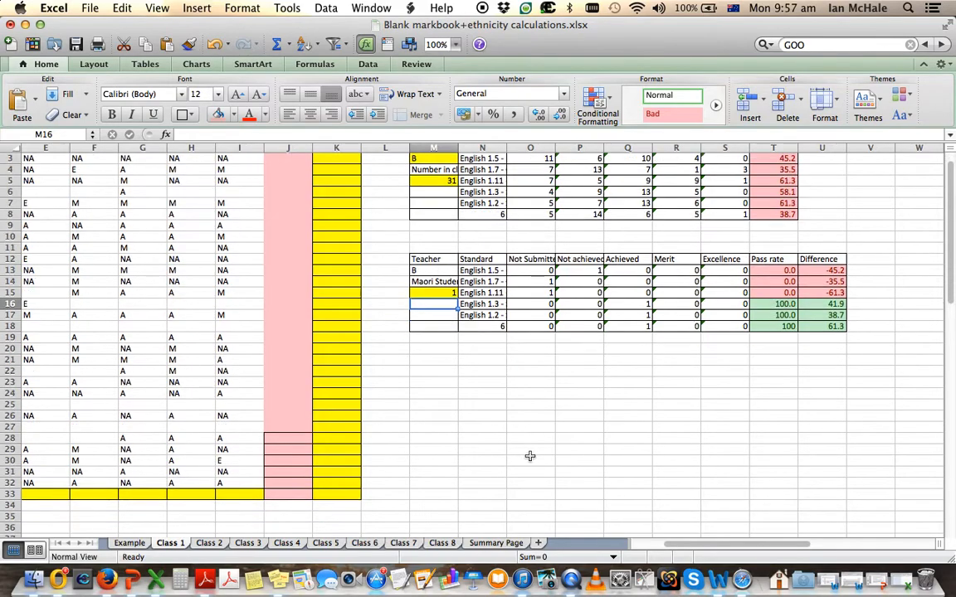
scroll(530, 457, down, 10)
scroll(530, 457, left, 4)
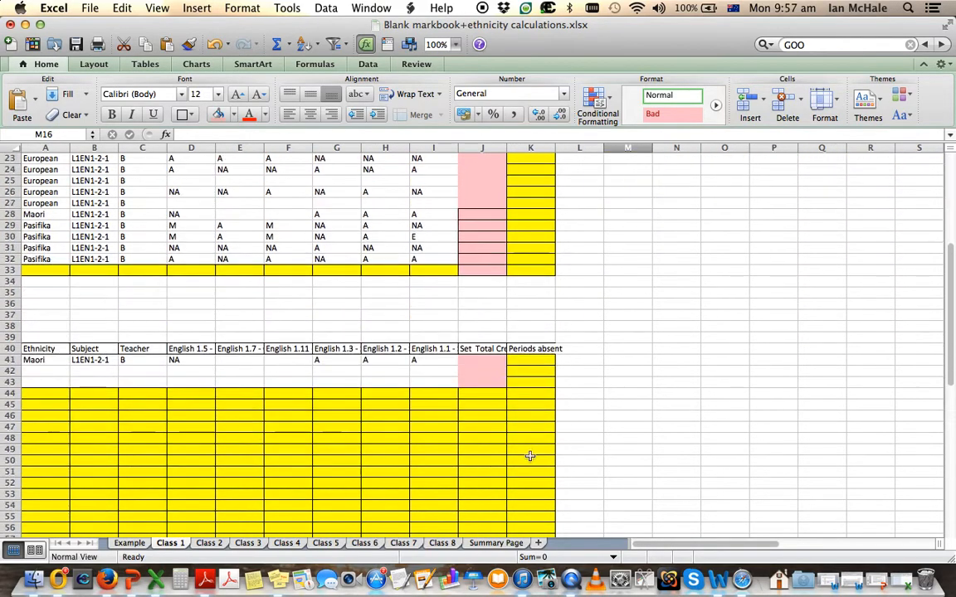
scroll(530, 456, down, 3)
scroll(529, 457, up, 15)
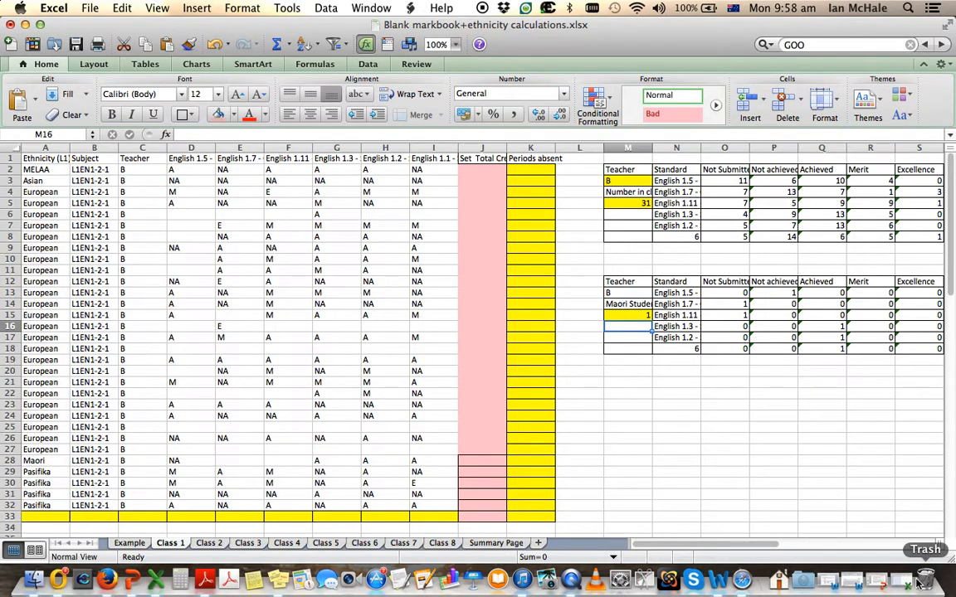
- Open the Class 2 sheet and copy teacher G's L1EN1-6-1 results from A33:I52 of EngL12014.csv
click(209, 543)
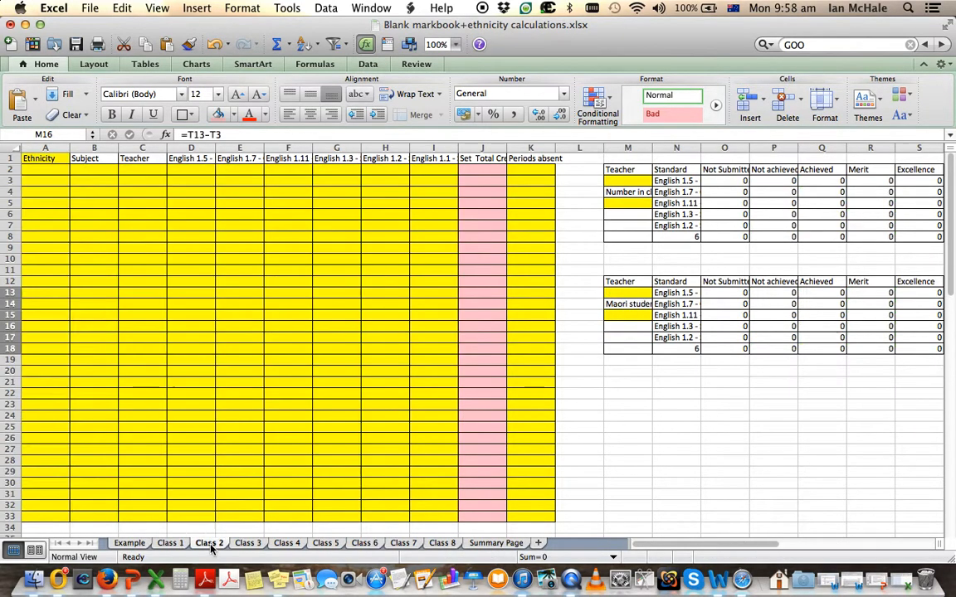
click(904, 585)
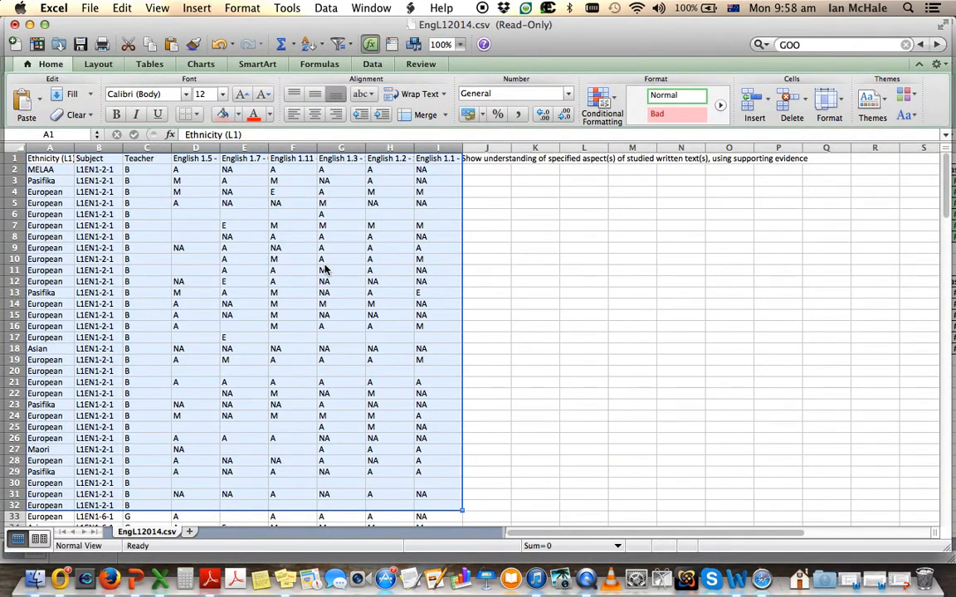
scroll(325, 268, down, 9)
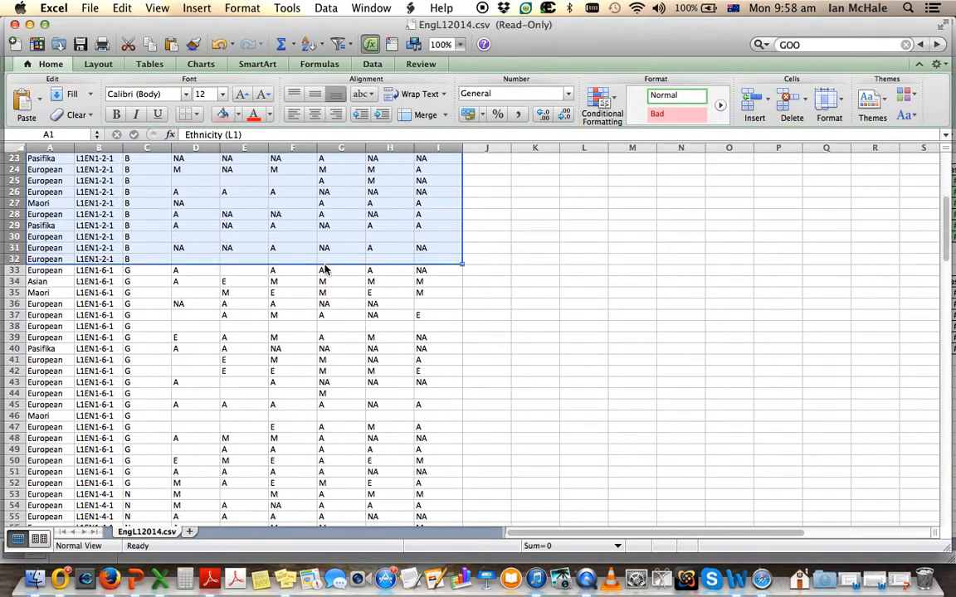
scroll(325, 268, down, 1)
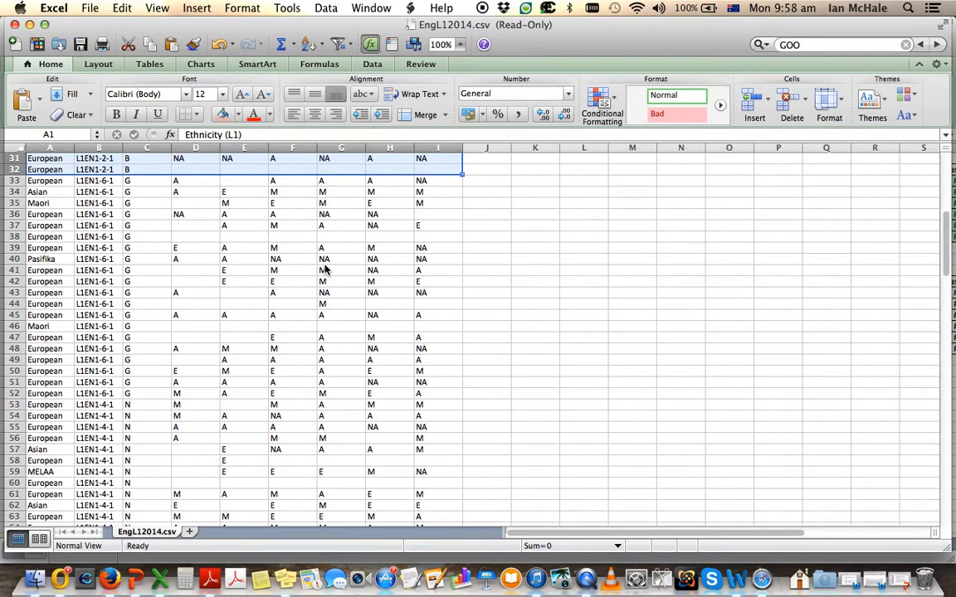
drag(42, 180, 440, 371)
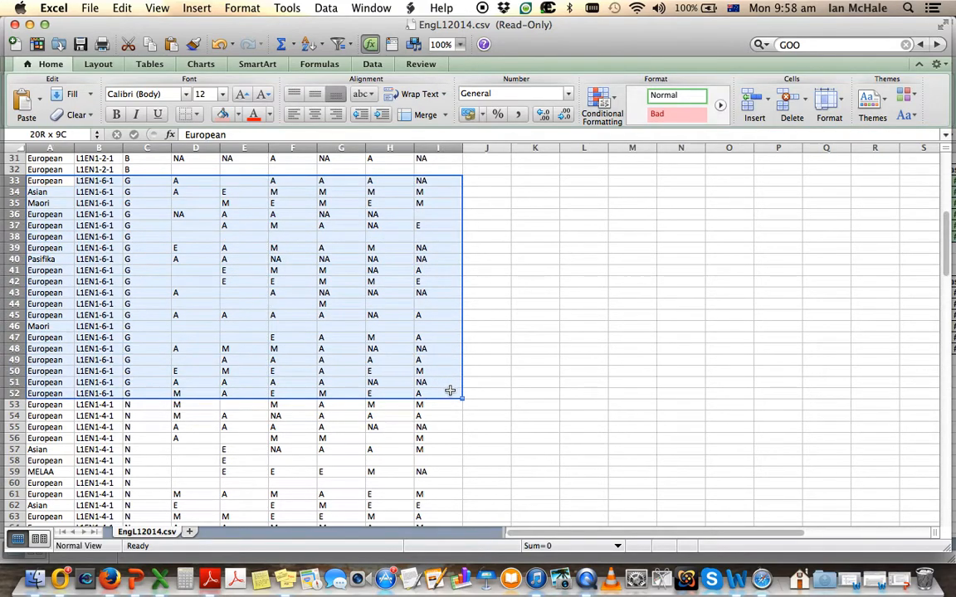
click(116, 9)
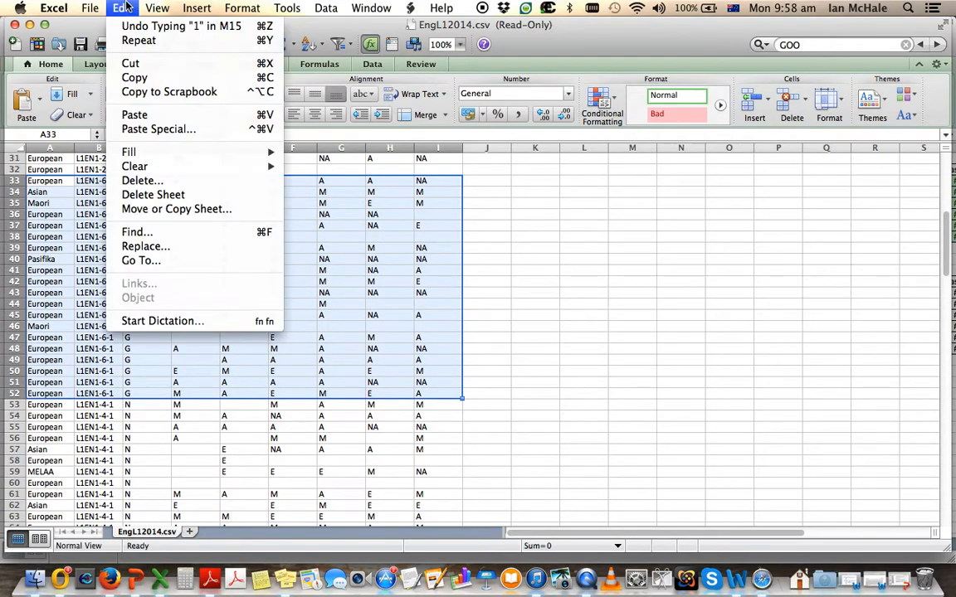
click(143, 78)
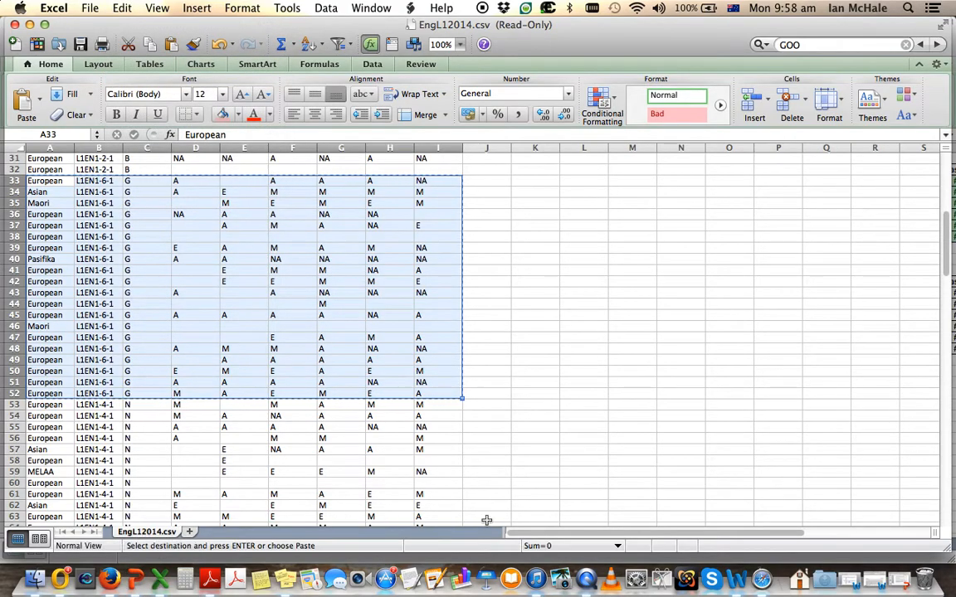
- Paste the copied class results at A2 of the Class 2 sheet and sort them by ethnicity in ascending order
click(29, 25)
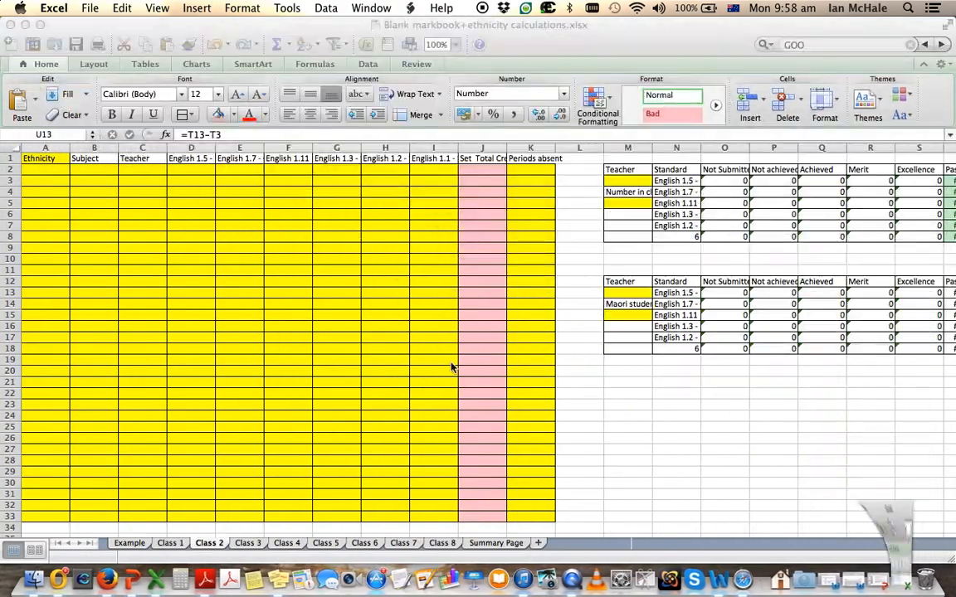
click(47, 173)
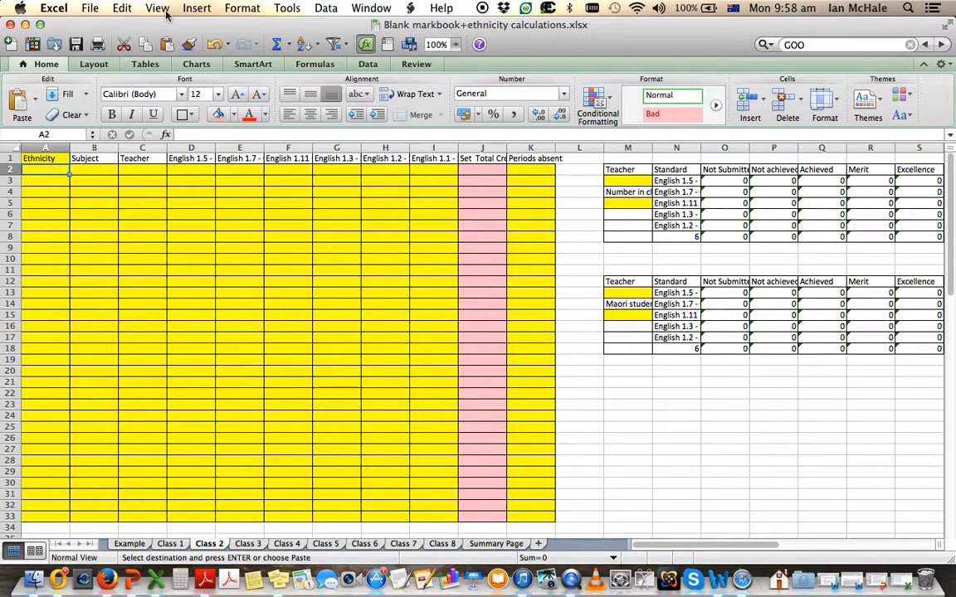
click(128, 10)
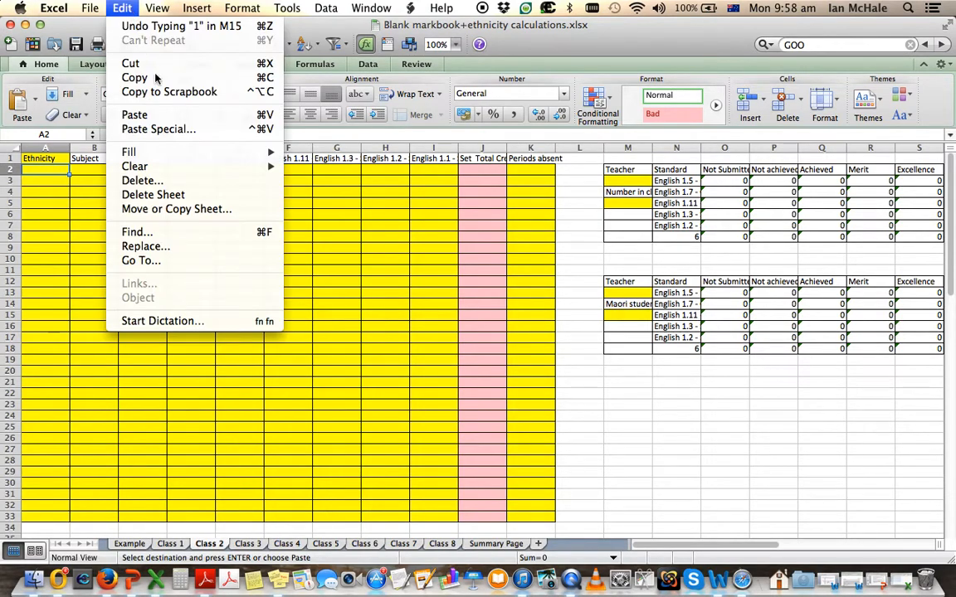
click(166, 117)
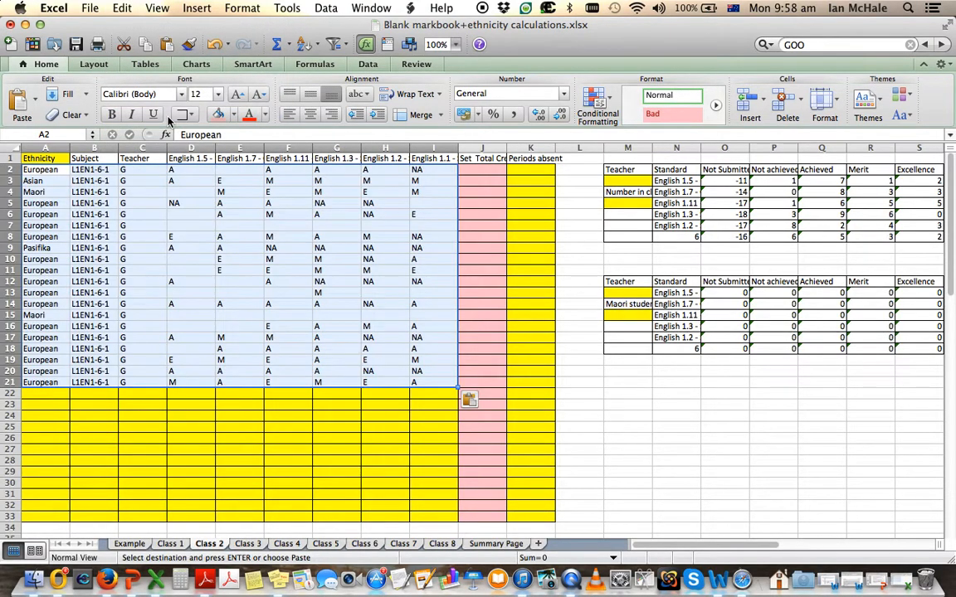
click(318, 46)
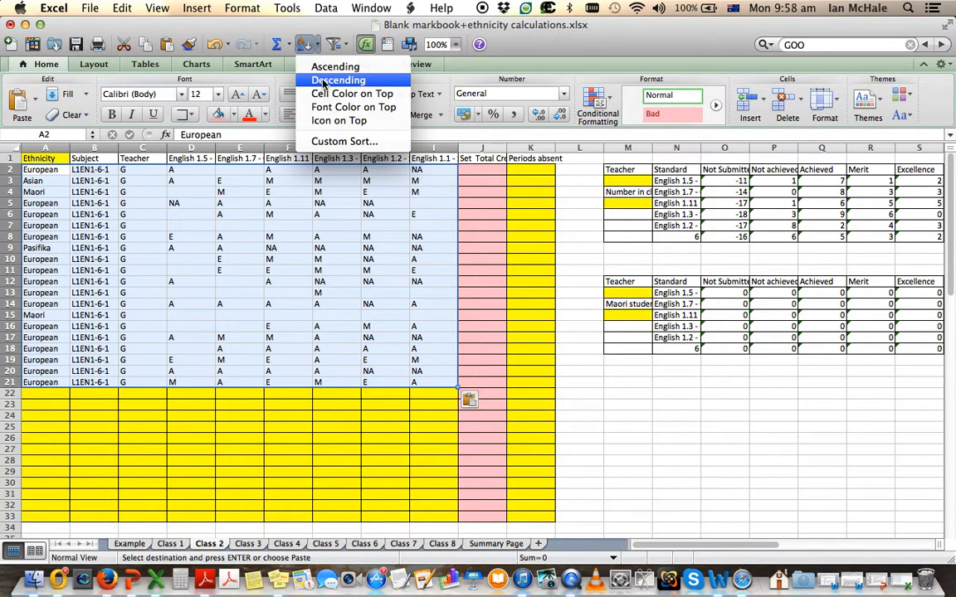
click(326, 68)
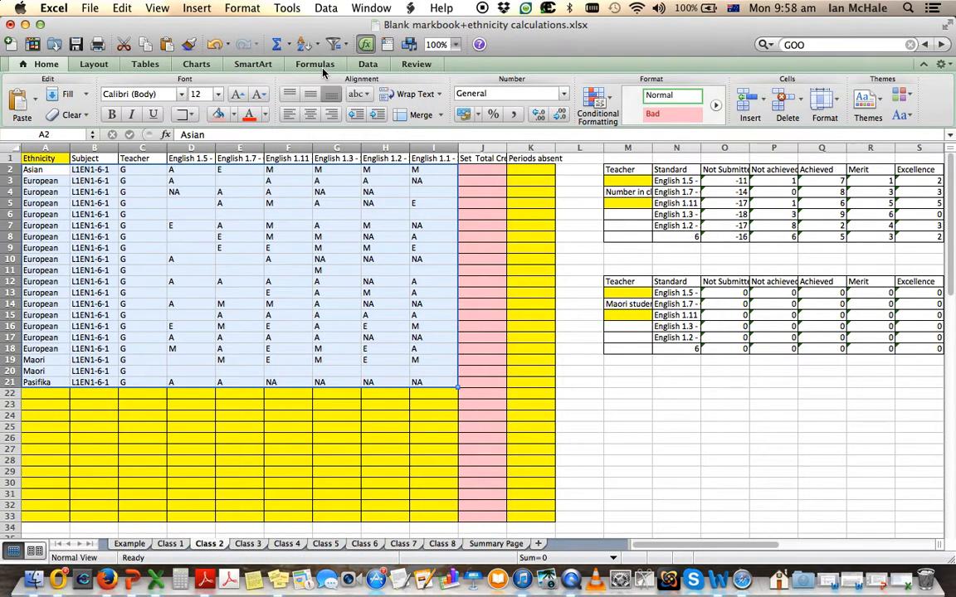
- Copy the two Maori students' results from A19:I20 and paste them into the Maori table at A41
drag(37, 361, 429, 372)
click(122, 9)
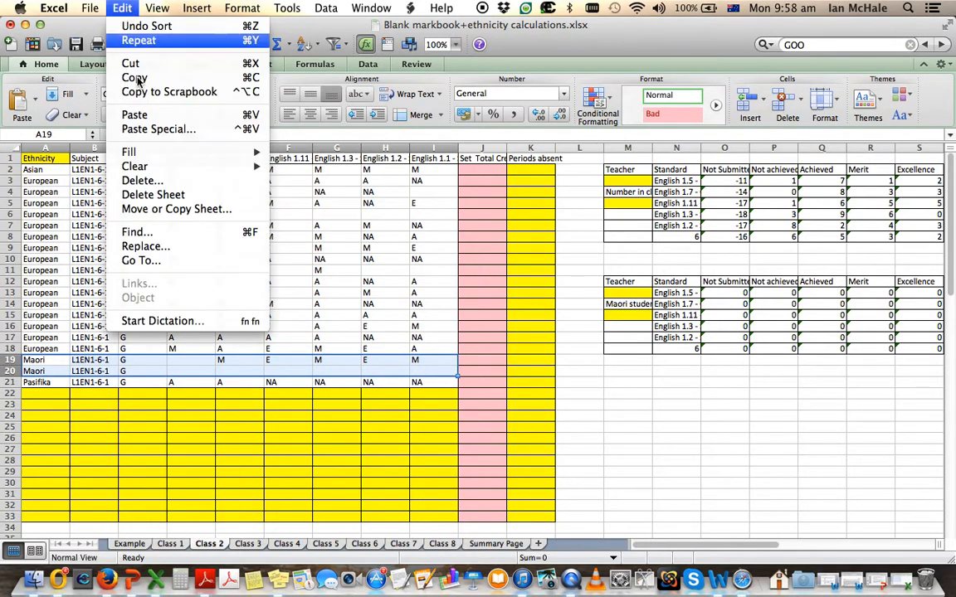
click(145, 79)
scroll(158, 199, down, 1)
scroll(158, 199, down, 5)
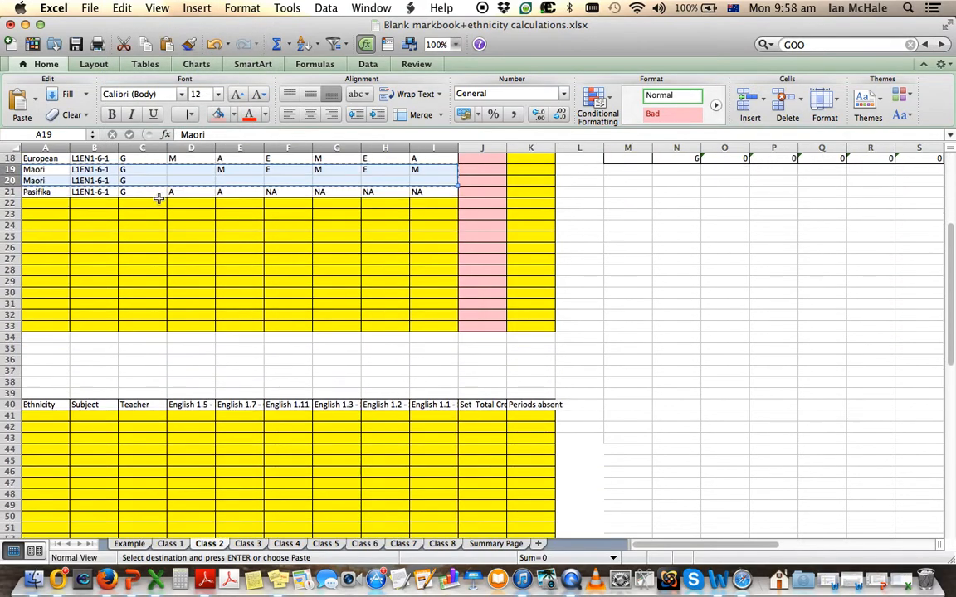
click(47, 417)
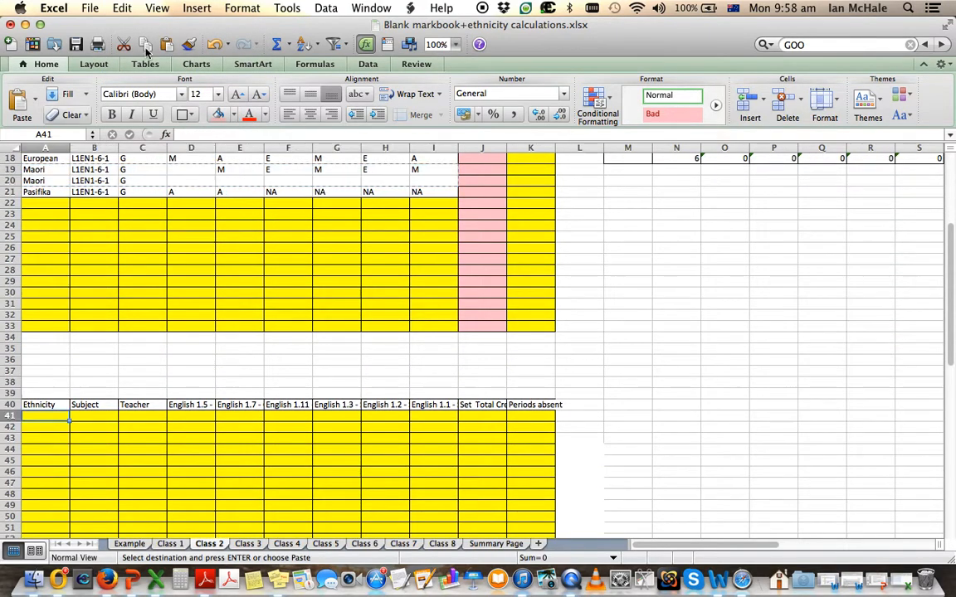
click(129, 9)
click(135, 115)
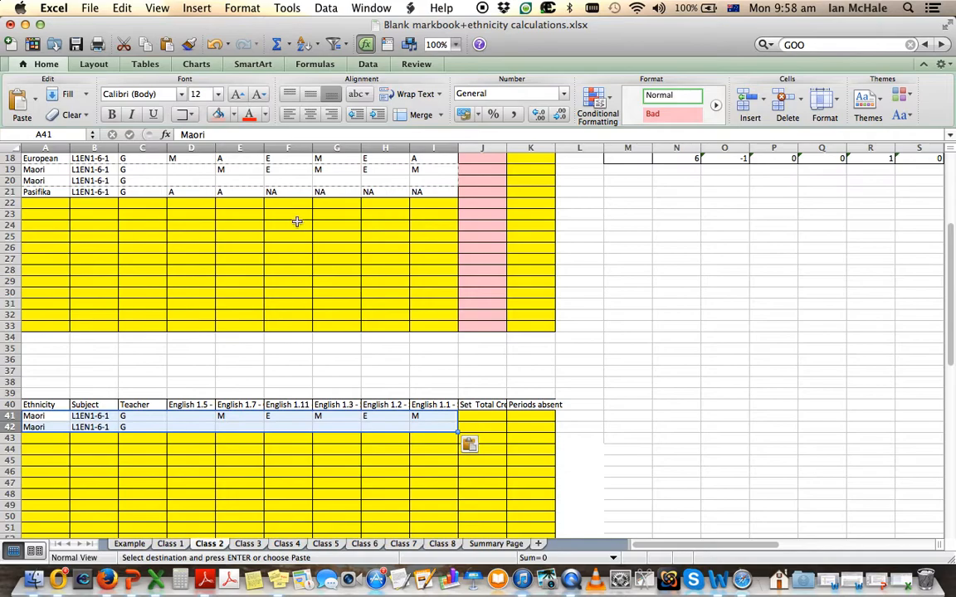
- Enter teacher G in M3 and a class size of 20 in M5 of the Class 2 summary
scroll(640, 236, up, 6)
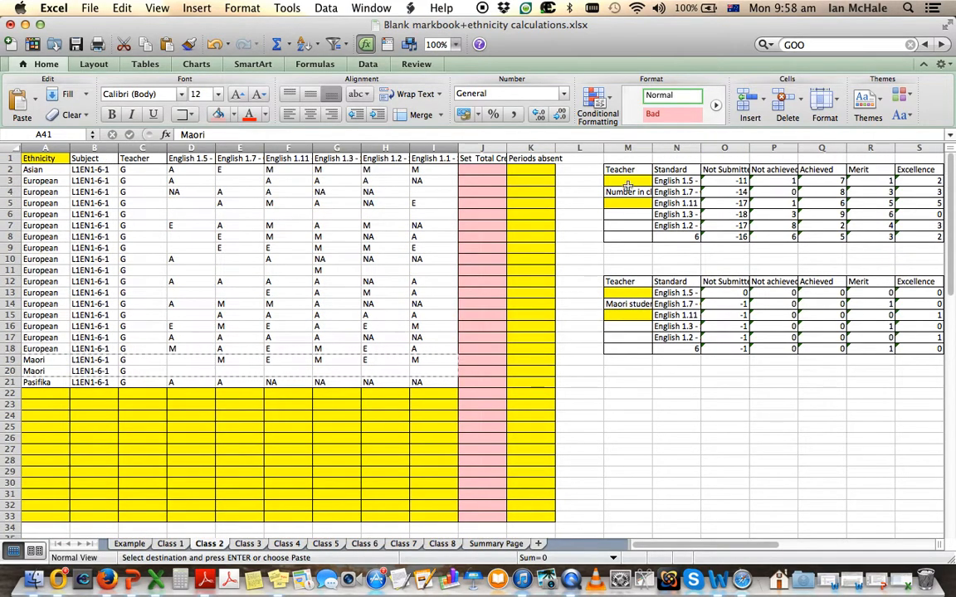
click(637, 183)
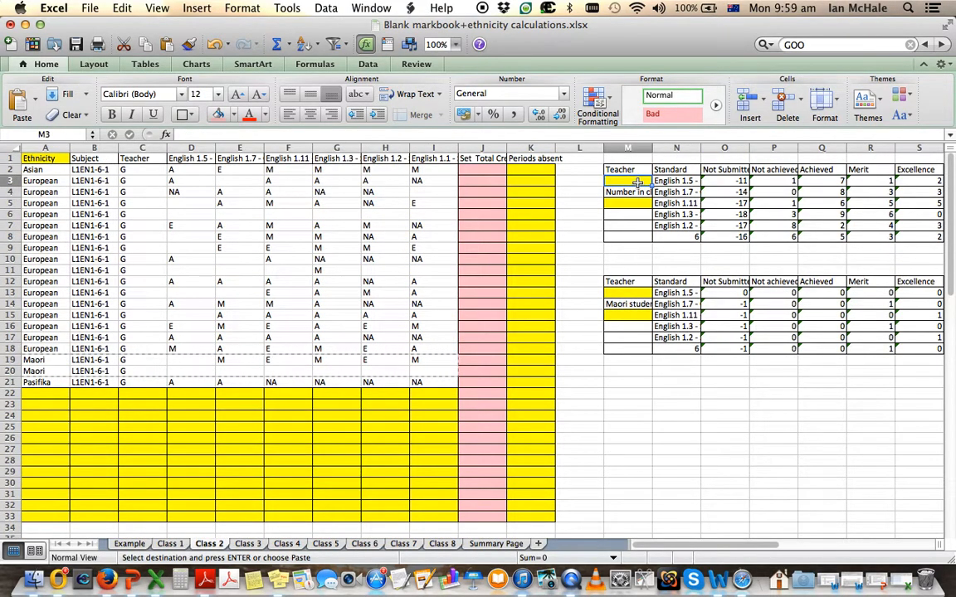
text(G)
click(644, 204)
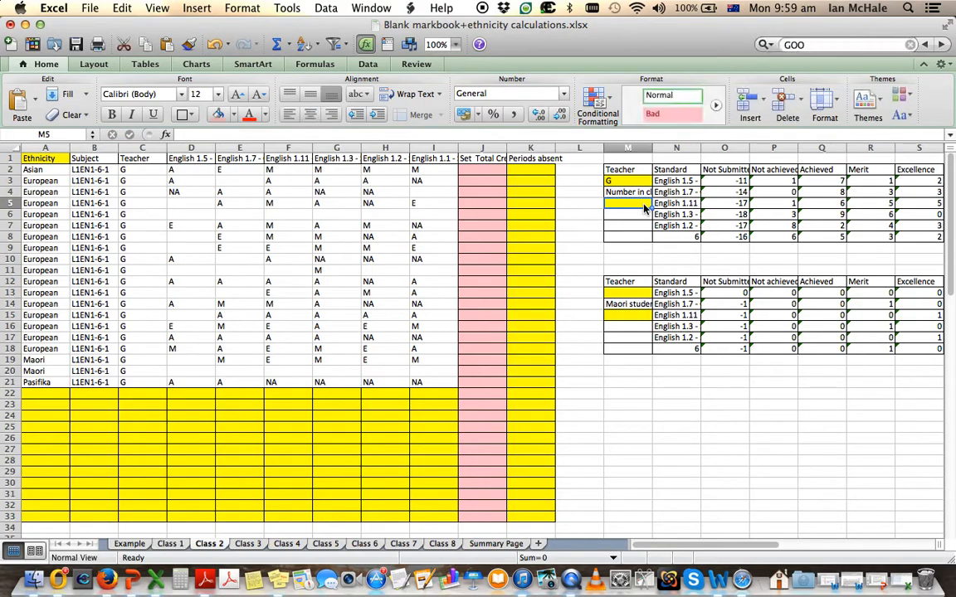
text(20)
- Enter teacher G in M13 and 2 Maori students in M15 of the Class 2 Maori summary
click(638, 295)
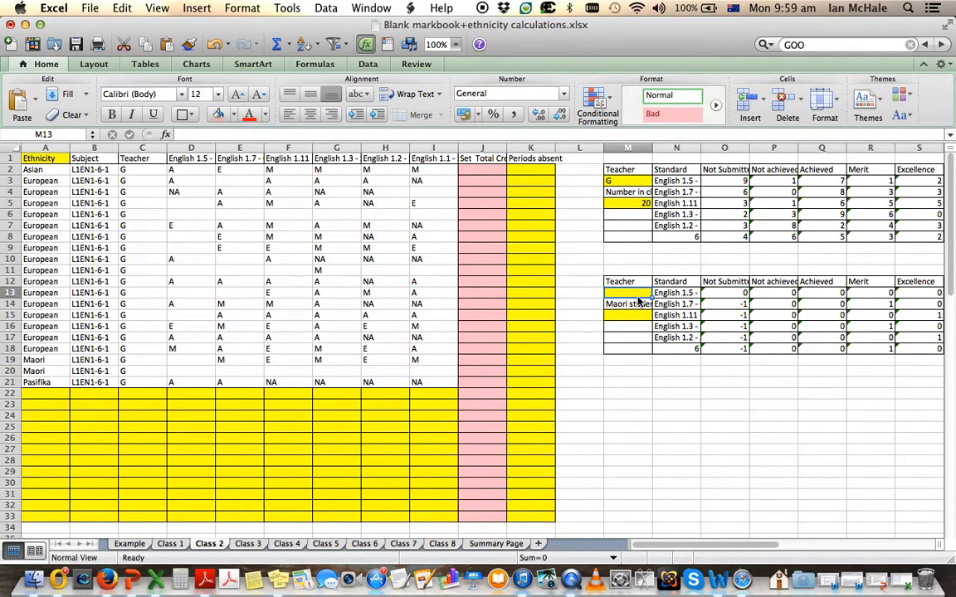
text(g)
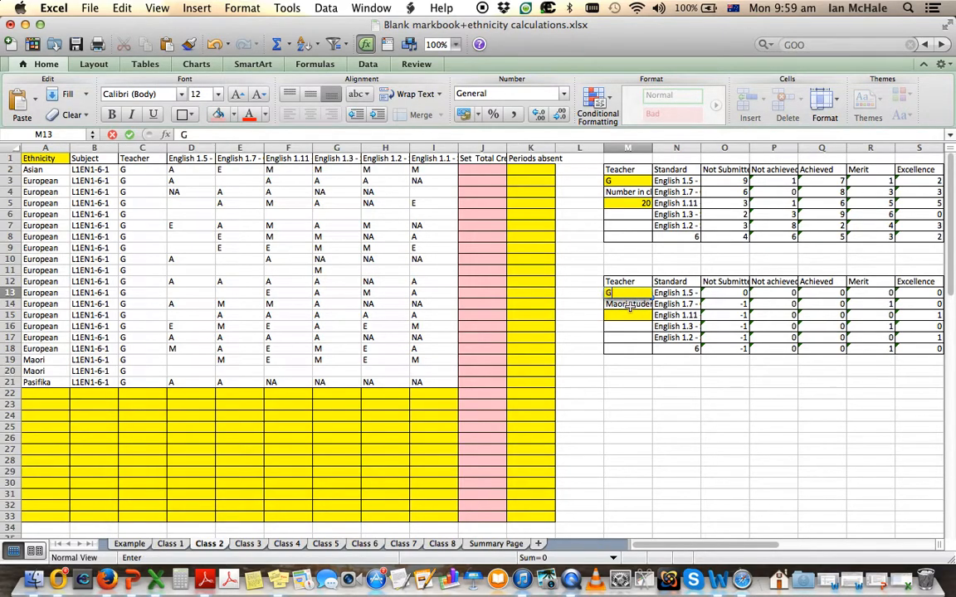
click(630, 316)
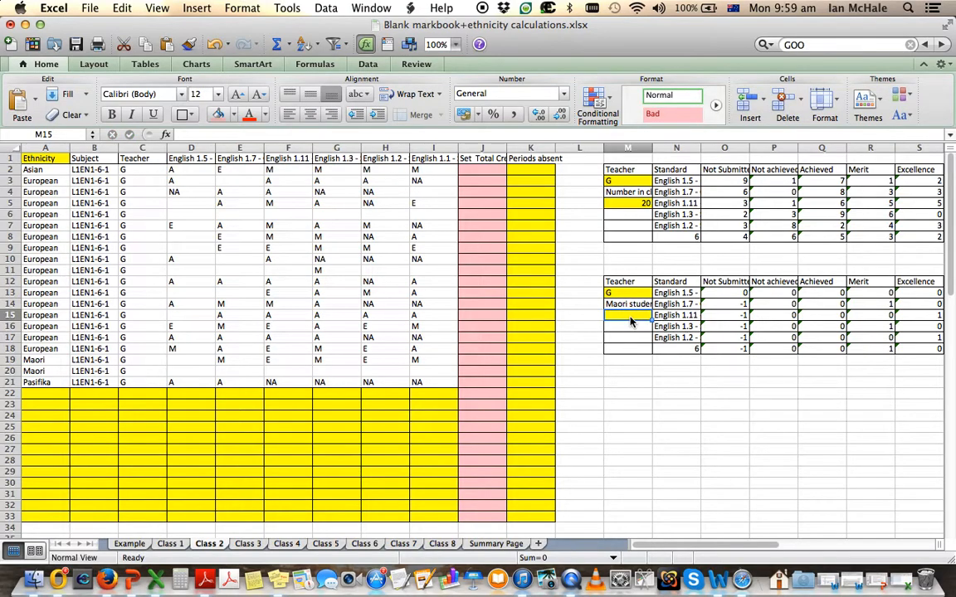
text(2)
key(Return)
scroll(630, 316, right, 3)
scroll(630, 316, right, 3)
scroll(630, 316, left, 6)
scroll(629, 316, down, 4)
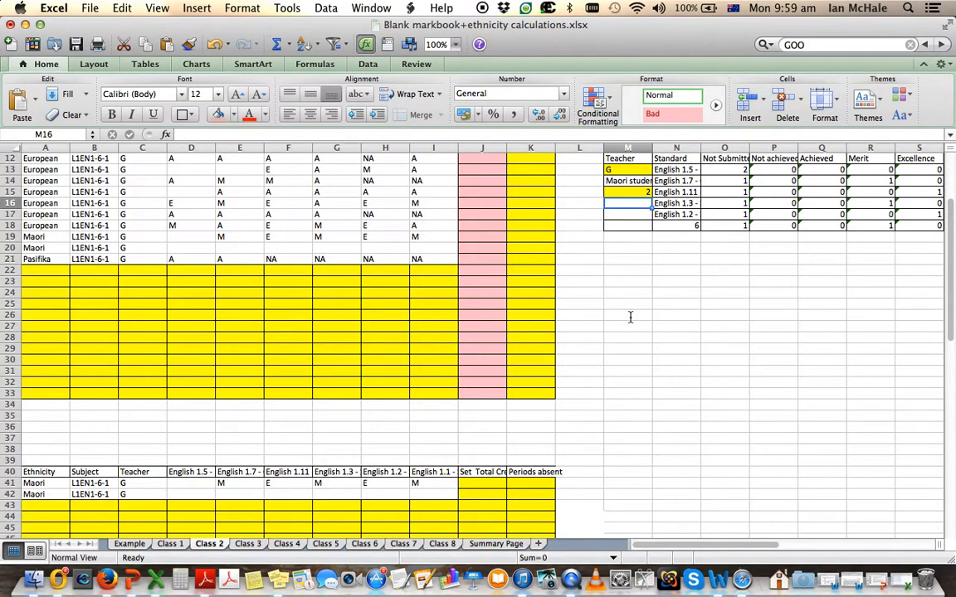
- Check the teachers' pass rates and Maori pass rates on the Summary Page
scroll(630, 316, down, 1)
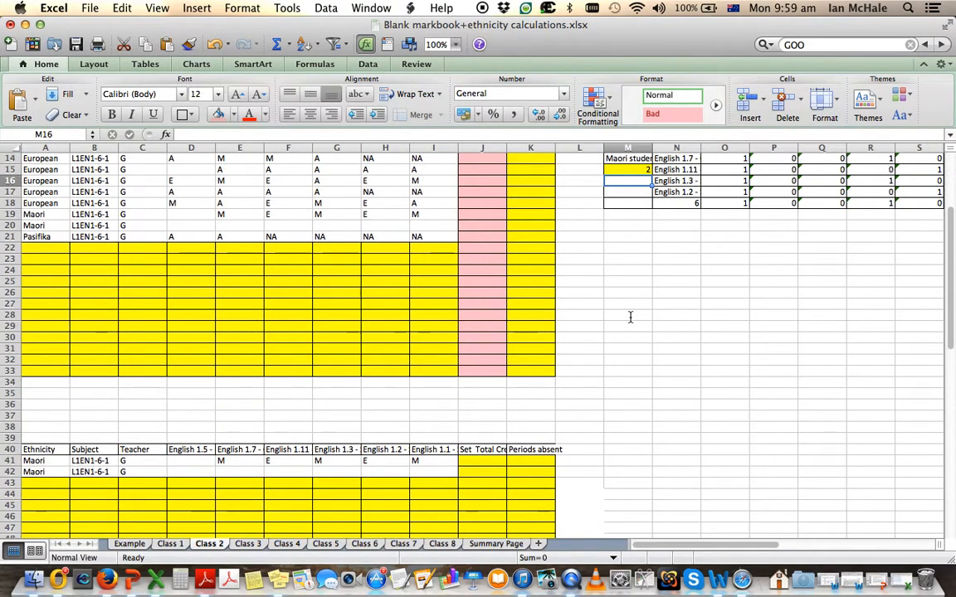
click(499, 543)
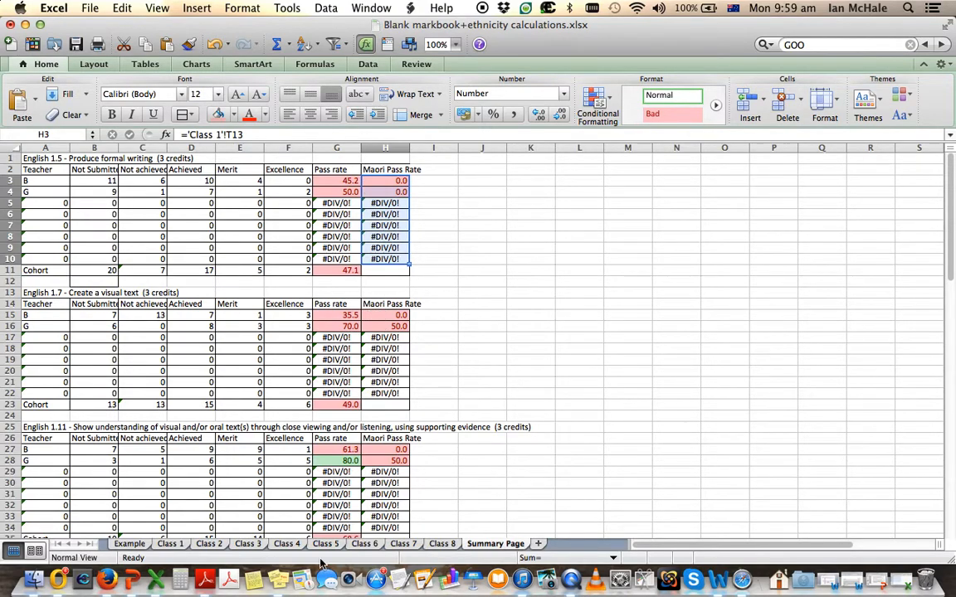
- Open the Class 3 sheet and switch to the EngL12014.csv workbook
click(249, 544)
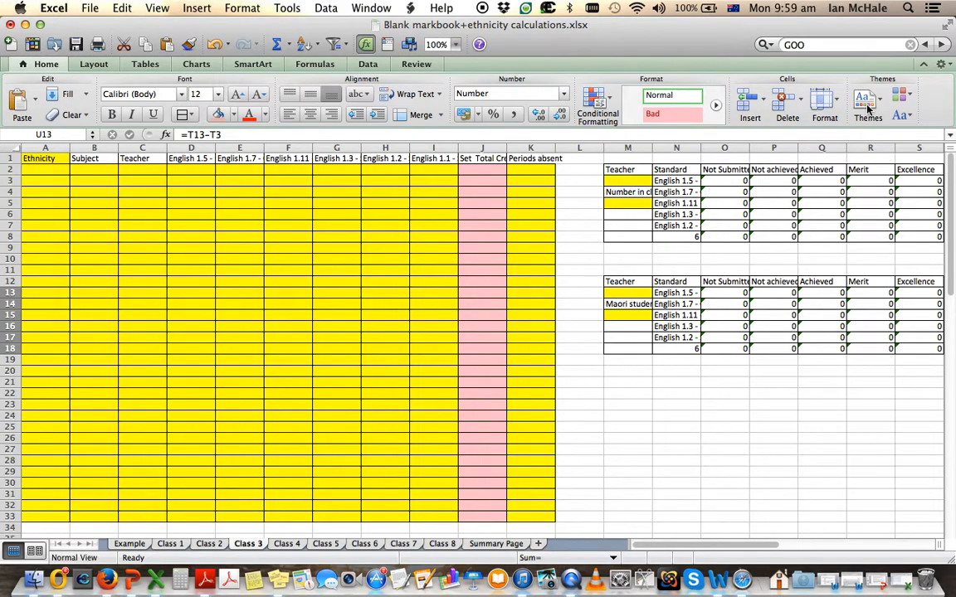
click(899, 580)
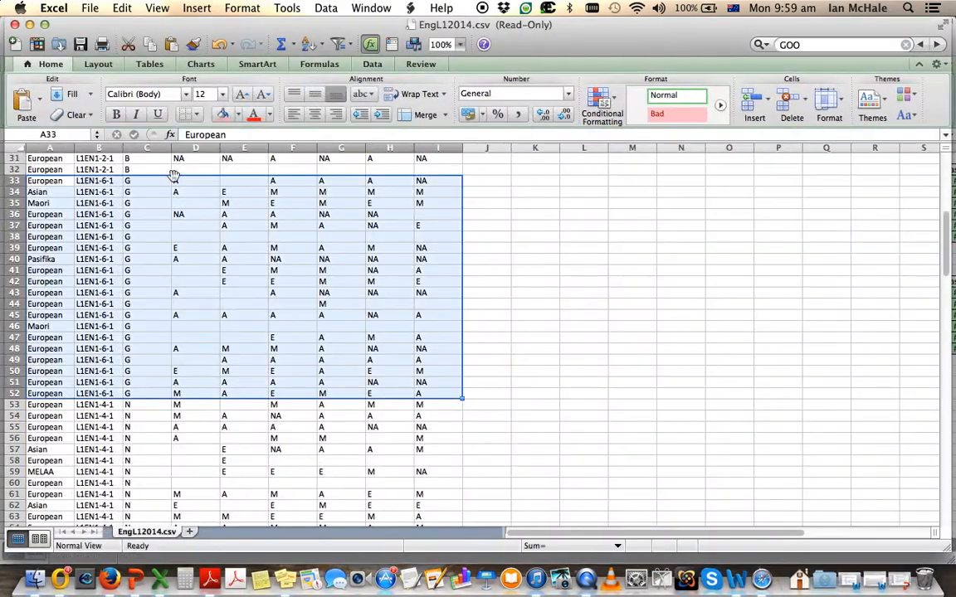
scroll(224, 332, down, 5)
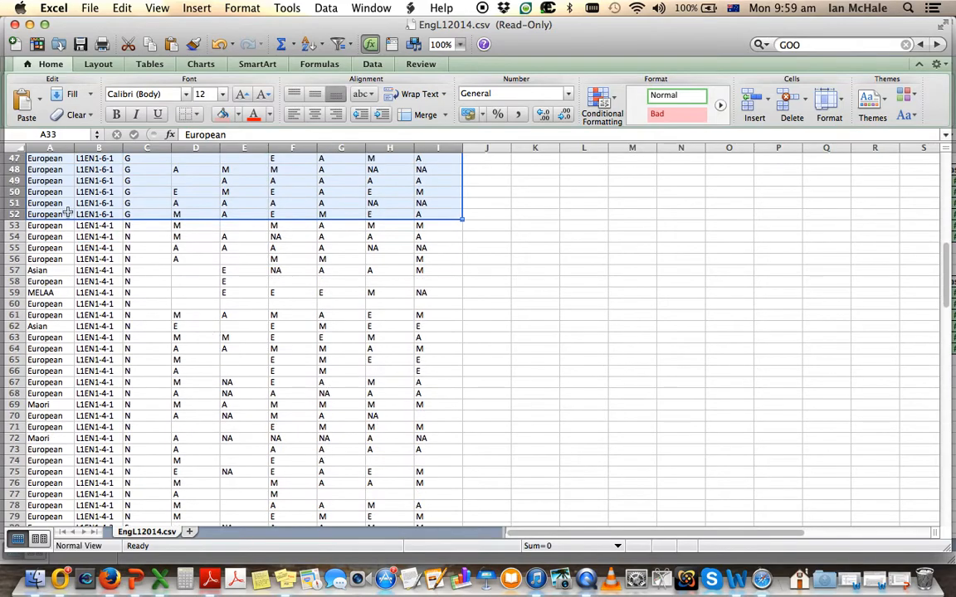
drag(49, 225, 422, 383)
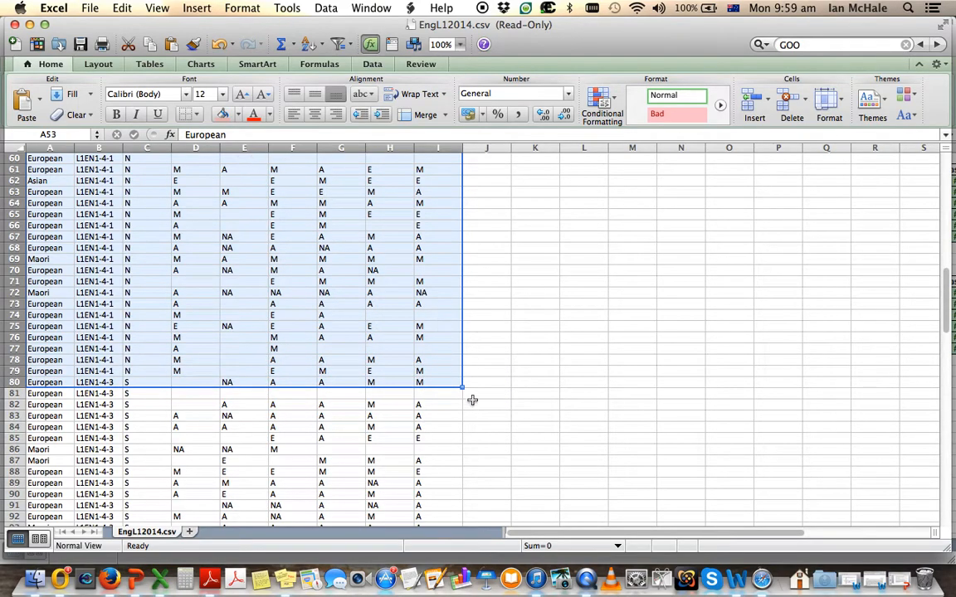
drag(462, 389, 462, 377)
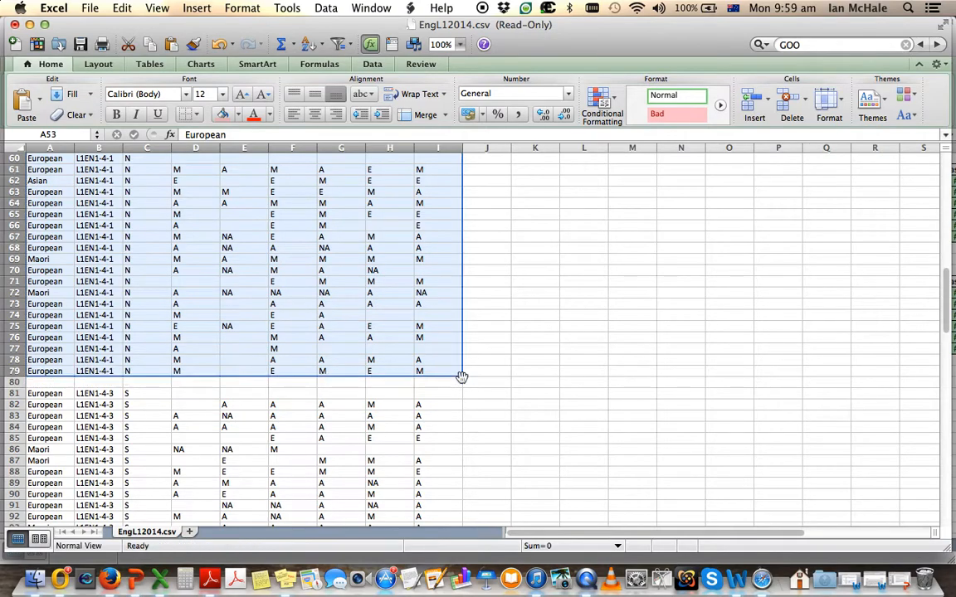
click(119, 8)
click(137, 26)
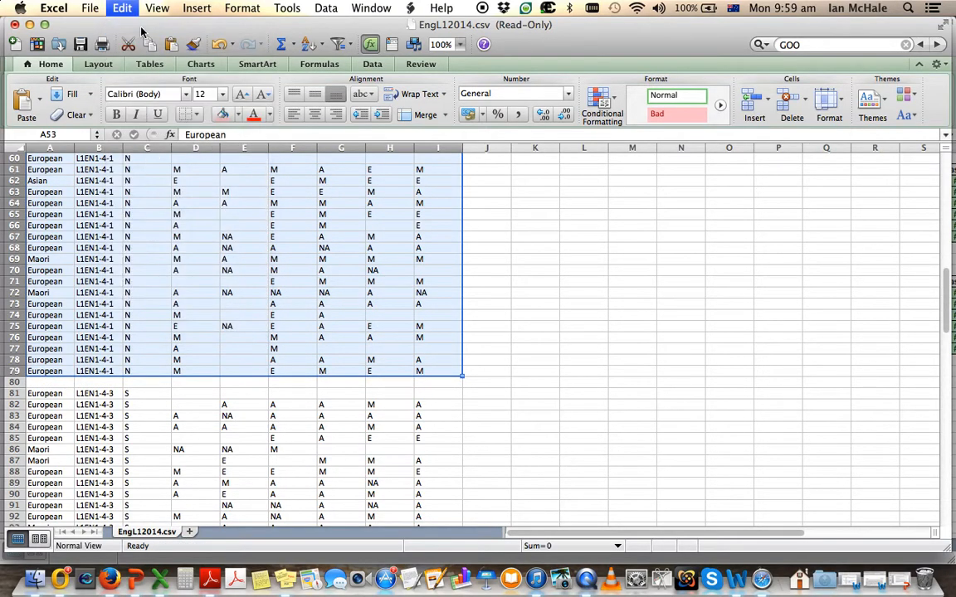
scroll(226, 154, up, 8)
click(423, 373)
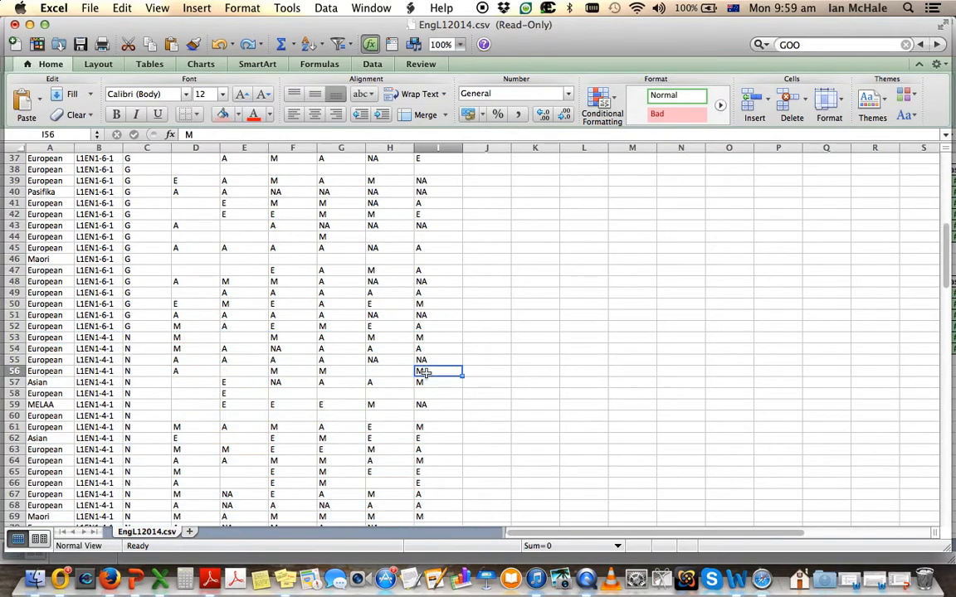
- Copy the teacher N class results from A53:I79 of EngL12014.csv and paste them at A2 of the Class 3 sheet
drag(50, 337, 447, 461)
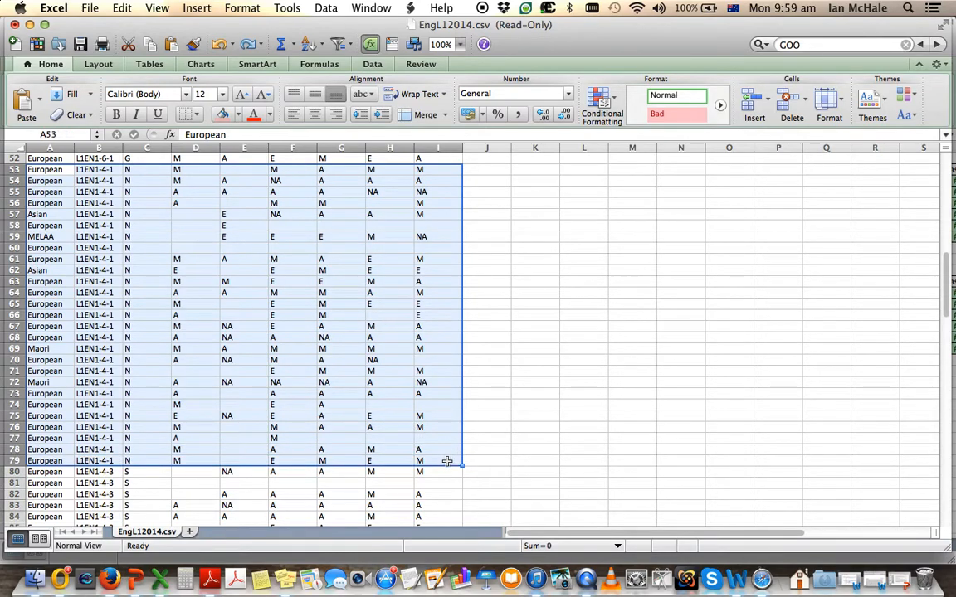
click(123, 7)
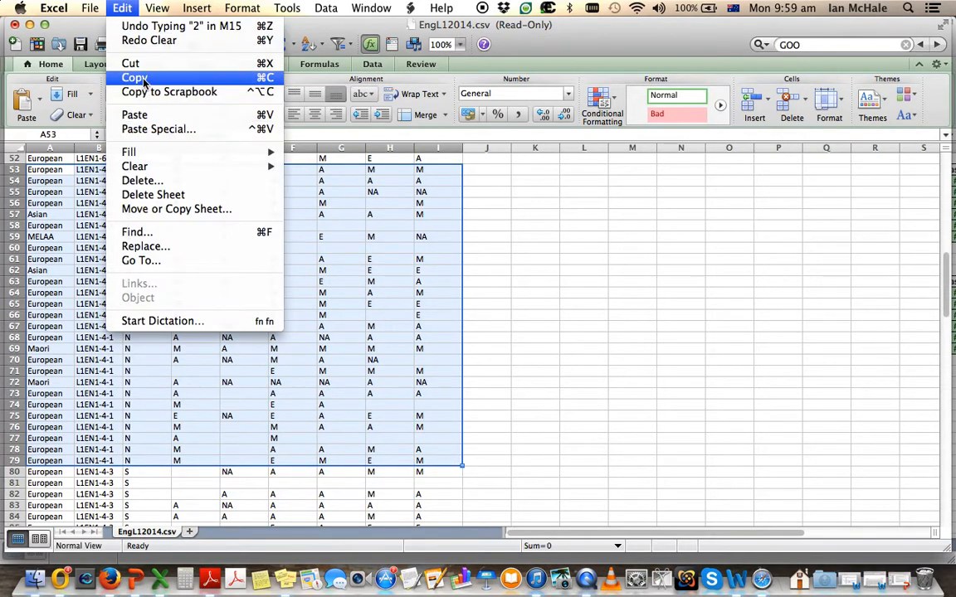
click(136, 78)
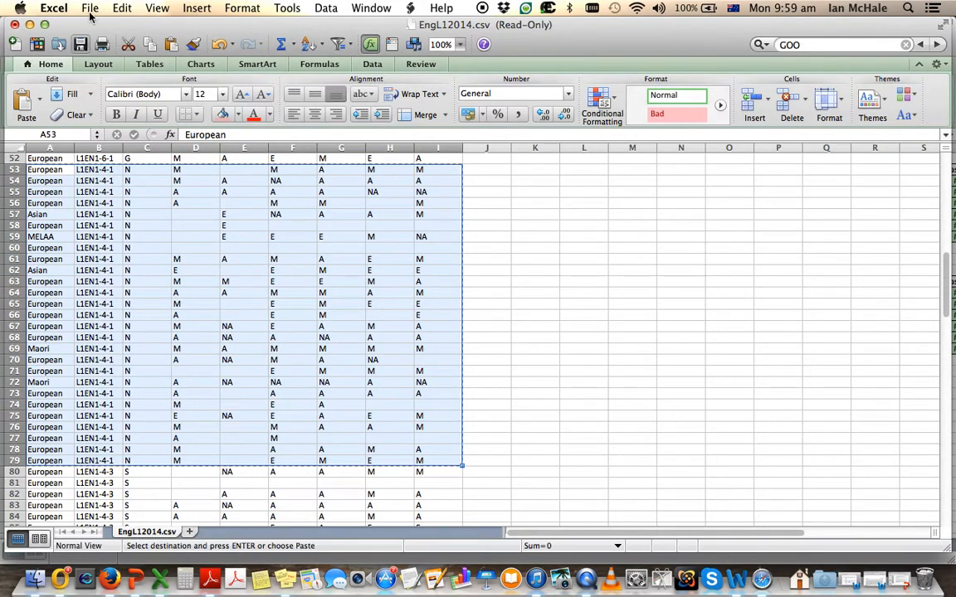
click(30, 24)
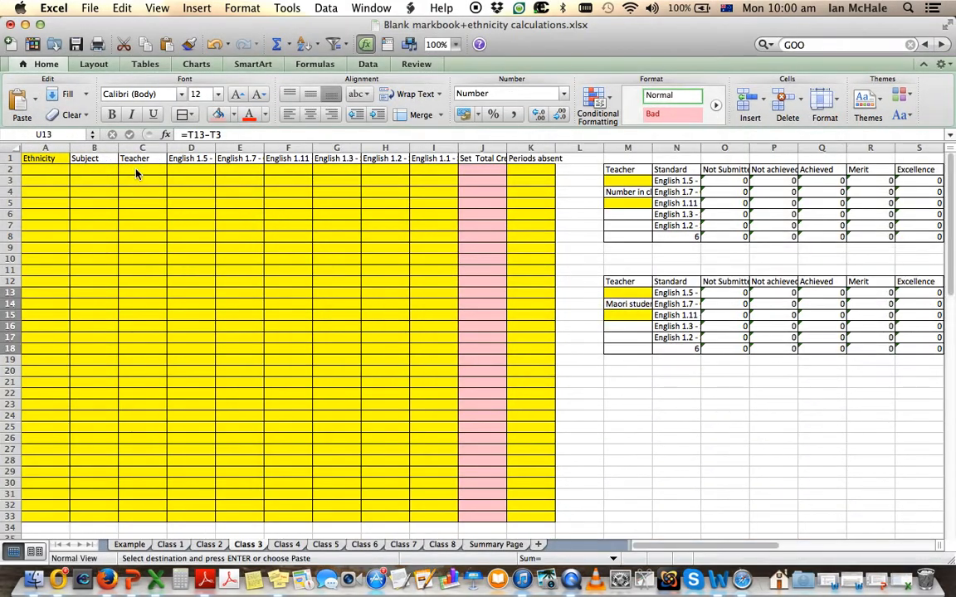
click(60, 171)
click(122, 8)
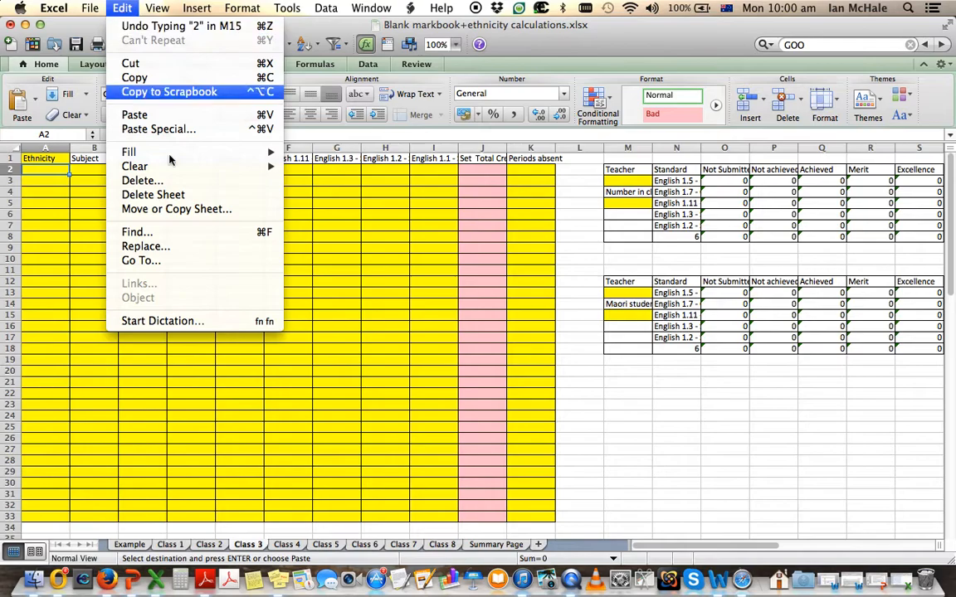
click(152, 115)
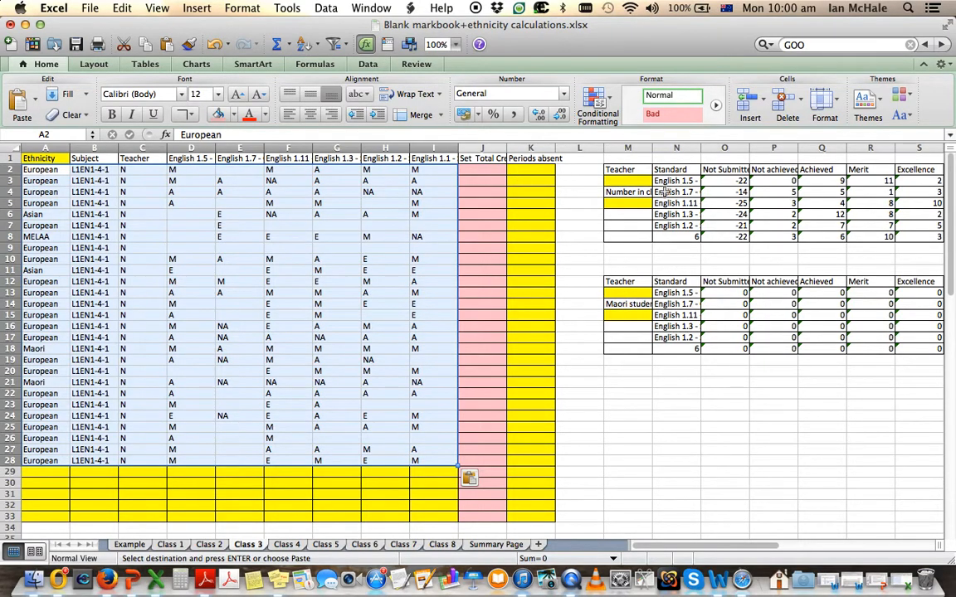
- Enter teacher N in M3 and M13 and a class size of 27 in M5 of the Class 3 sheet
click(641, 181)
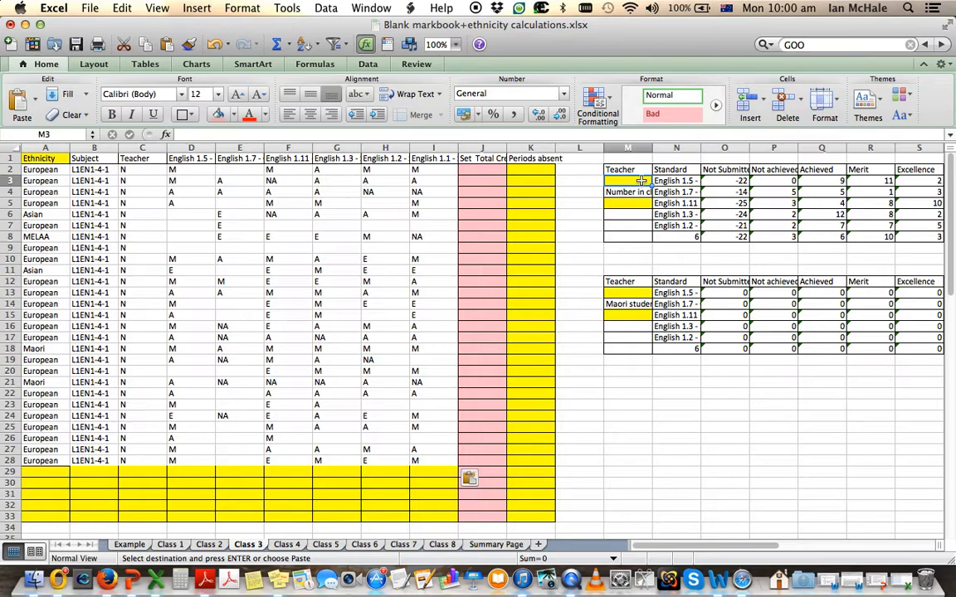
text(N)
key(Return)
click(632, 202)
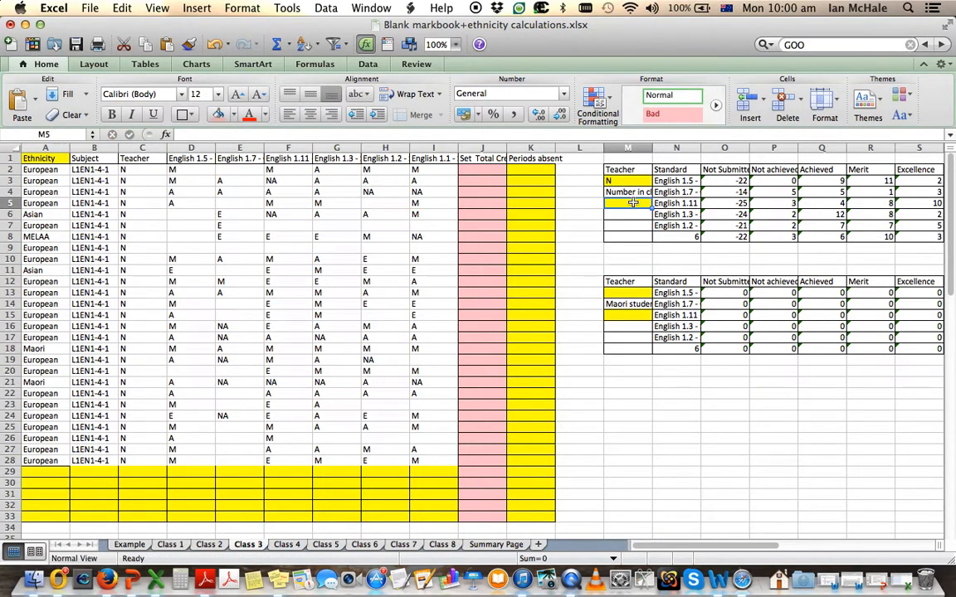
text(27)
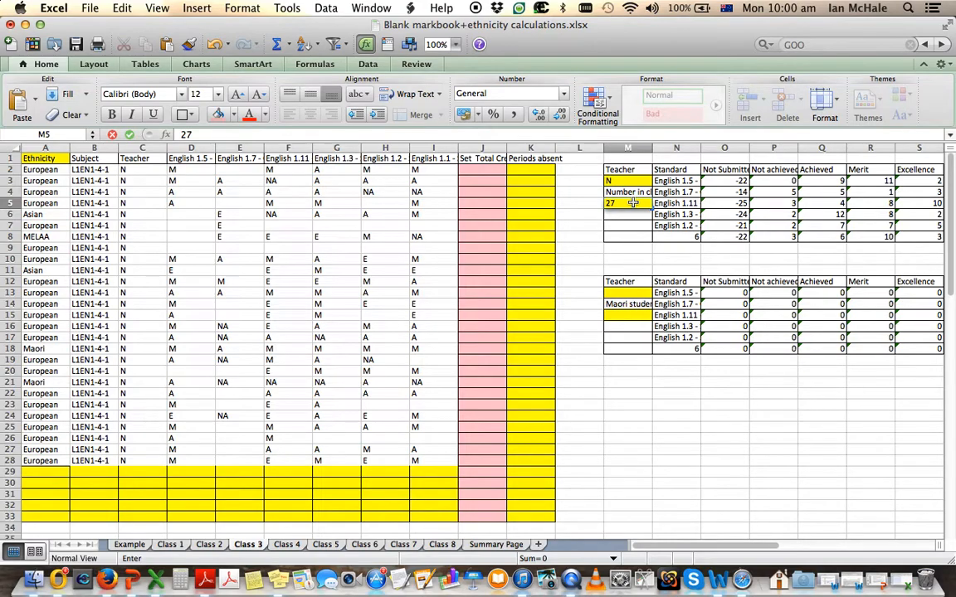
click(634, 293)
text(N)
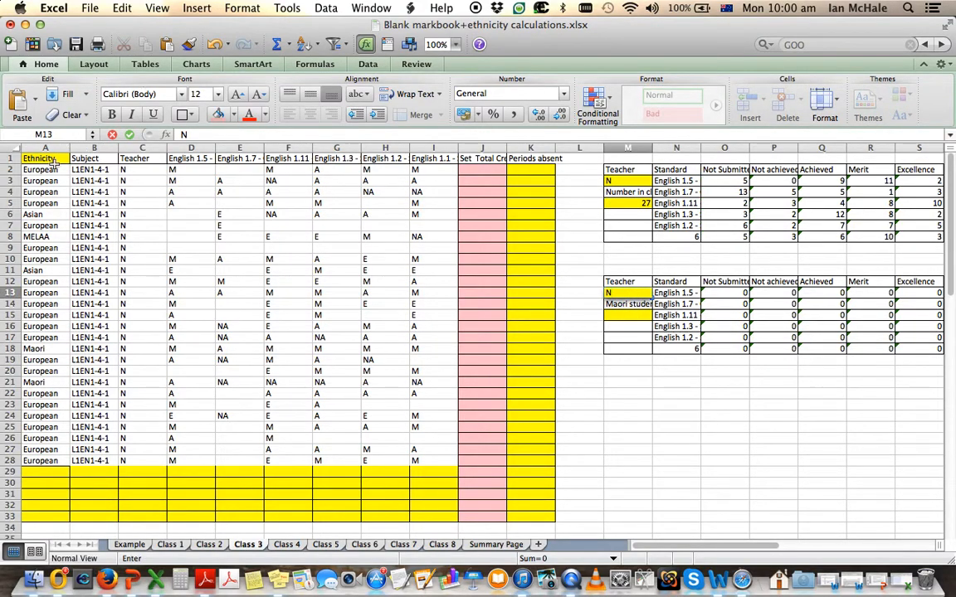
- Sort the Class 3 results in A2:I28 by ethnicity in ascending order
mouse_move(53, 172)
mouse_down()
mouse_move(429, 253)
mouse_move(430, 465)
mouse_up()
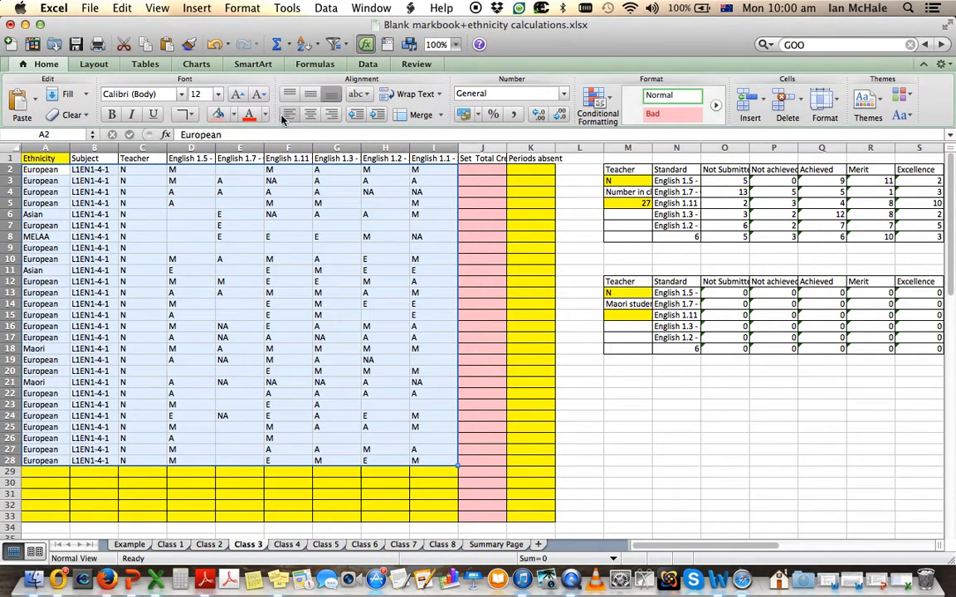
click(317, 47)
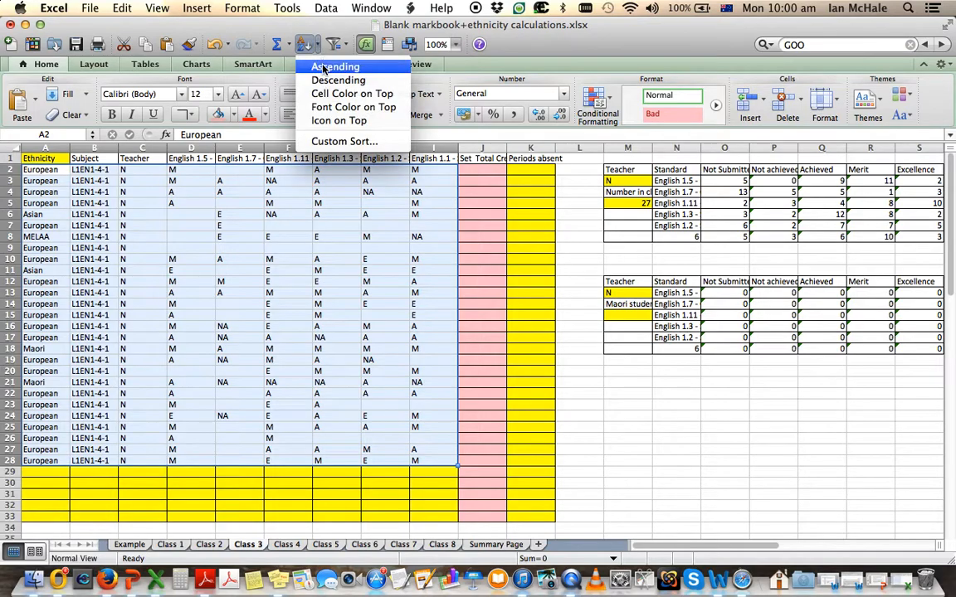
click(336, 67)
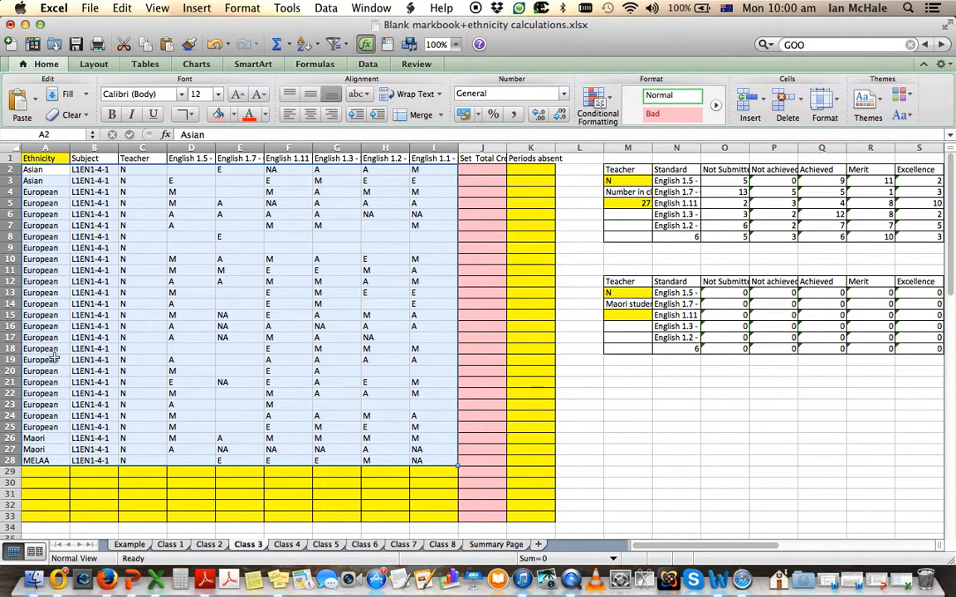
- Copy the Maori students' results from A26:I27 and paste them into the Class 3 Maori table at A41
drag(38, 438, 437, 445)
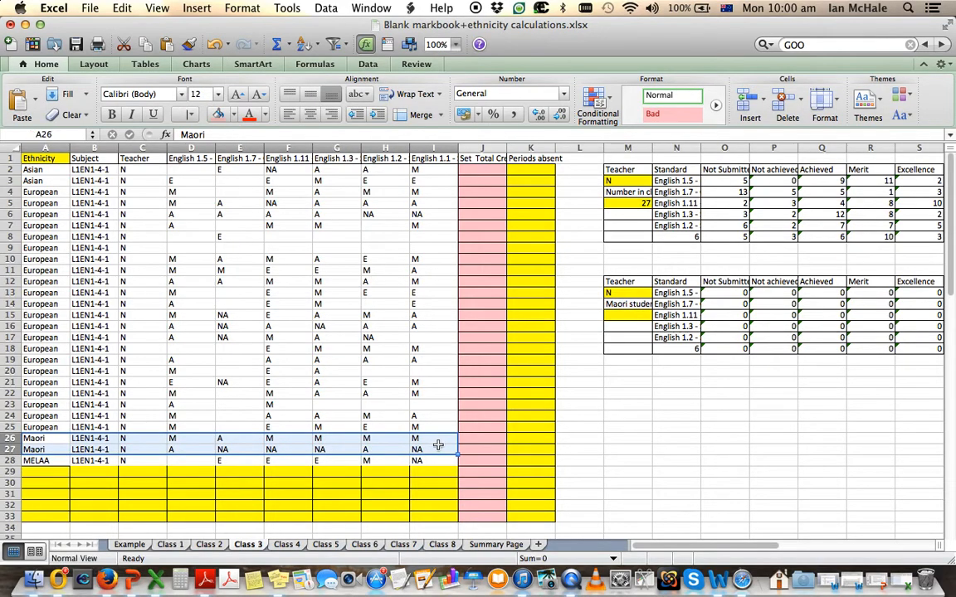
click(136, 9)
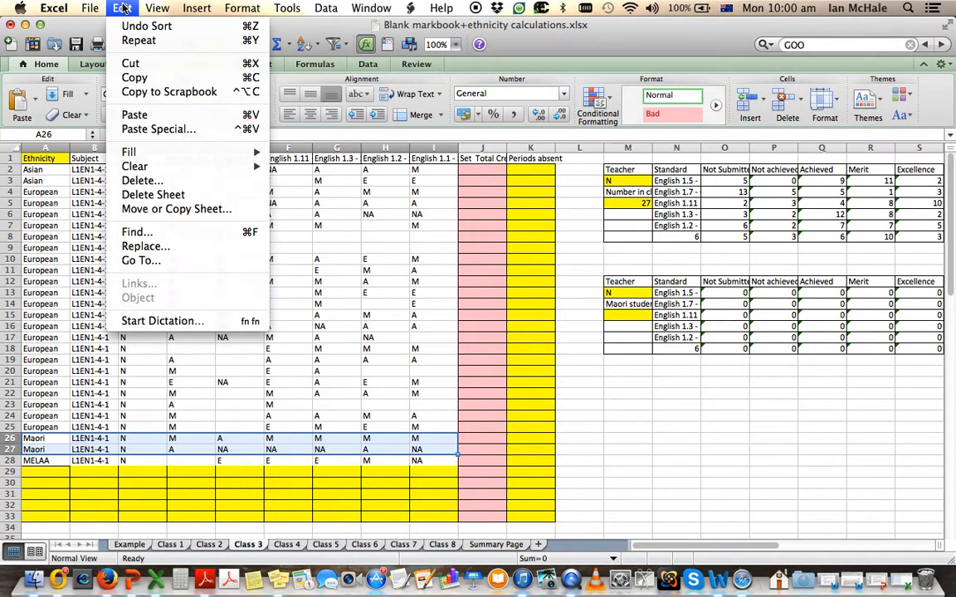
click(126, 78)
scroll(200, 518, down, 5)
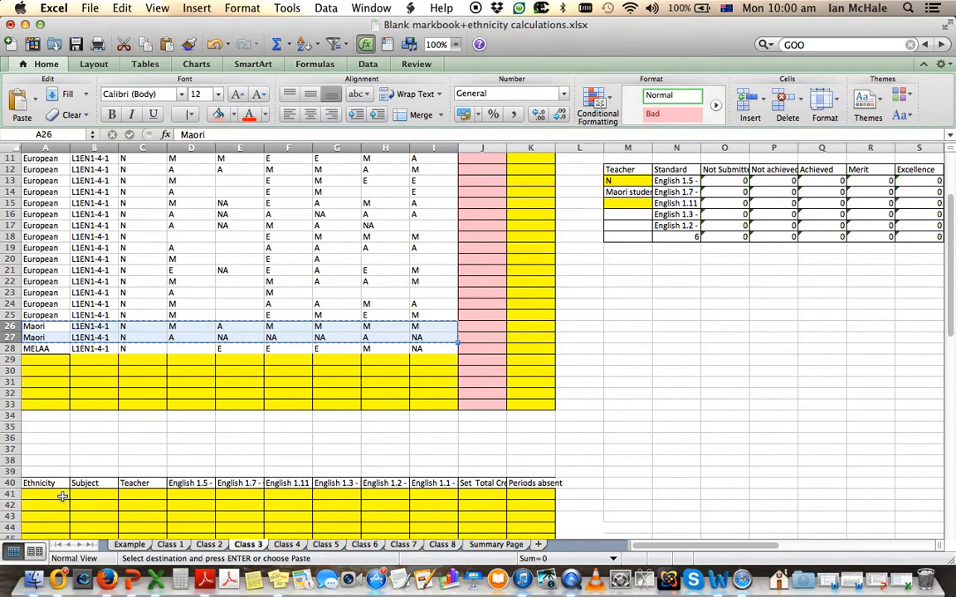
click(62, 497)
click(122, 8)
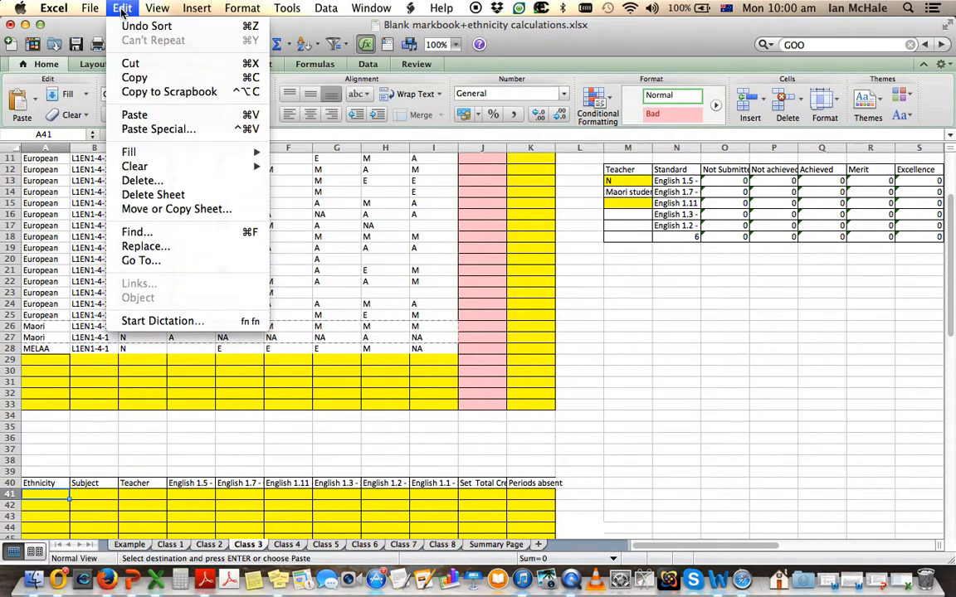
click(141, 116)
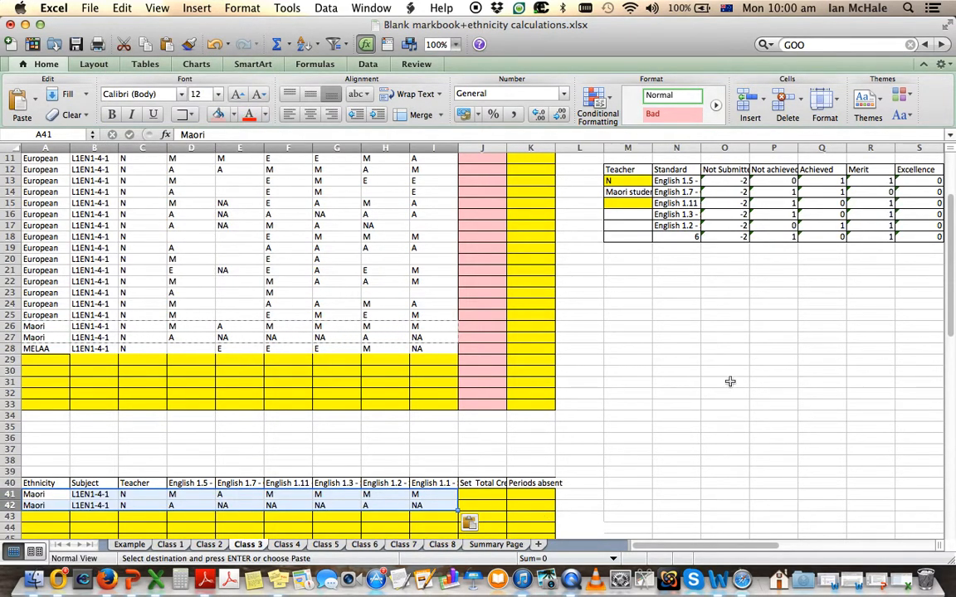
- Enter 2 Maori students in M15 of the Class 3 Maori summary and review the pass rates and differences
click(632, 202)
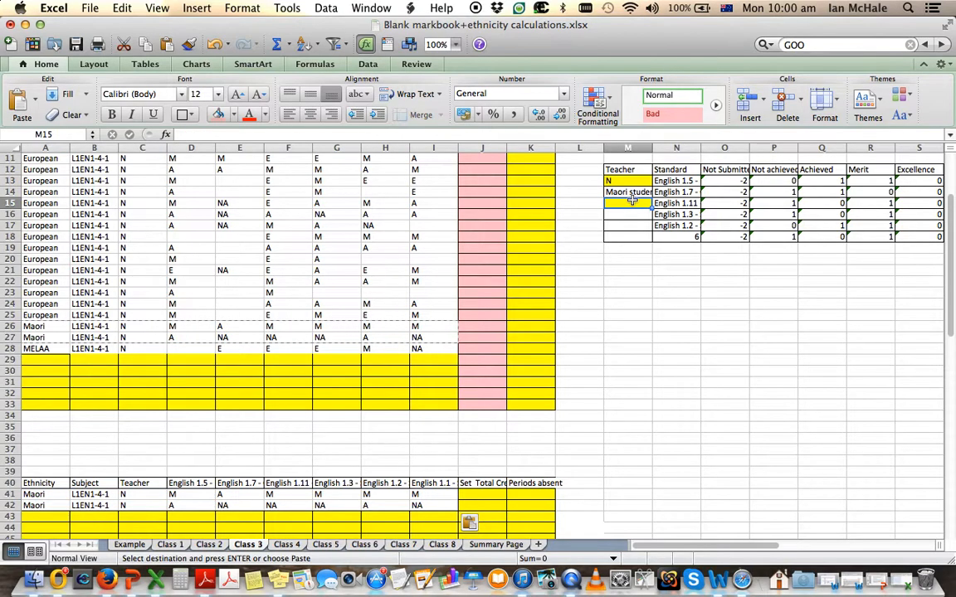
text(2)
key(Return)
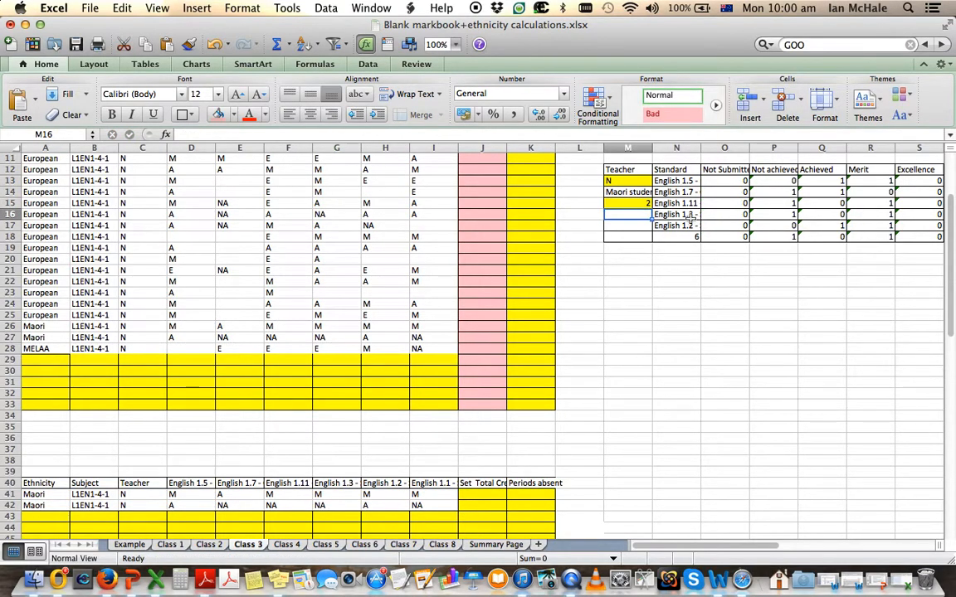
scroll(690, 218, right, 5)
scroll(689, 218, up, 5)
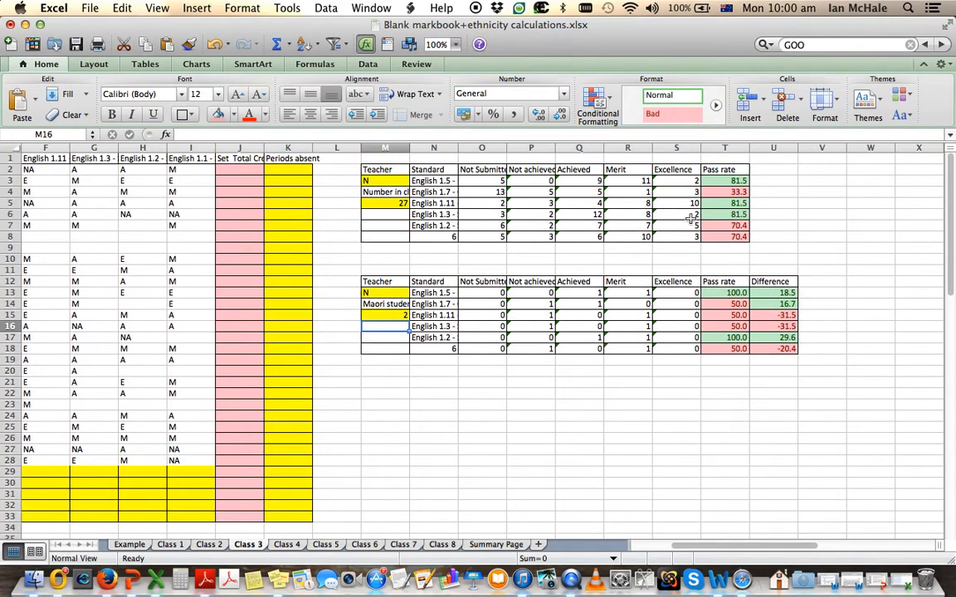
scroll(689, 218, left, 5)
scroll(690, 219, down, 6)
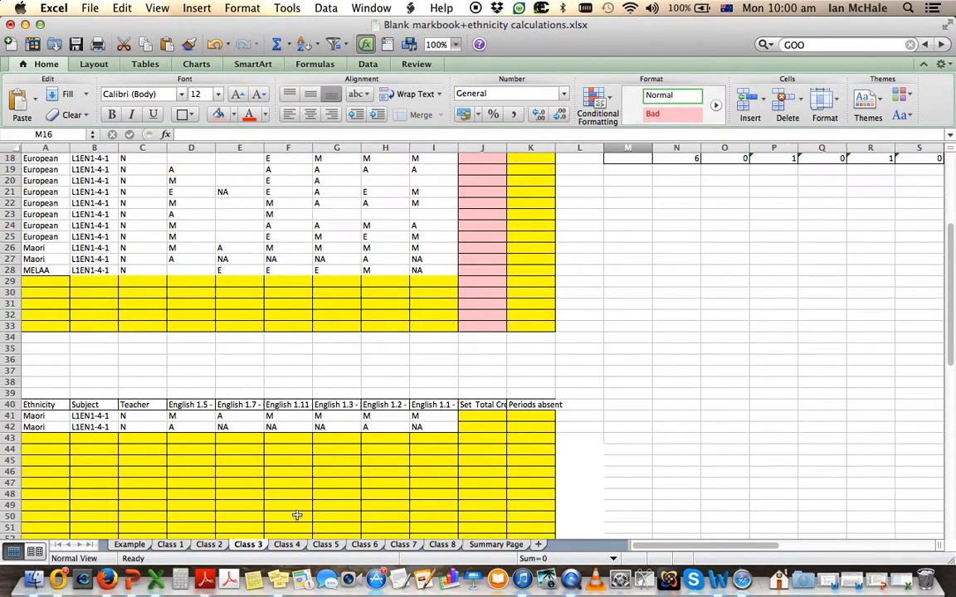
- Open the Class 4 sheet and copy teacher S's results in A80:I100 of EngL12014.csv
click(287, 544)
click(903, 581)
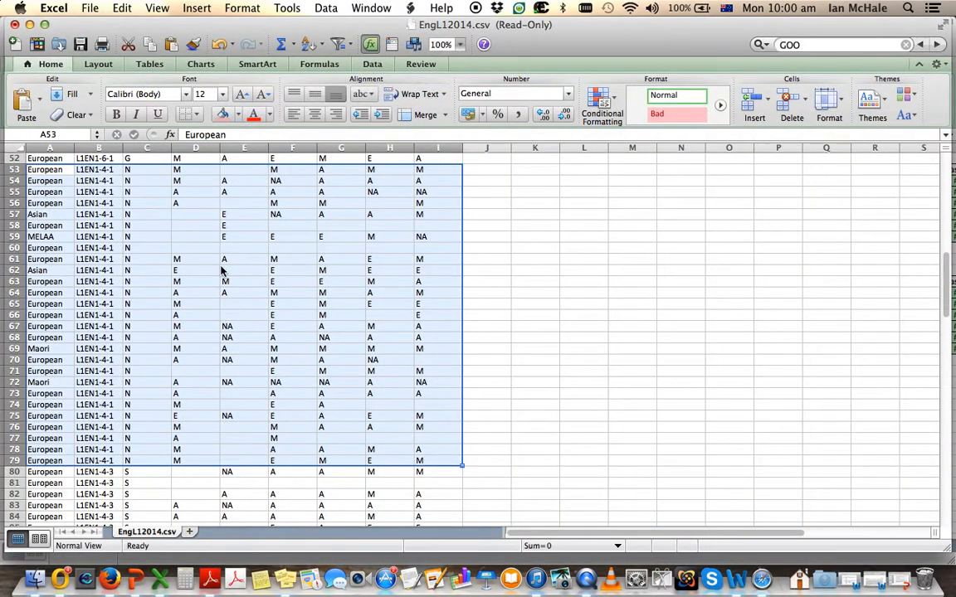
scroll(222, 269, down, 6)
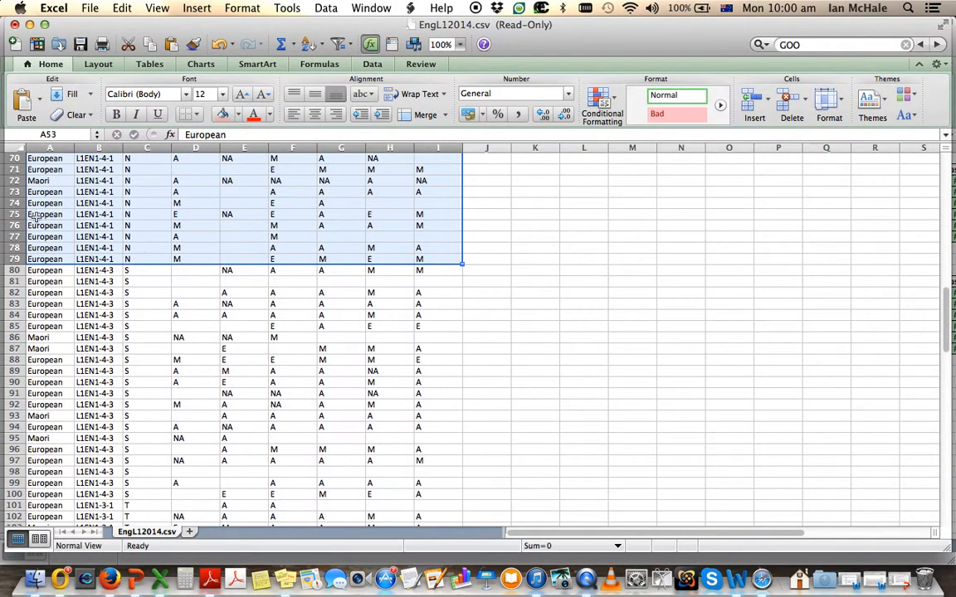
drag(51, 272, 445, 427)
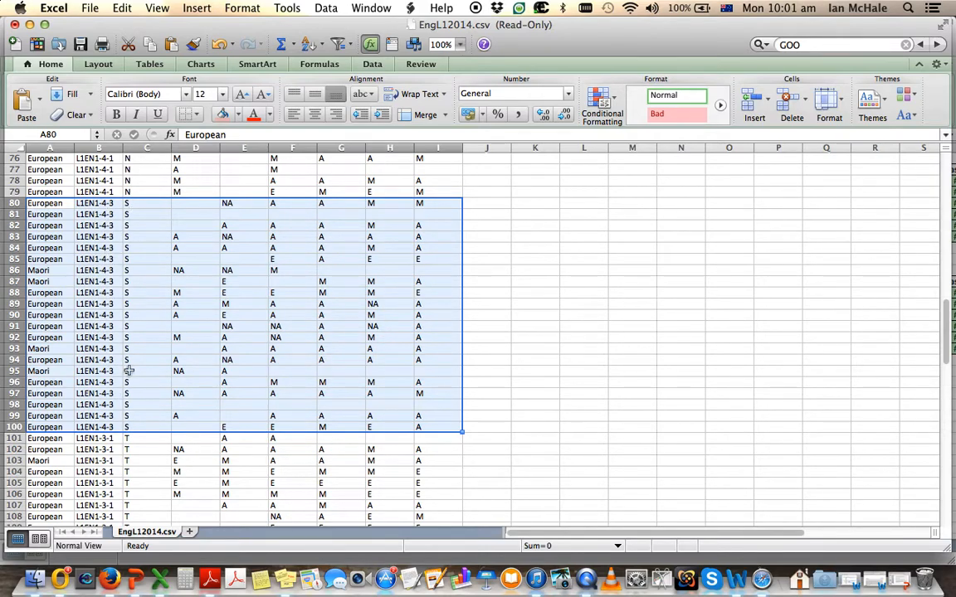
click(123, 10)
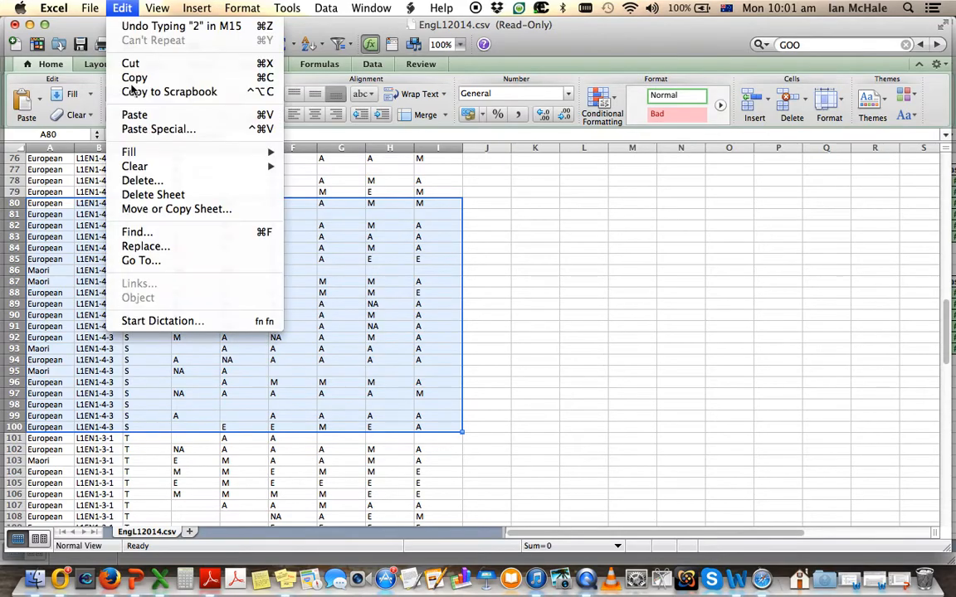
click(133, 78)
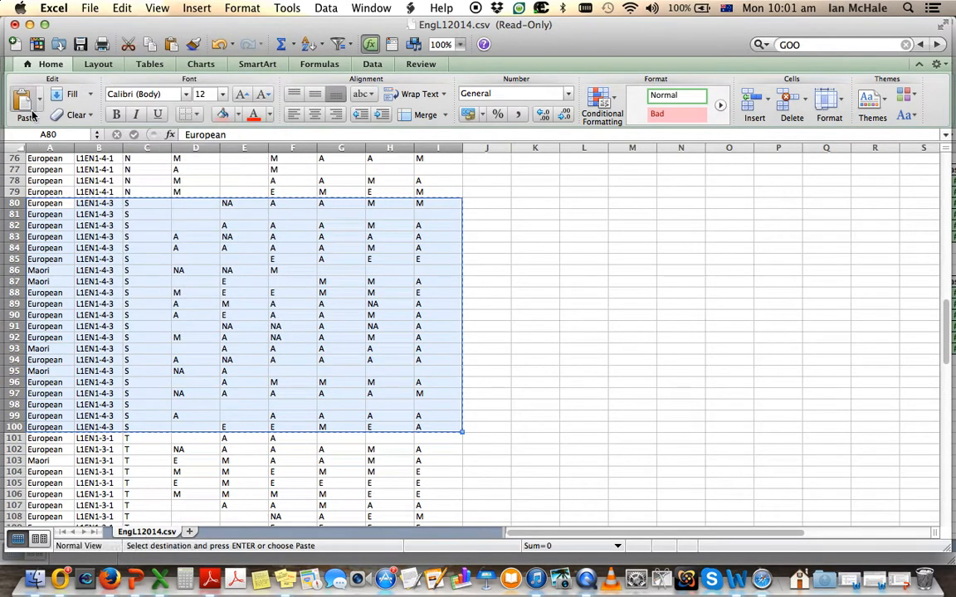
- Paste the copied results at A2 of the Class 4 sheet and sort them by ethnicity in ascending order
click(29, 25)
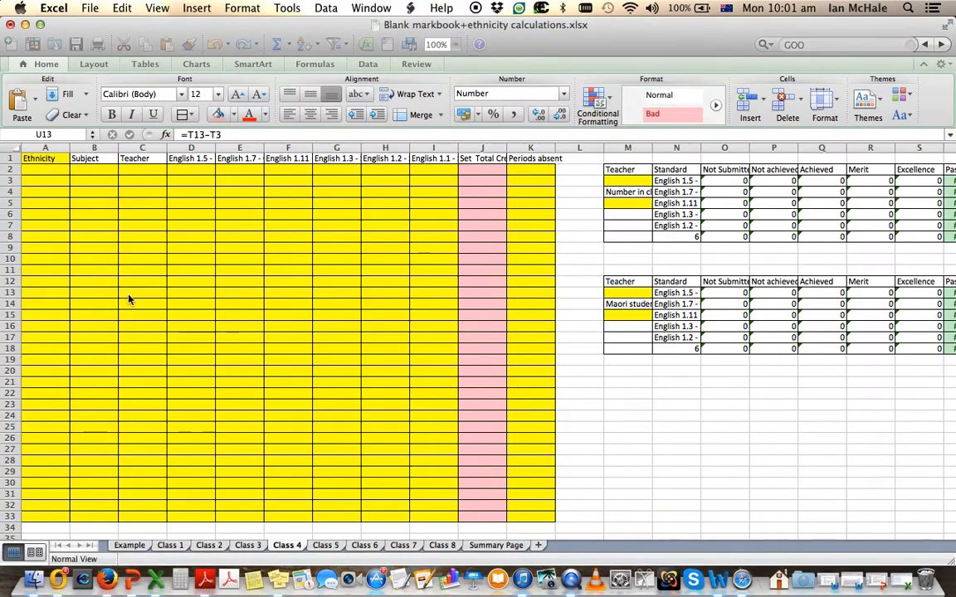
click(43, 169)
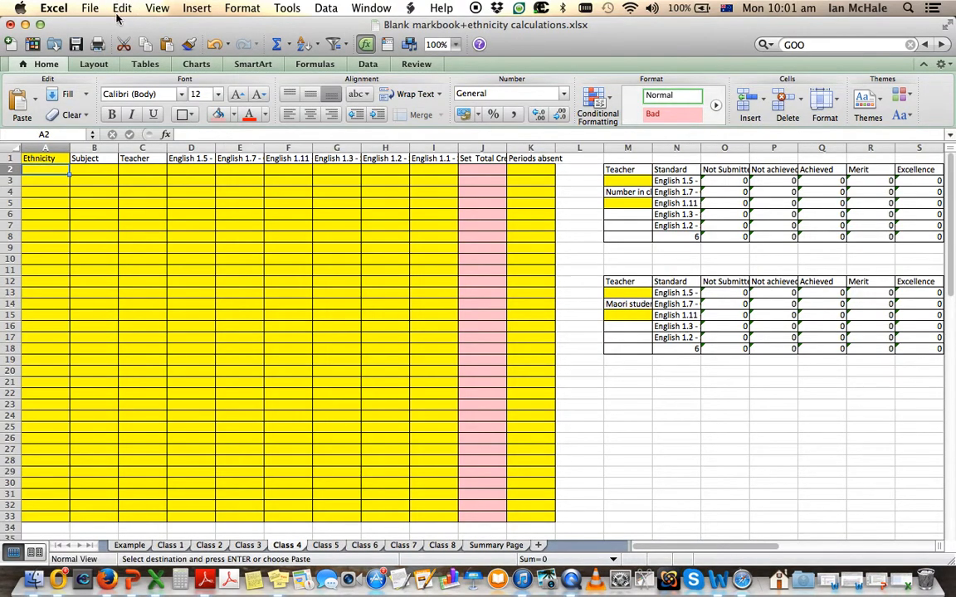
click(122, 8)
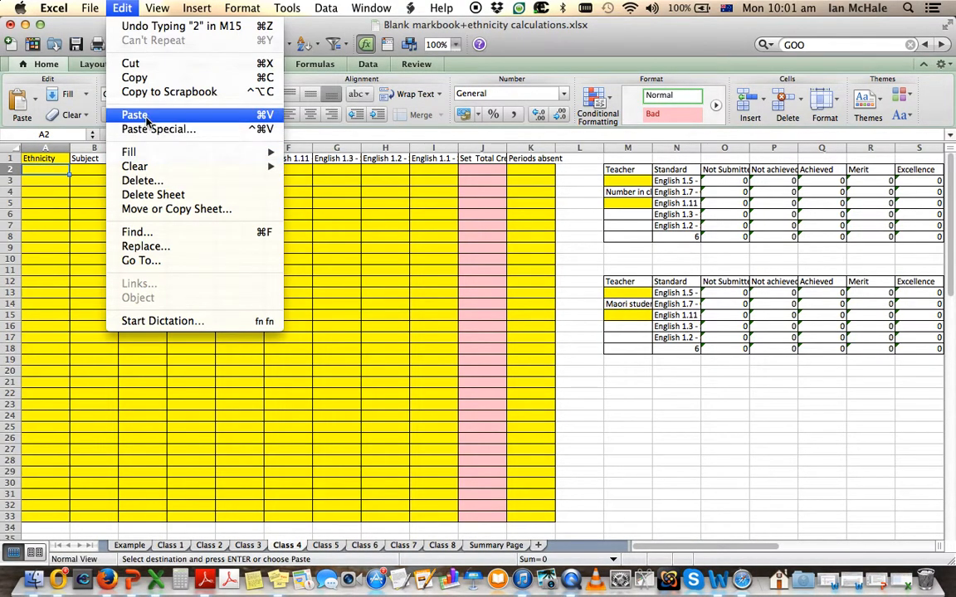
click(134, 115)
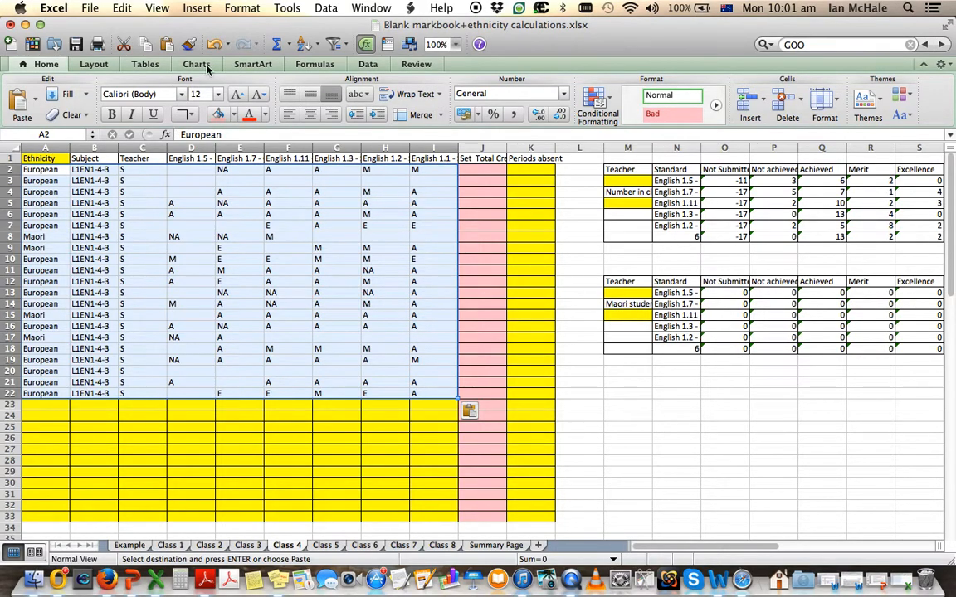
click(304, 44)
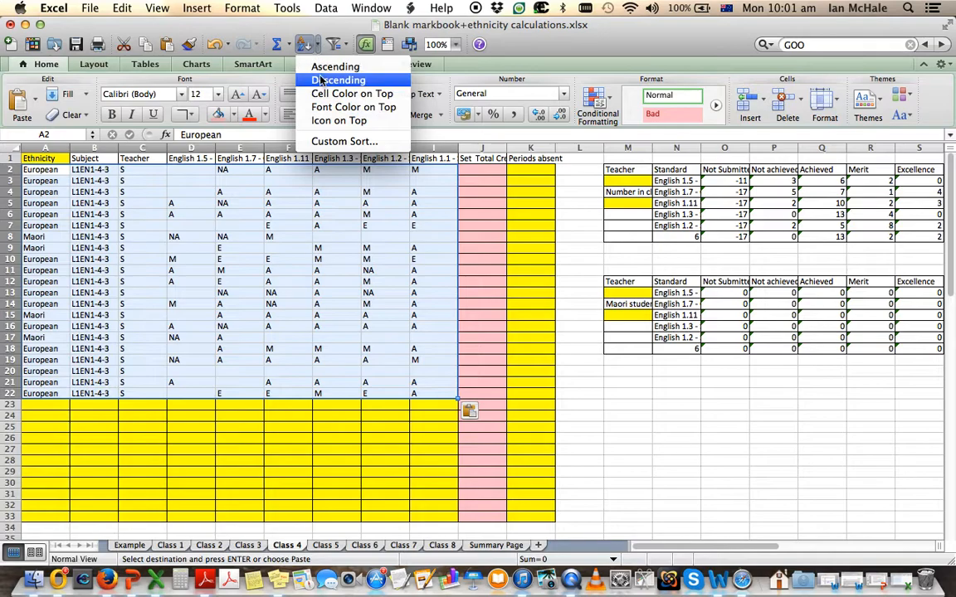
click(320, 70)
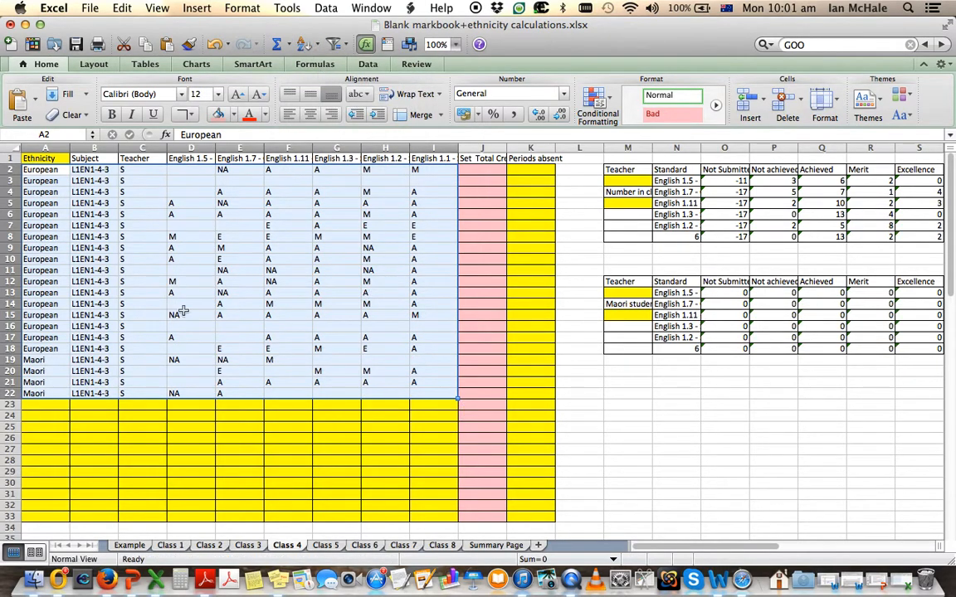
- Copy the Maori students' results from A19:I22 and paste them into the Class 4 Maori table at A41
drag(37, 360, 421, 392)
click(122, 7)
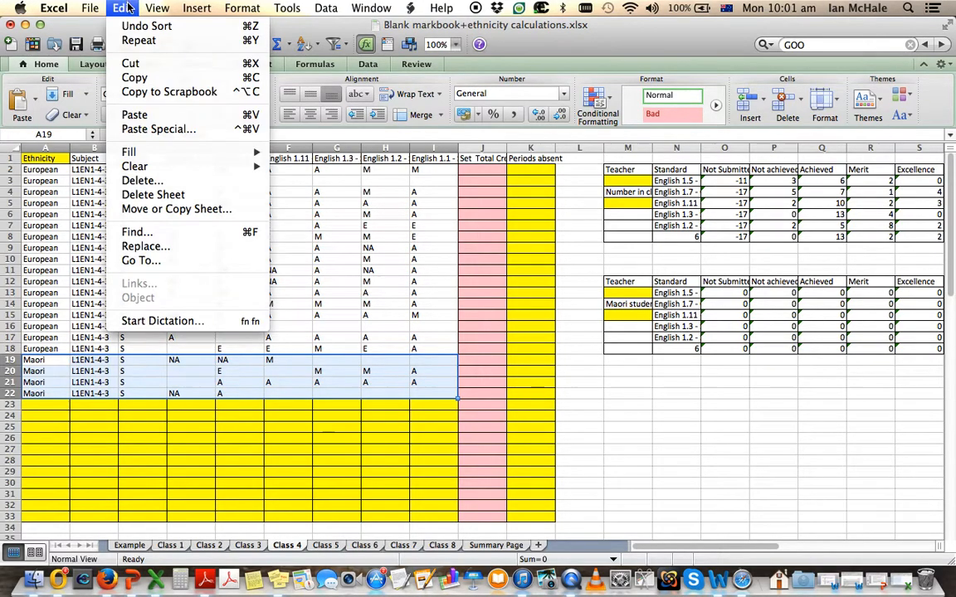
click(137, 77)
scroll(142, 247, down, 3)
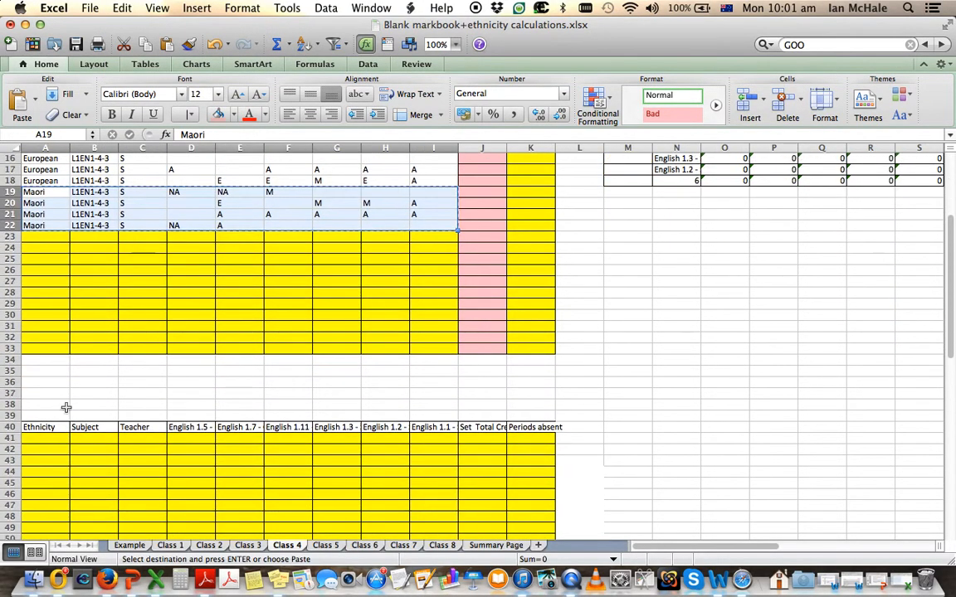
click(47, 437)
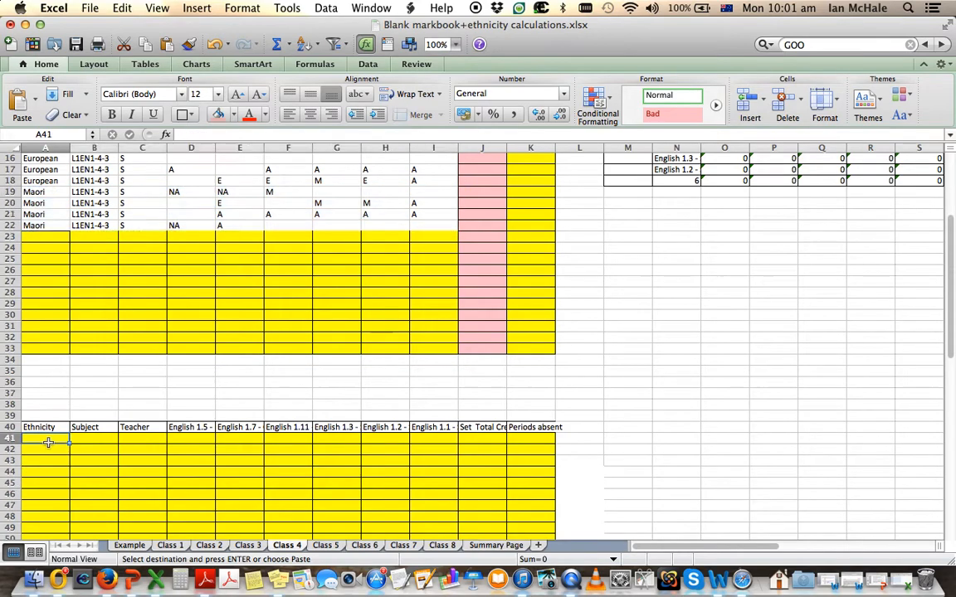
click(123, 7)
click(154, 116)
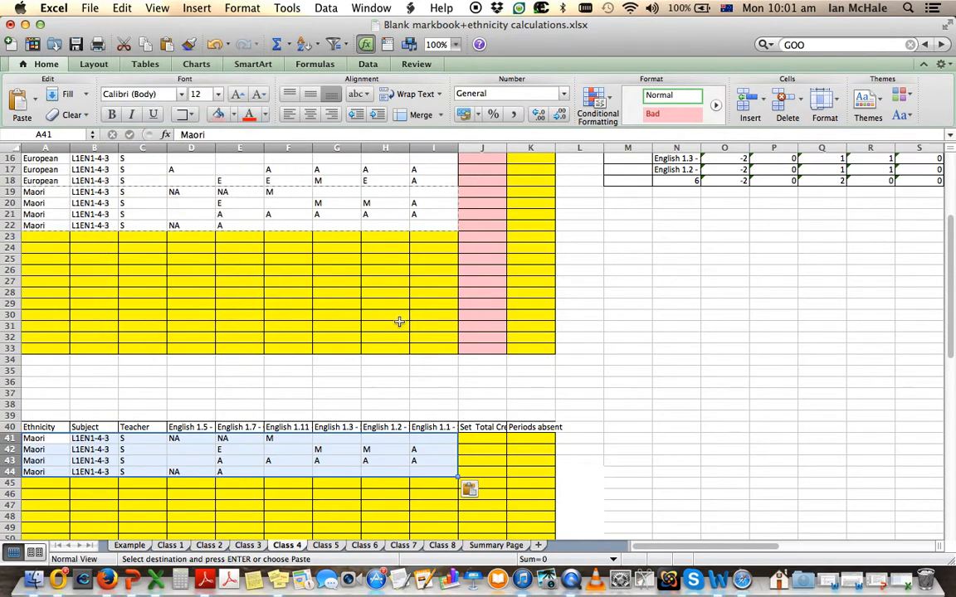
- Enter 4 Maori students in M15 and teacher S in M13 of the Class 4 Maori summary
scroll(663, 197, up, 4)
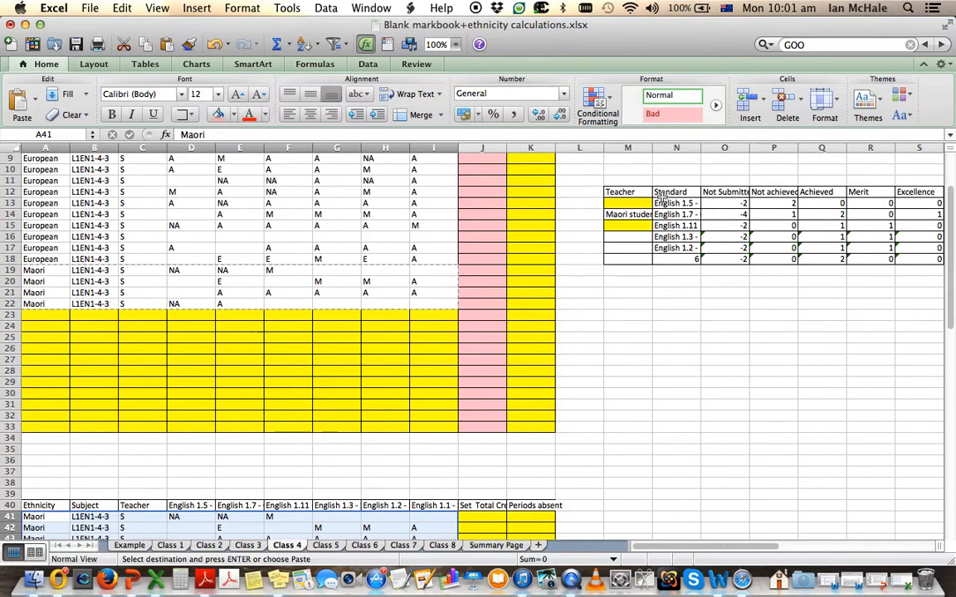
click(631, 224)
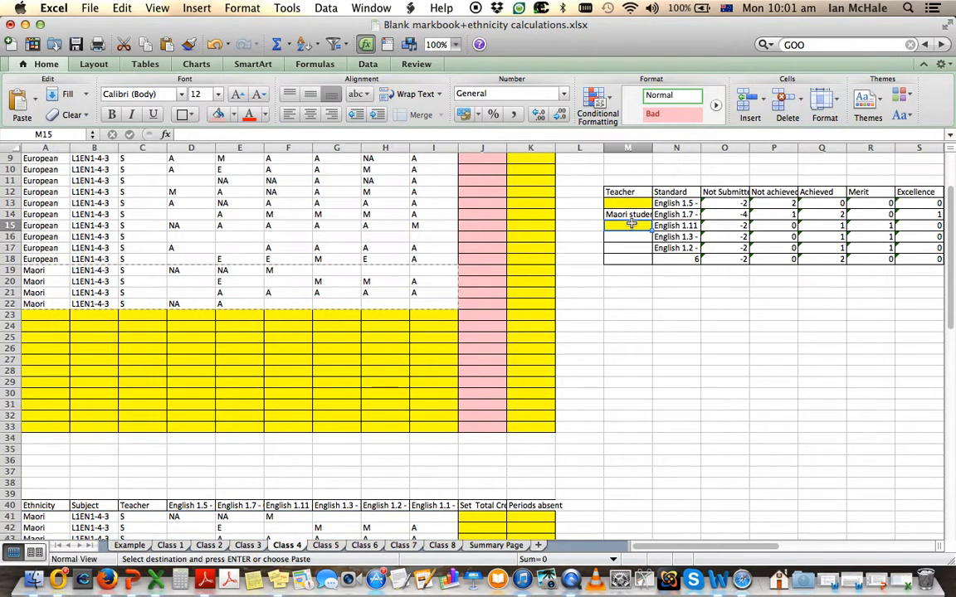
text(4)
click(636, 206)
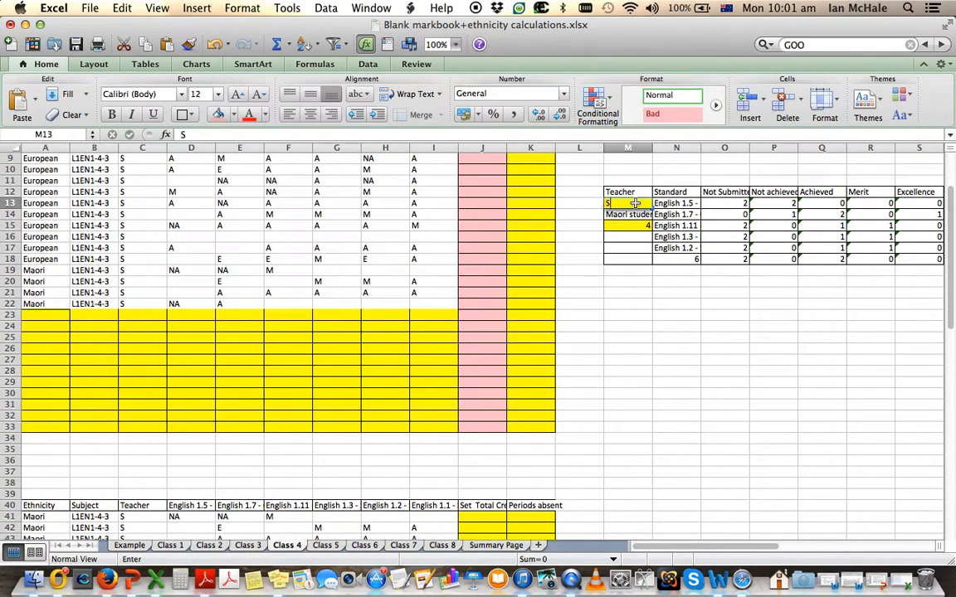
text(S)
- Enter a class size of 21 in M5 and teacher S in M3 of Class 4, and review the pass rates and differences
scroll(640, 183, up, 4)
click(638, 206)
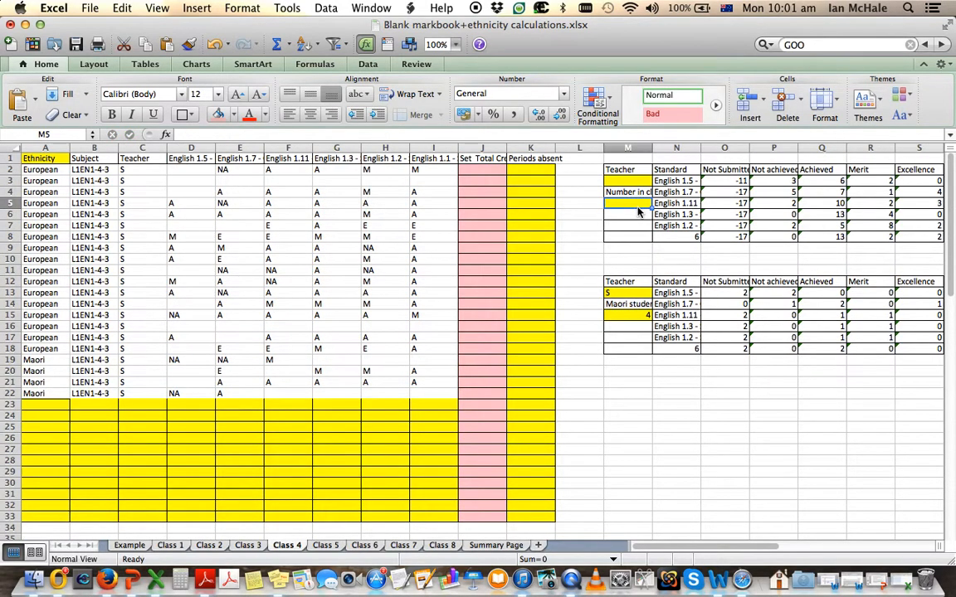
text(21)
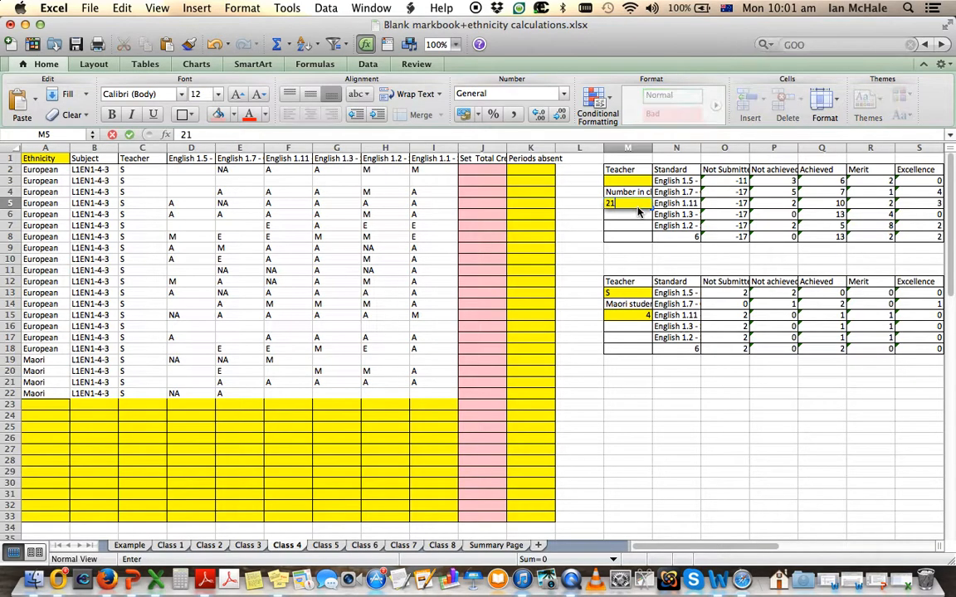
click(639, 183)
text(S)
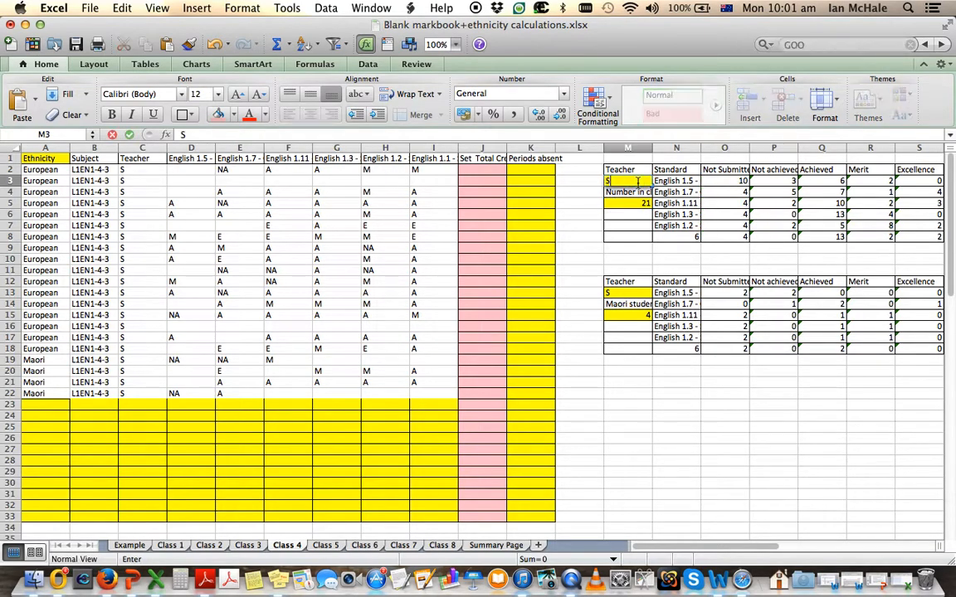
key(Return)
scroll(635, 187, right, 6)
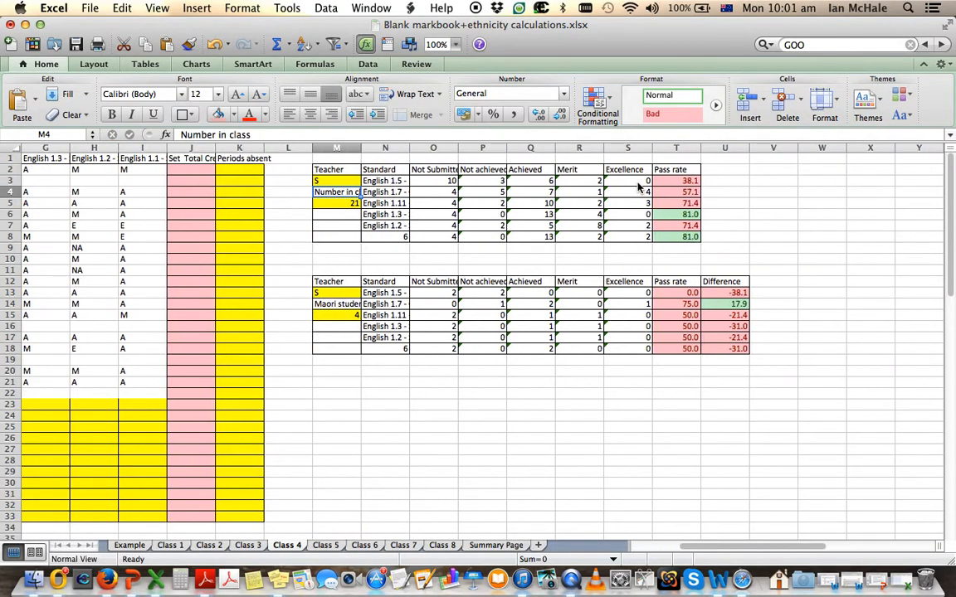
scroll(639, 188, left, 6)
scroll(639, 187, down, 5)
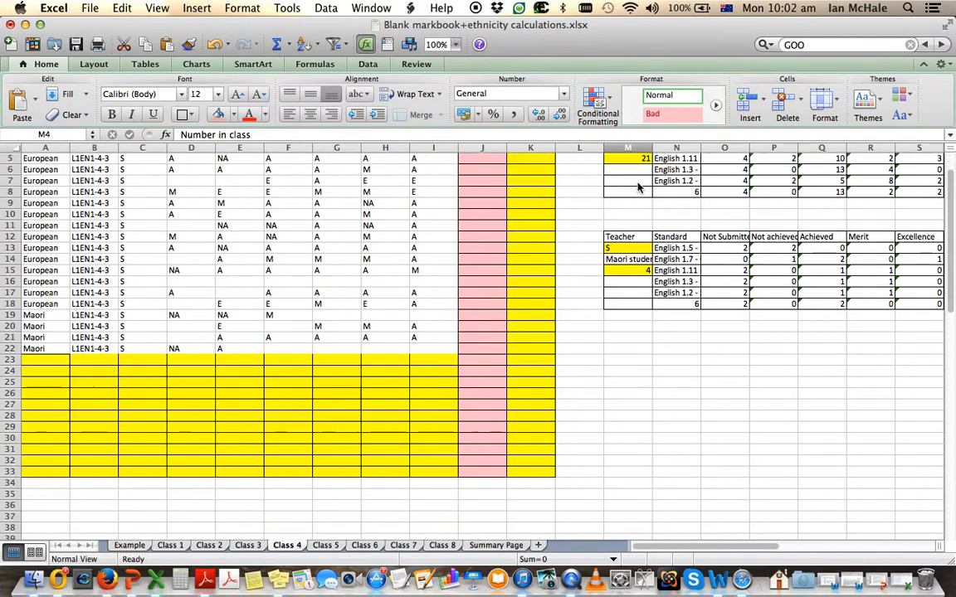
scroll(638, 188, down, 6)
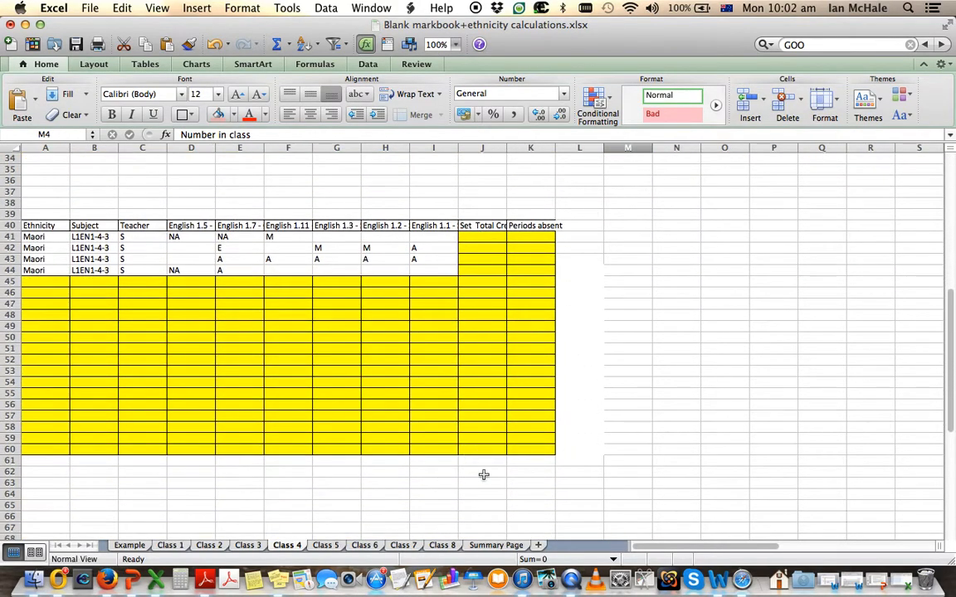
- Open the Class 5 sheet and copy teacher T's results in A101:I131 of EngL12014.csv
click(327, 546)
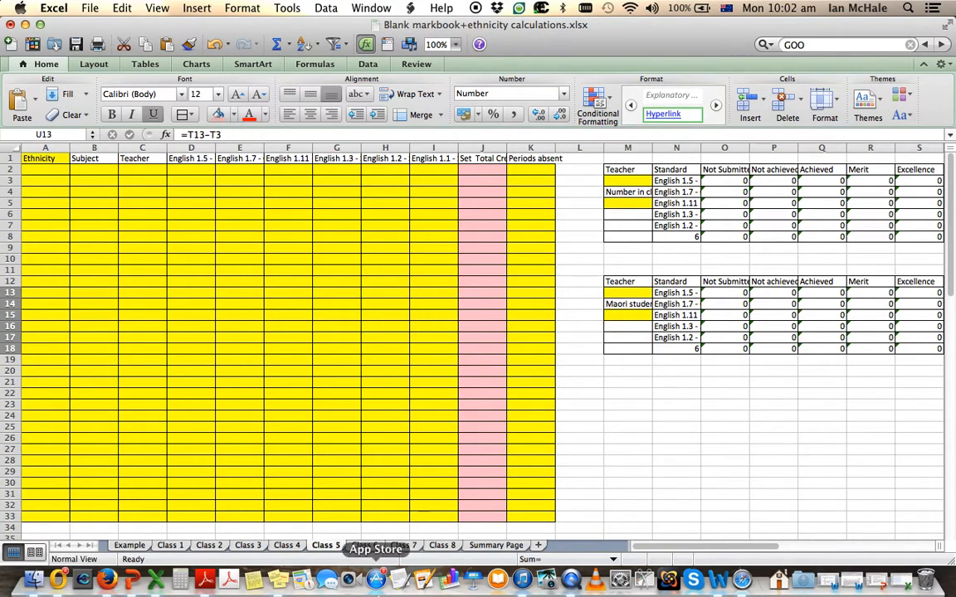
click(907, 587)
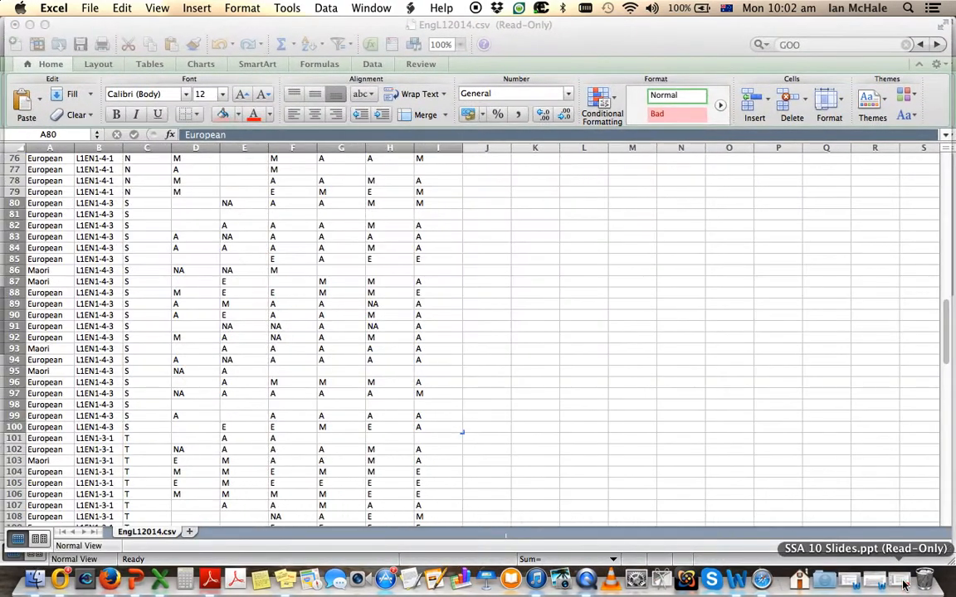
scroll(223, 371, down, 5)
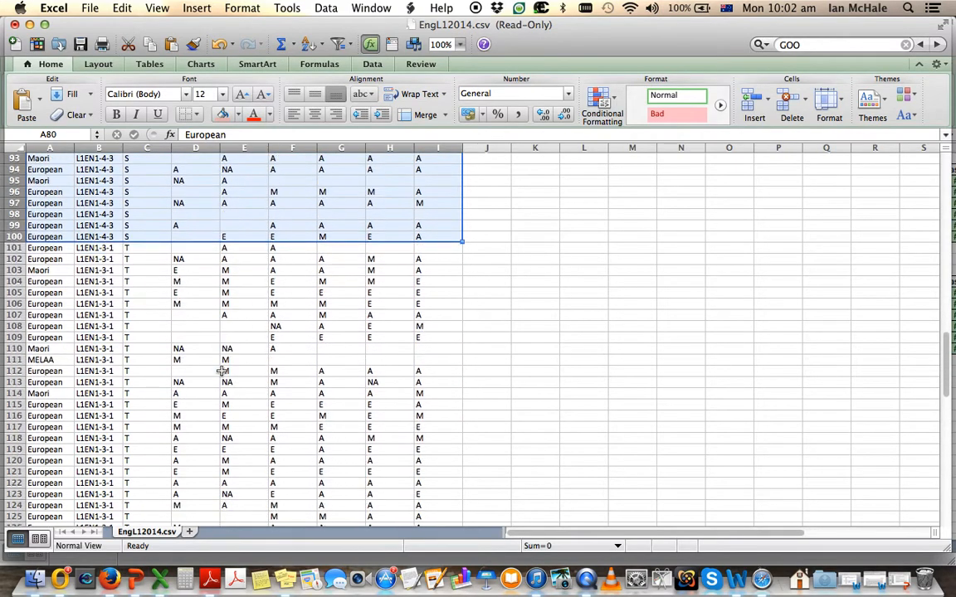
scroll(163, 405, down, 2)
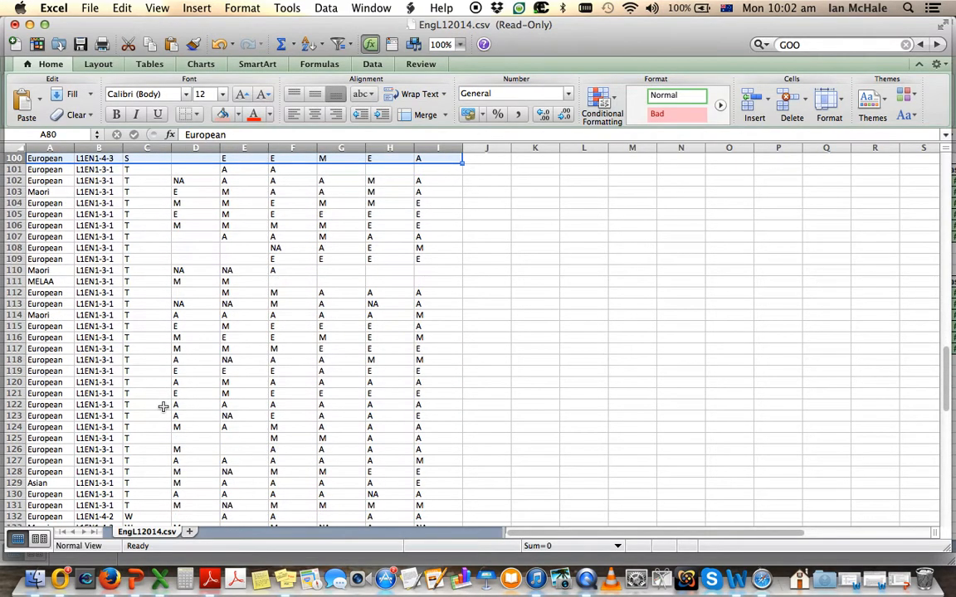
drag(48, 166, 435, 502)
click(121, 8)
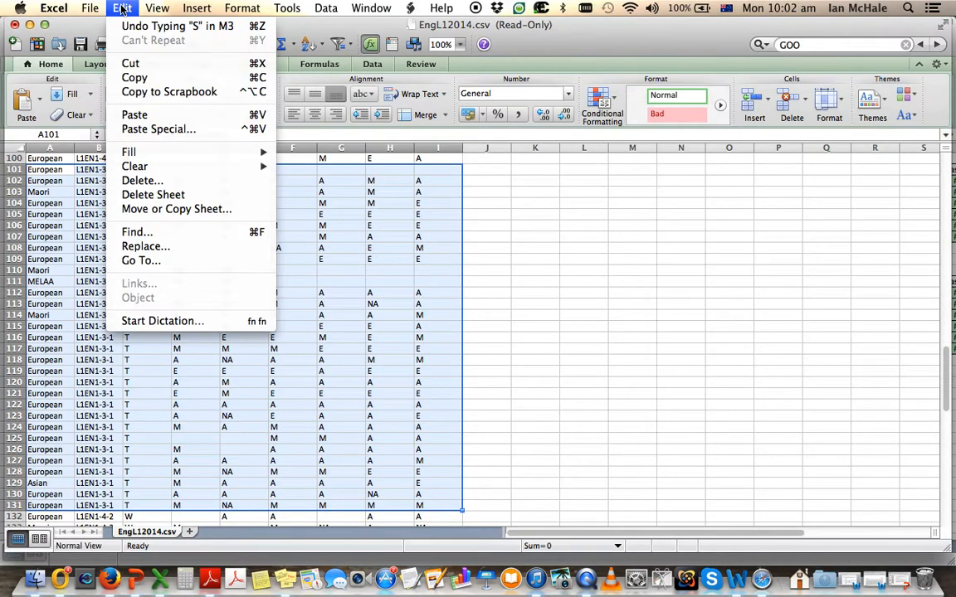
click(137, 83)
- Paste the copied results at A2 of the Class 5 sheet and sort them by ethnicity in ascending order
key(super+grave)
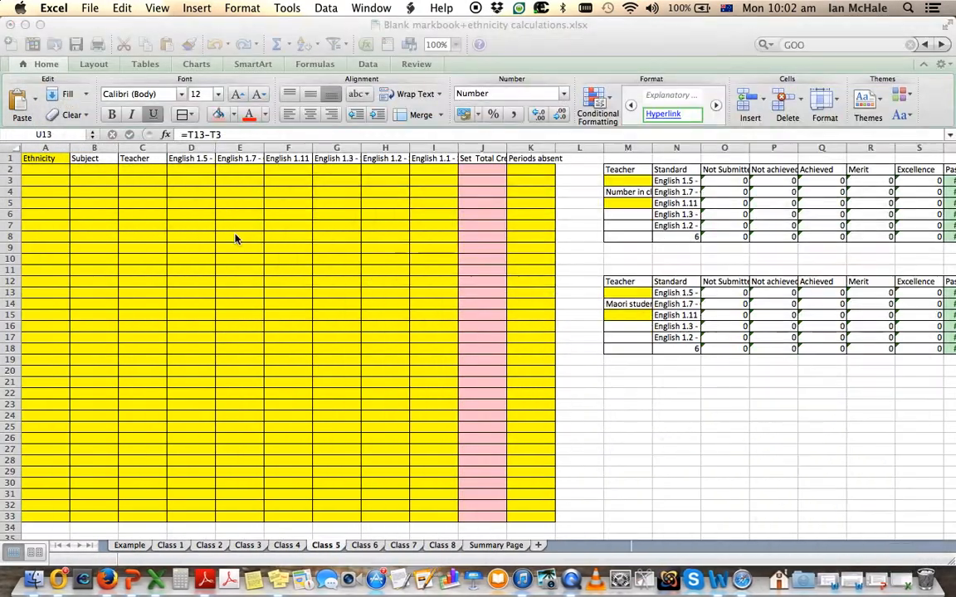
click(51, 178)
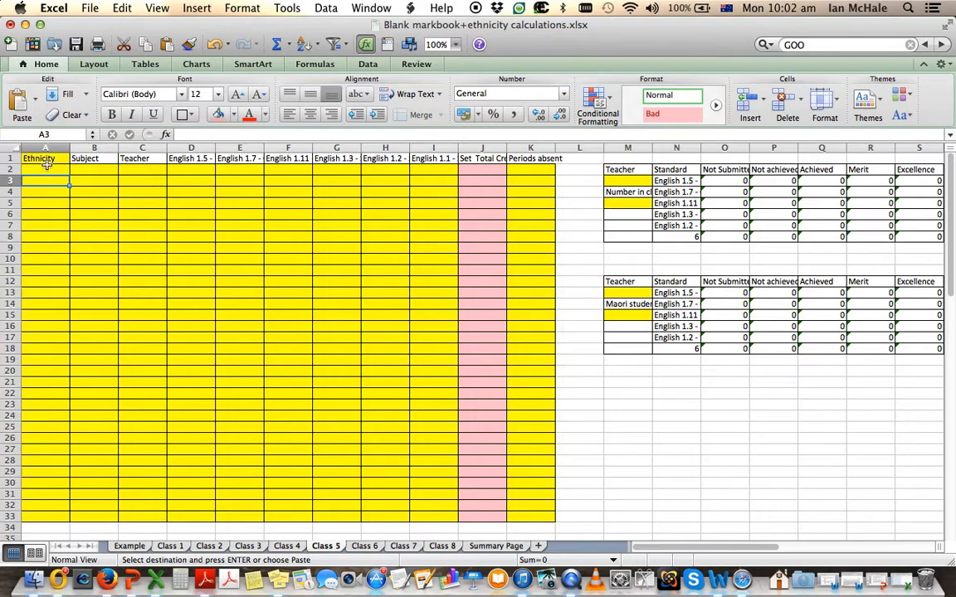
click(48, 169)
click(122, 8)
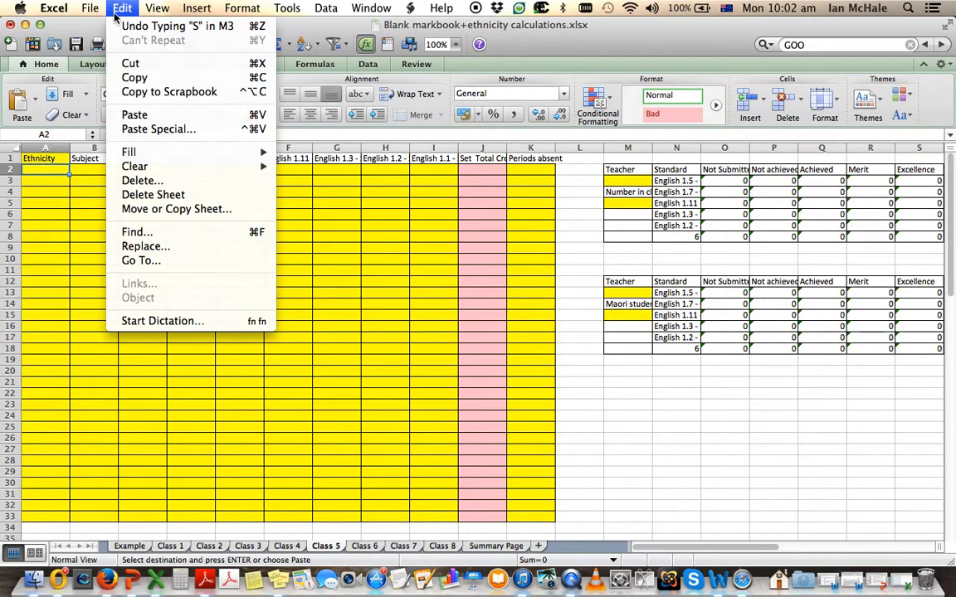
click(139, 115)
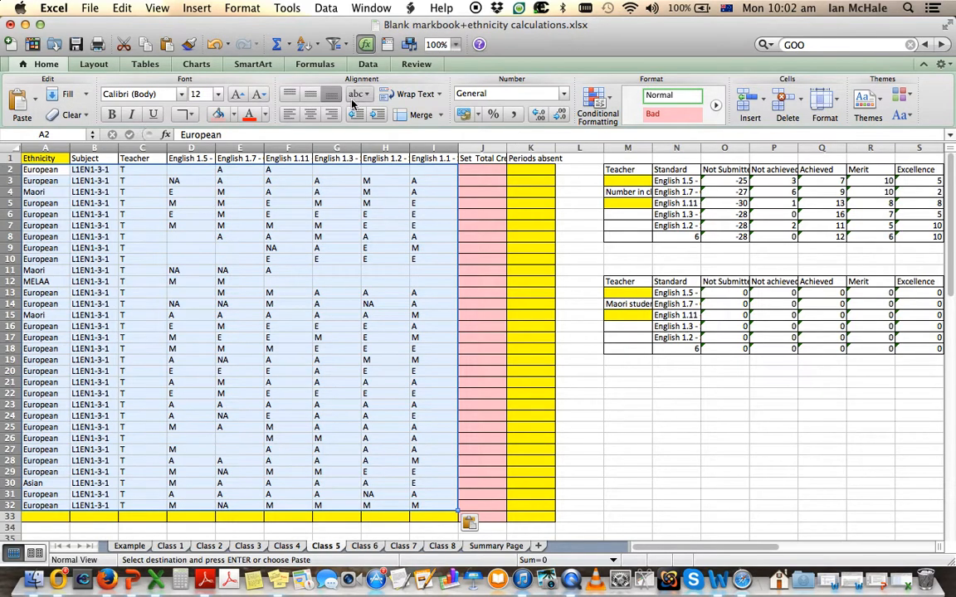
click(318, 47)
click(290, 68)
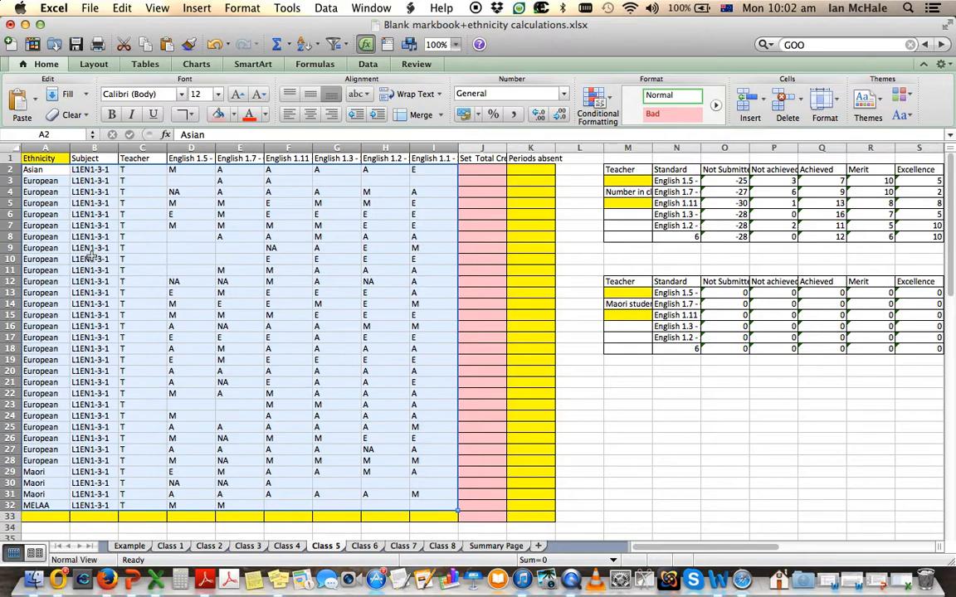
- Copy the Maori rows A29:I31 of the Class 5 sheet into the Maori table starting at A41
drag(37, 471, 427, 490)
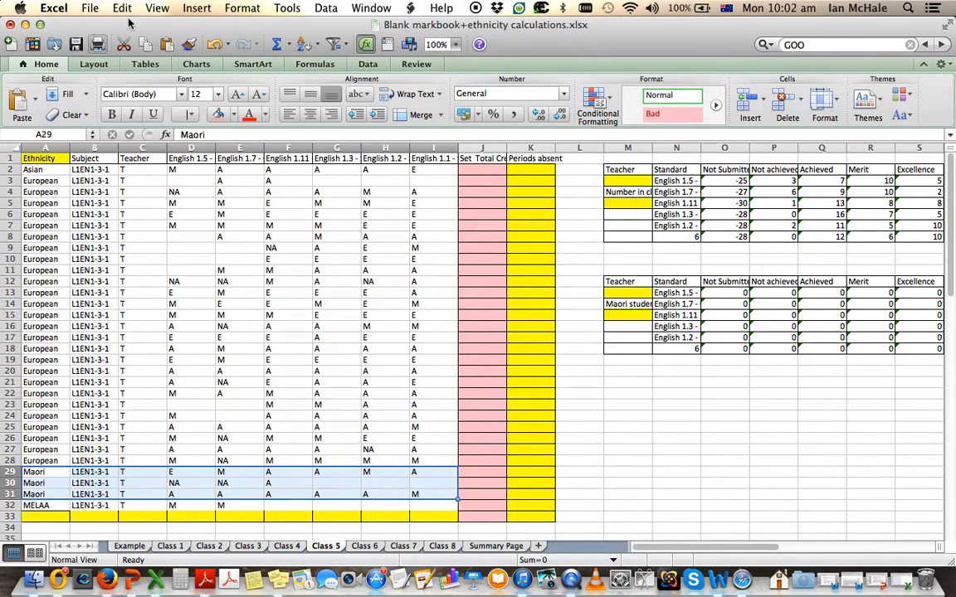
click(122, 8)
click(133, 78)
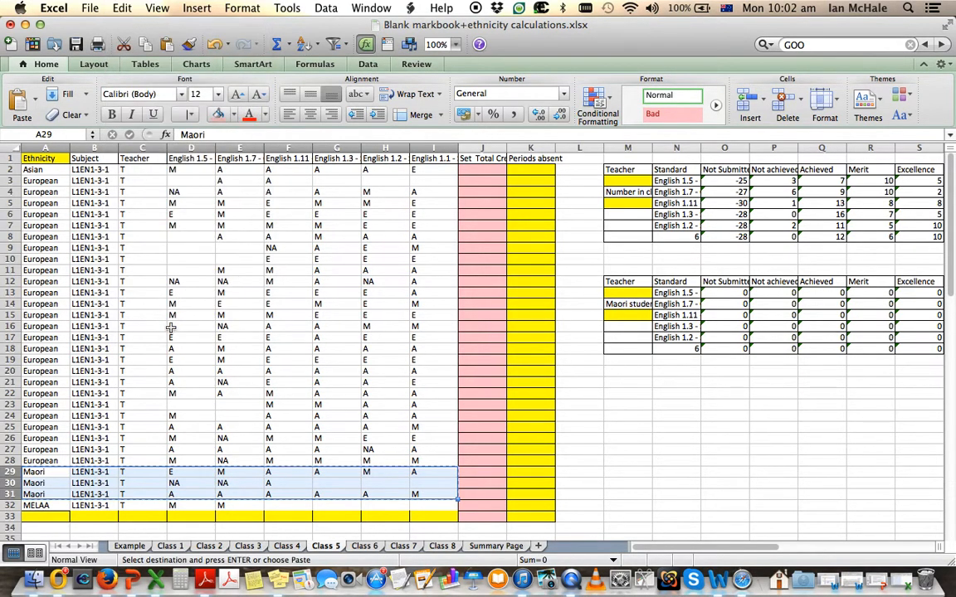
scroll(38, 464, down, 5)
click(37, 484)
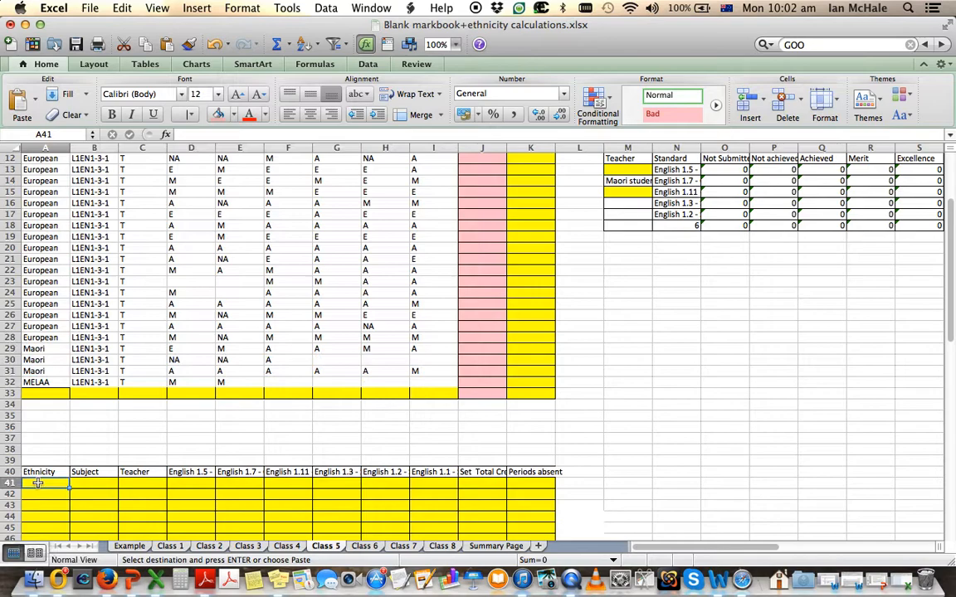
click(122, 8)
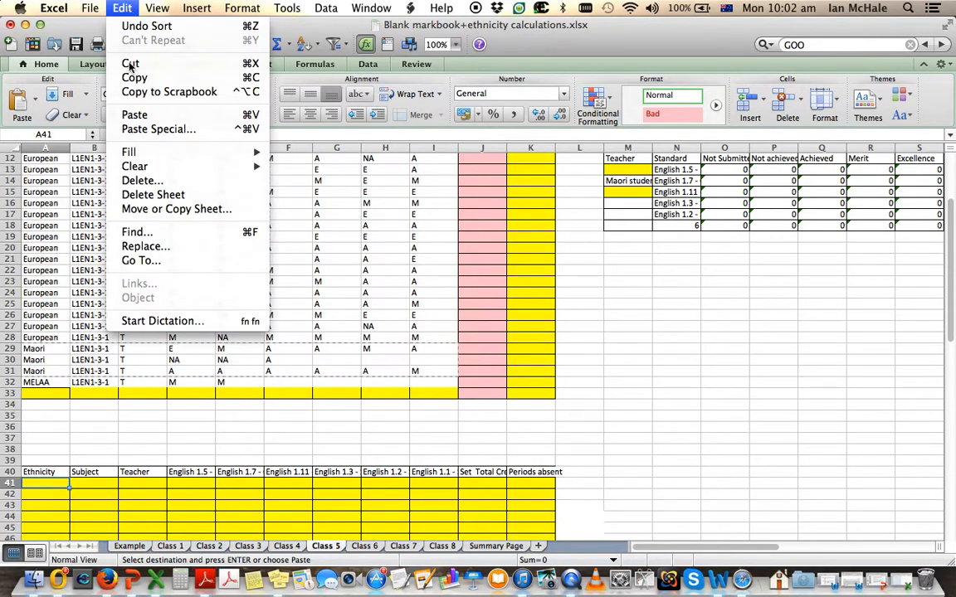
click(125, 108)
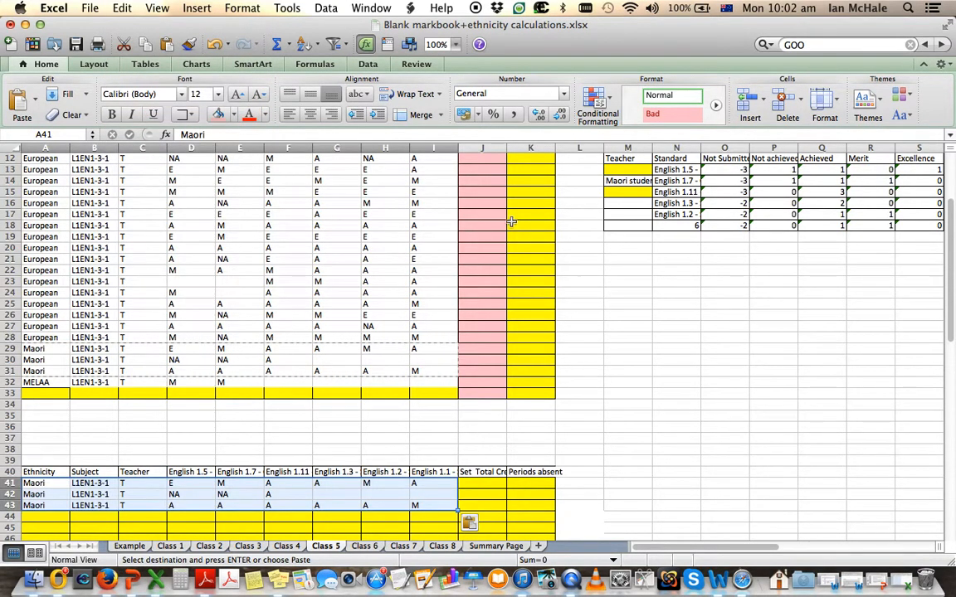
- Enter 3 Maori students in M15 and teacher T in M13 of the Class 5 Maori summary
click(635, 192)
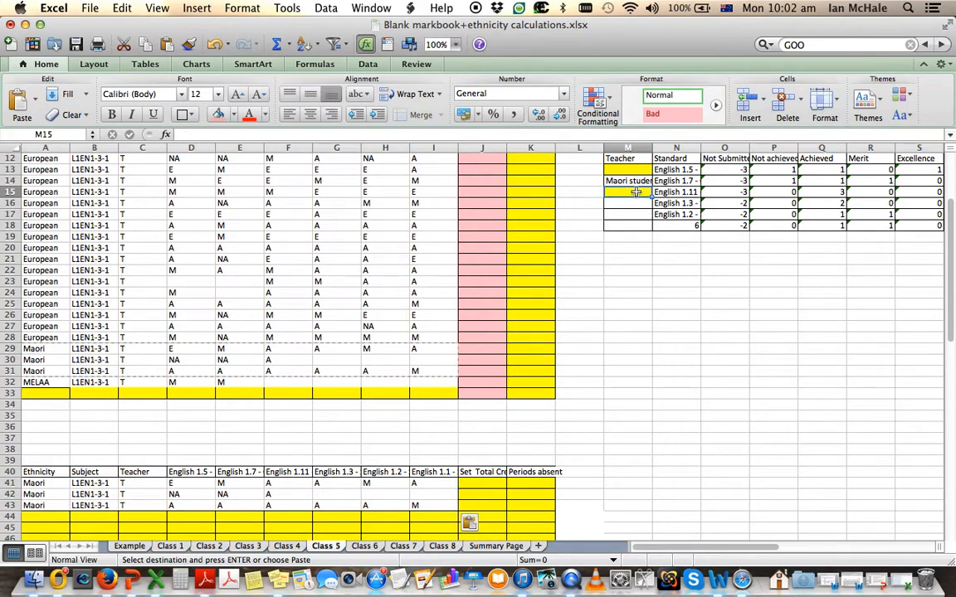
text(3)
click(636, 171)
text(T)
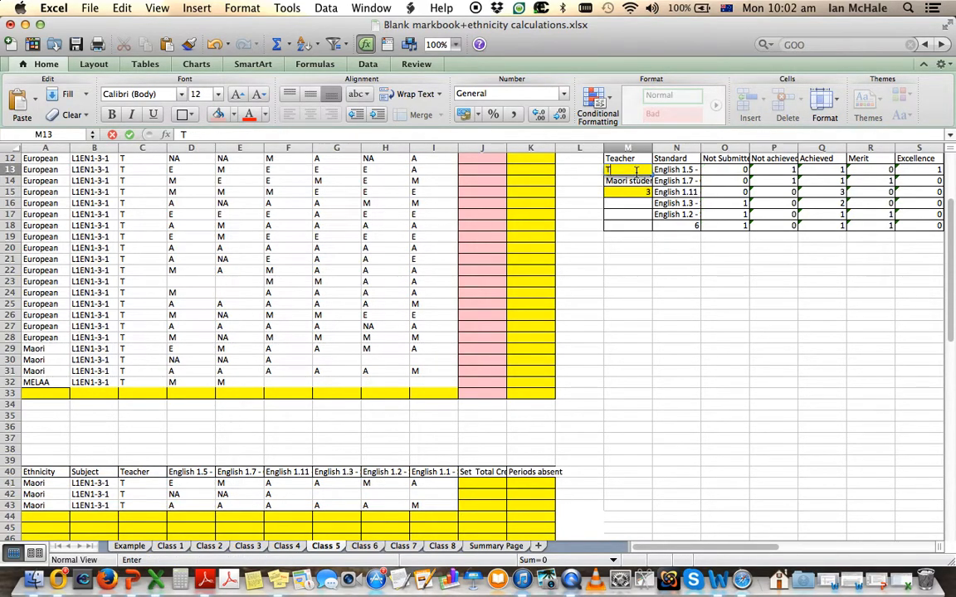
- Enter a class size of 31 in M5 and teacher T in M3 of Class 5, and review the pass rates and differences
scroll(645, 322, up, 5)
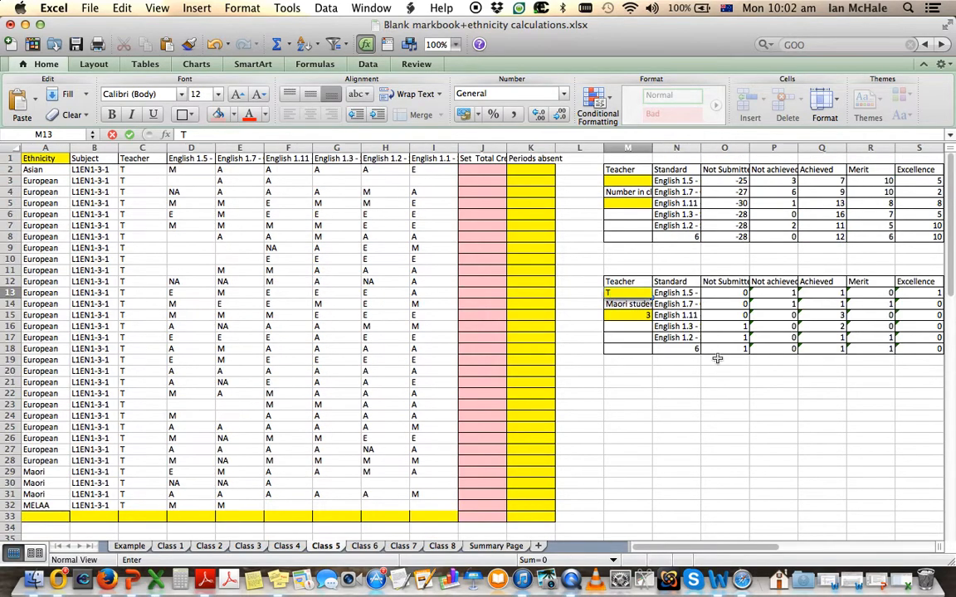
click(636, 203)
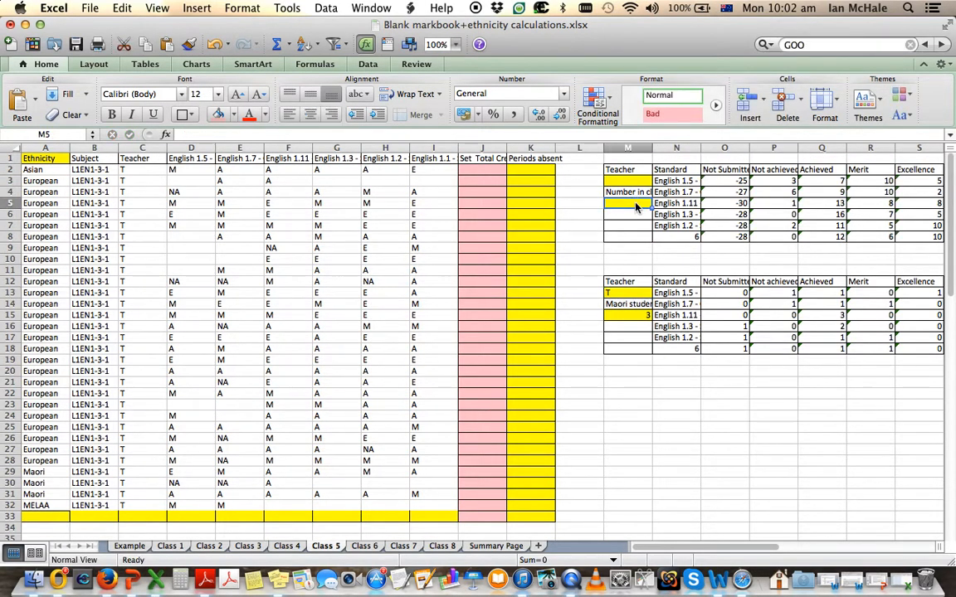
text(31)
click(634, 181)
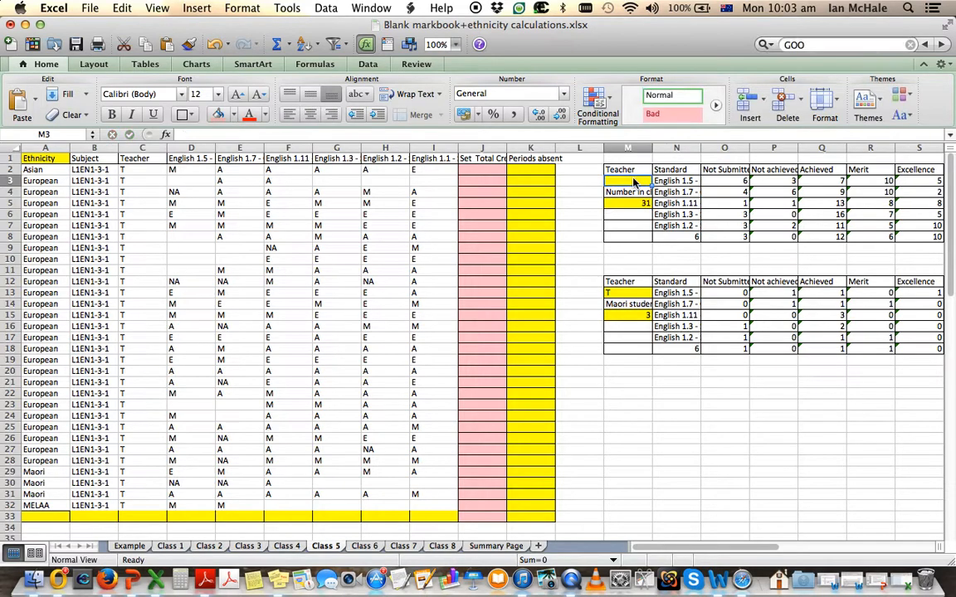
text(T)
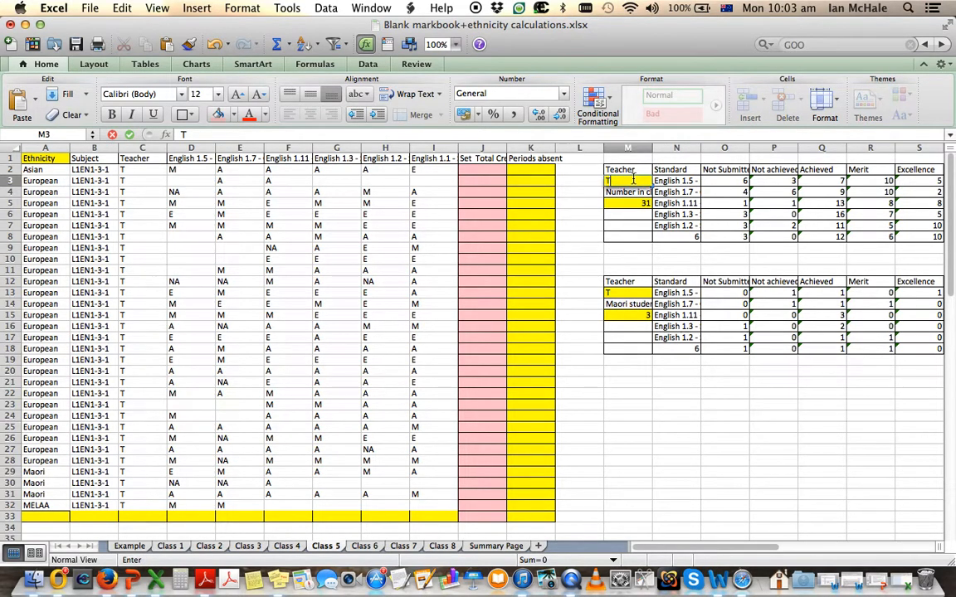
key(Return)
scroll(633, 181, right, 5)
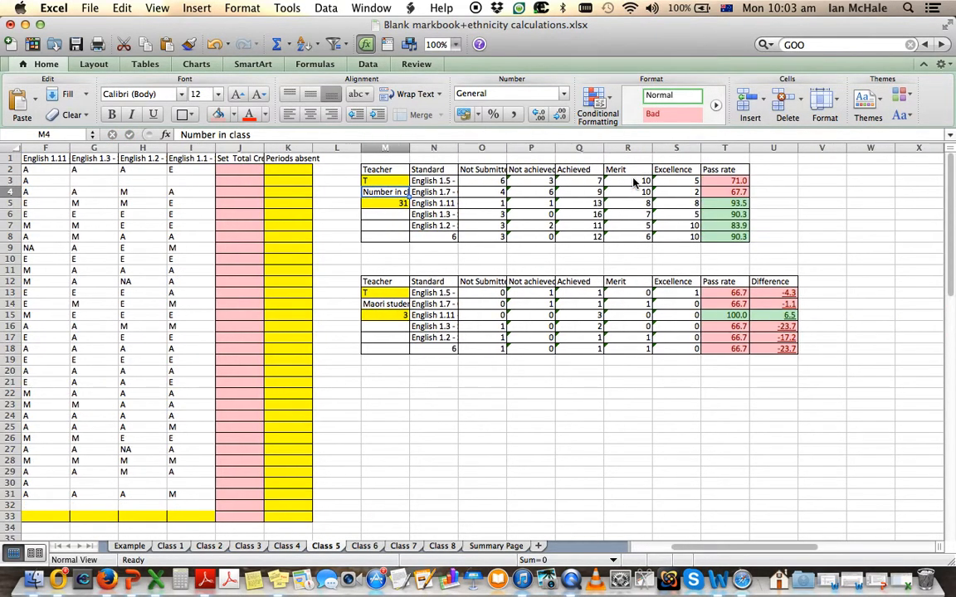
scroll(634, 181, left, 5)
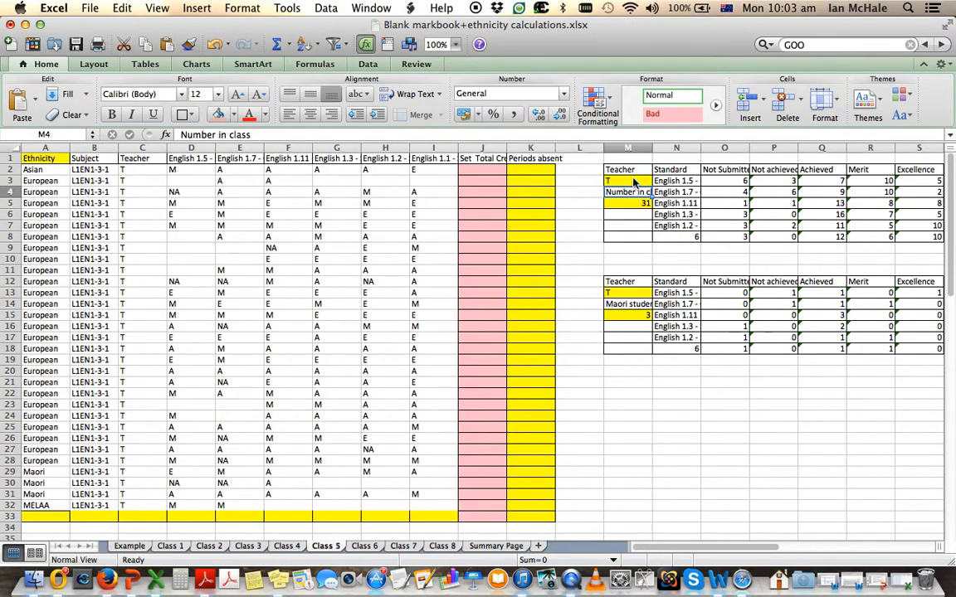
scroll(633, 181, down, 5)
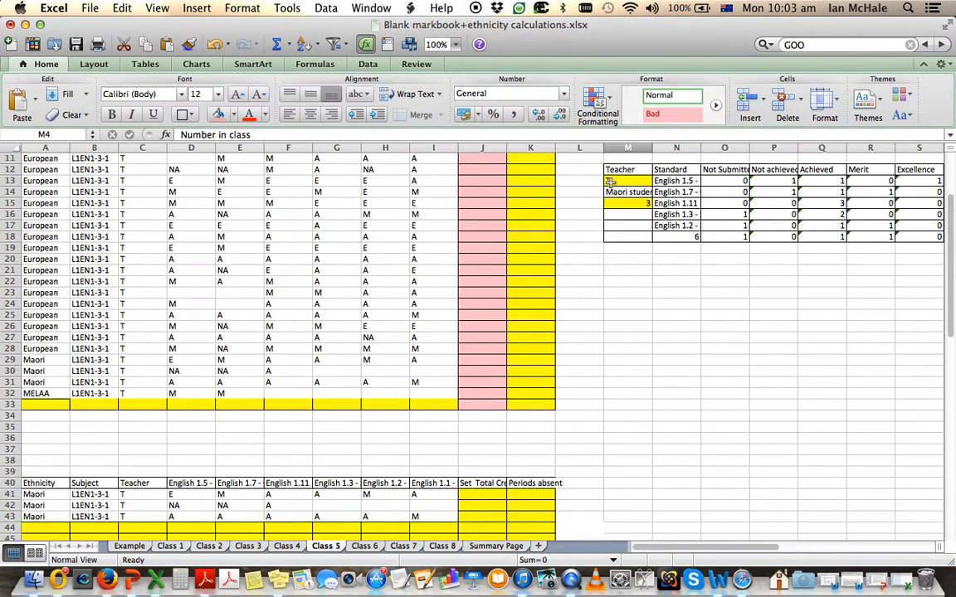
- Open the Class 6 sheet and copy teacher W's results in A132:I159 of EngL12014.csv
click(364, 546)
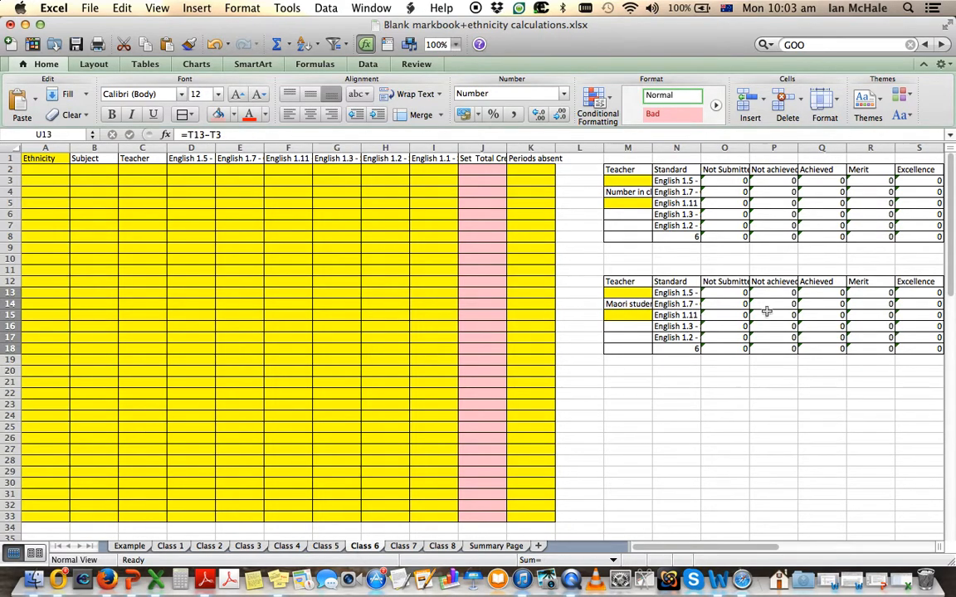
click(867, 581)
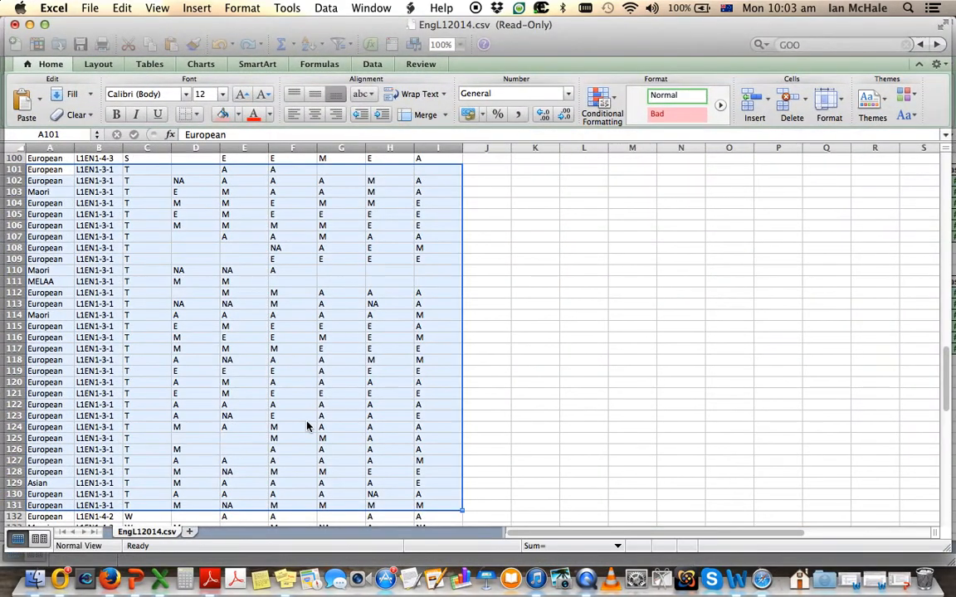
scroll(306, 422, down, 10)
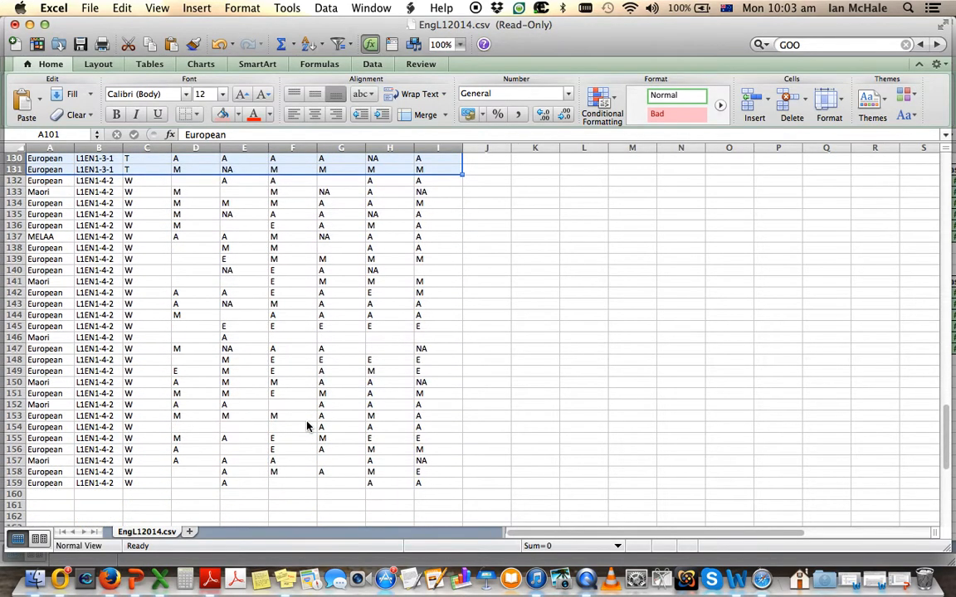
drag(60, 179, 440, 485)
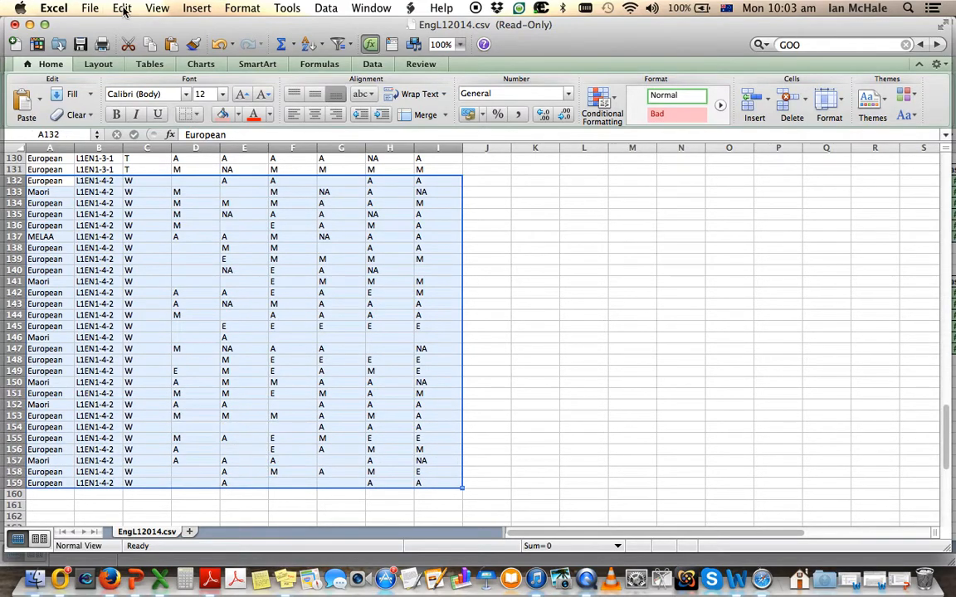
click(122, 8)
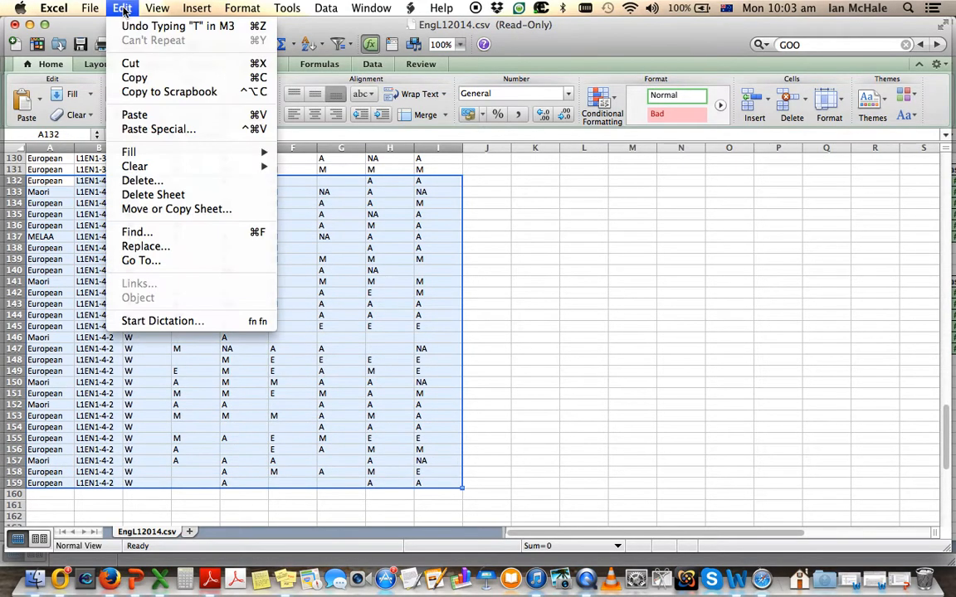
click(133, 78)
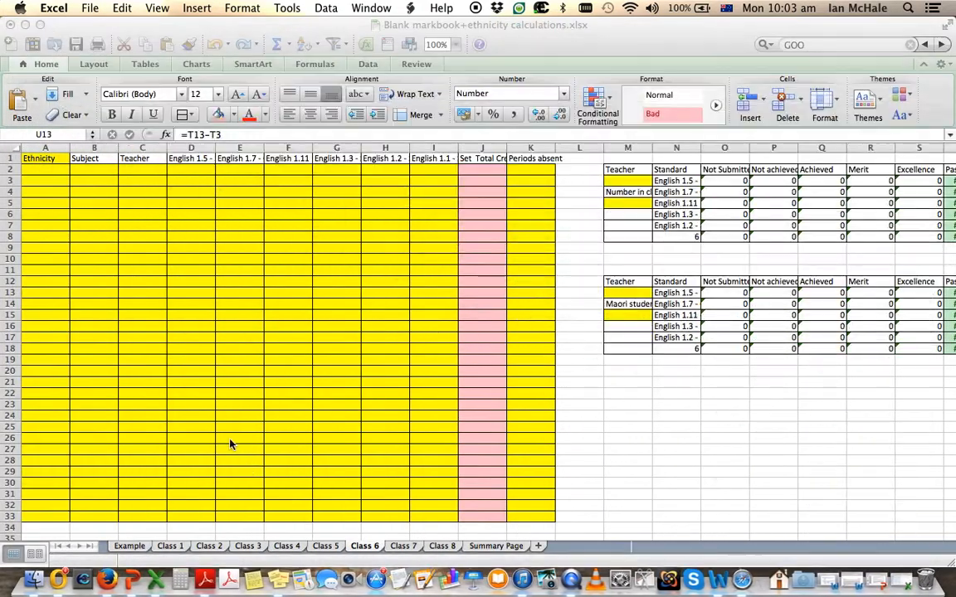
- Paste the copied results at A2 of the Class 6 sheet and sort them by ethnicity in ascending order
click(45, 168)
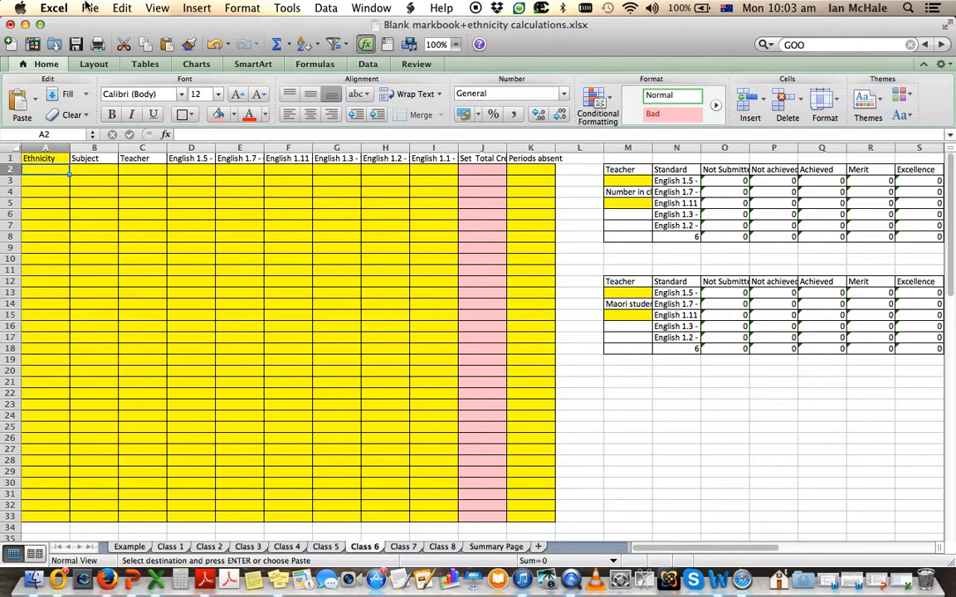
click(122, 8)
click(157, 115)
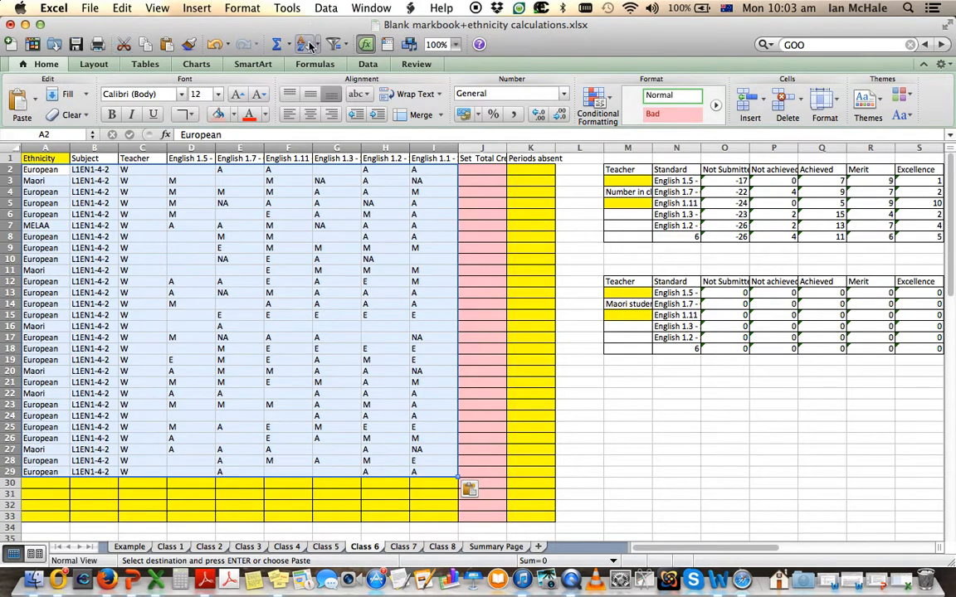
click(313, 45)
click(326, 67)
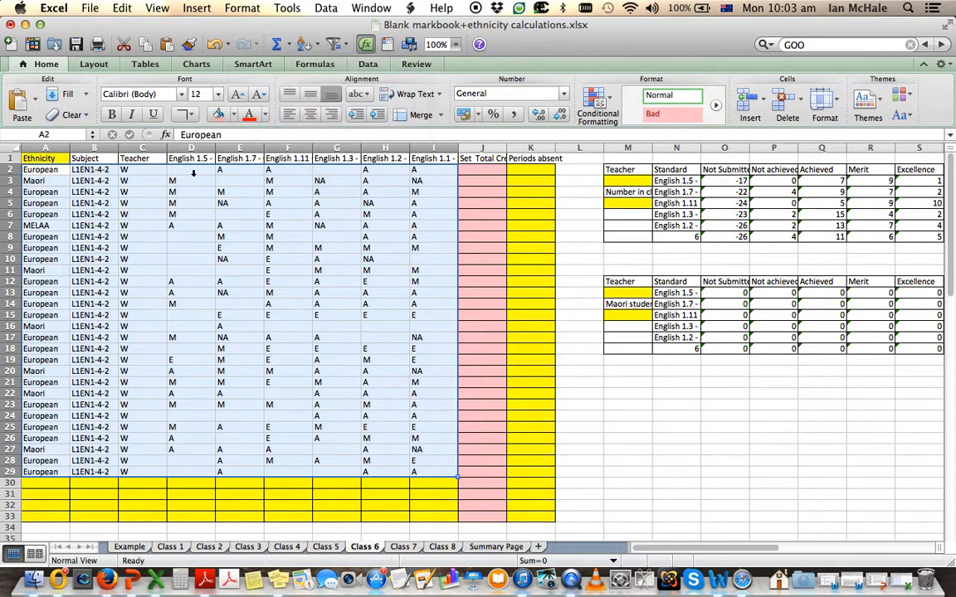
- Copy the Maori rows A23:I28 of the Class 6 sheet into the Maori table starting at A41
drag(43, 404, 417, 459)
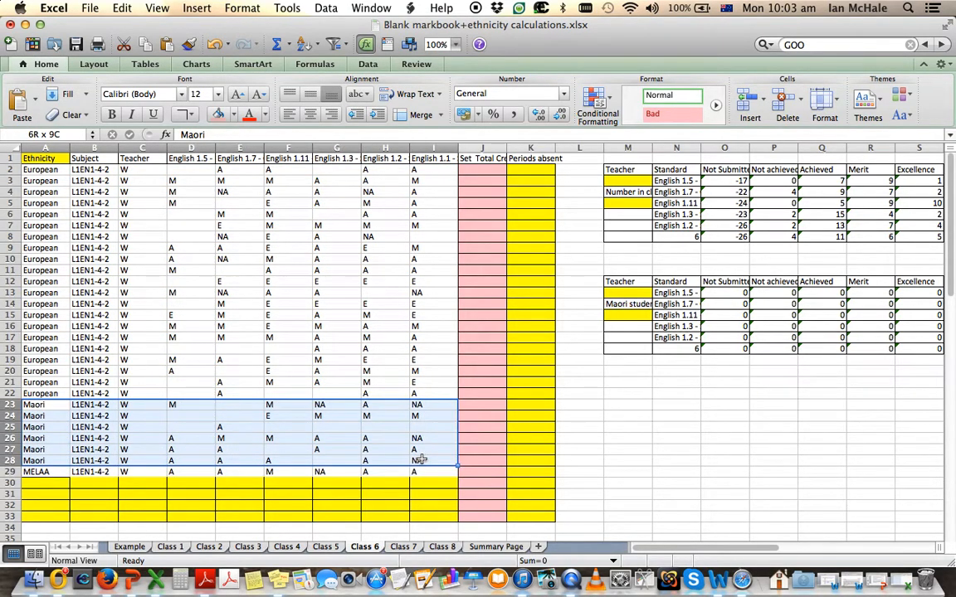
click(122, 8)
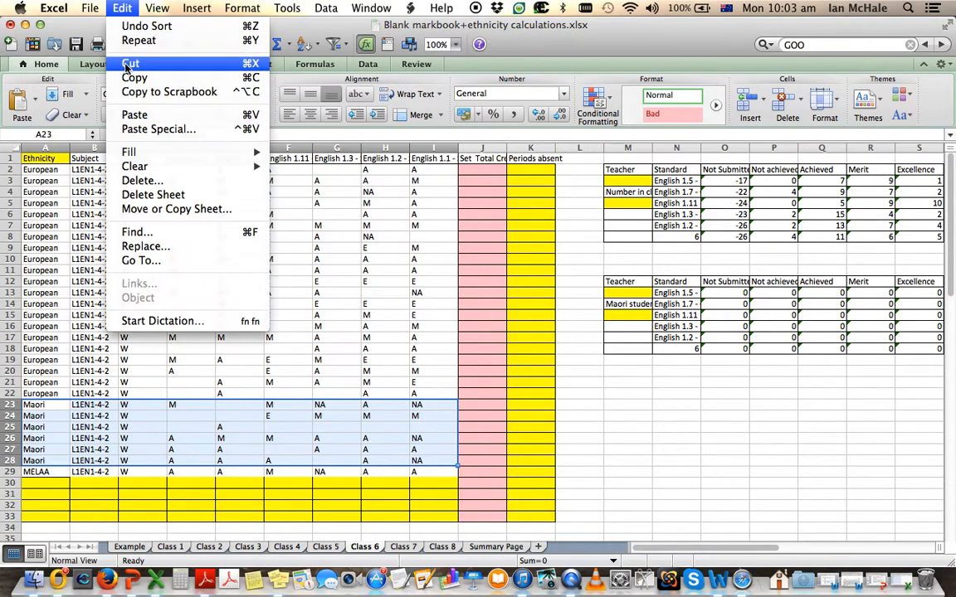
click(135, 77)
scroll(85, 390, down, 6)
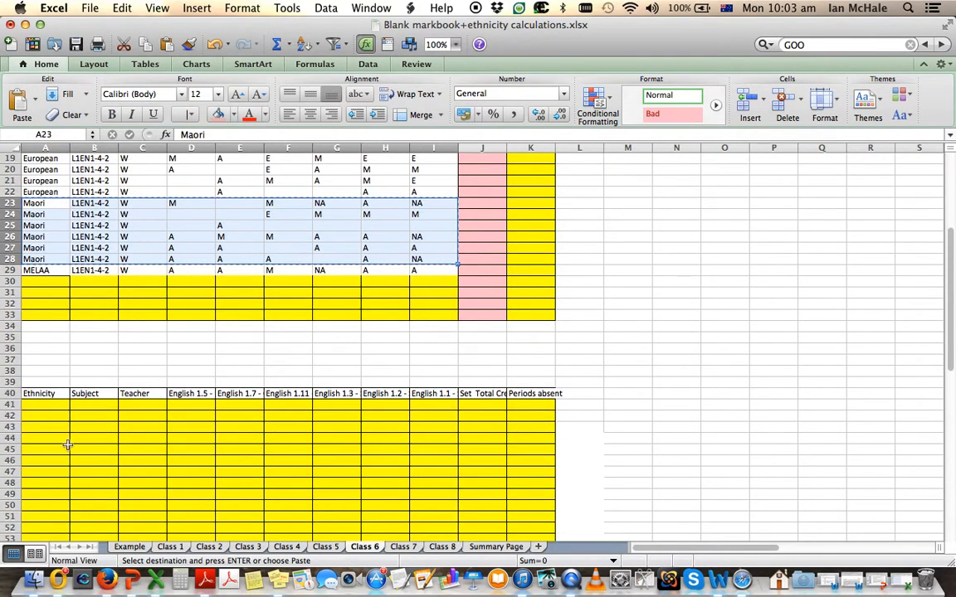
click(59, 403)
click(122, 8)
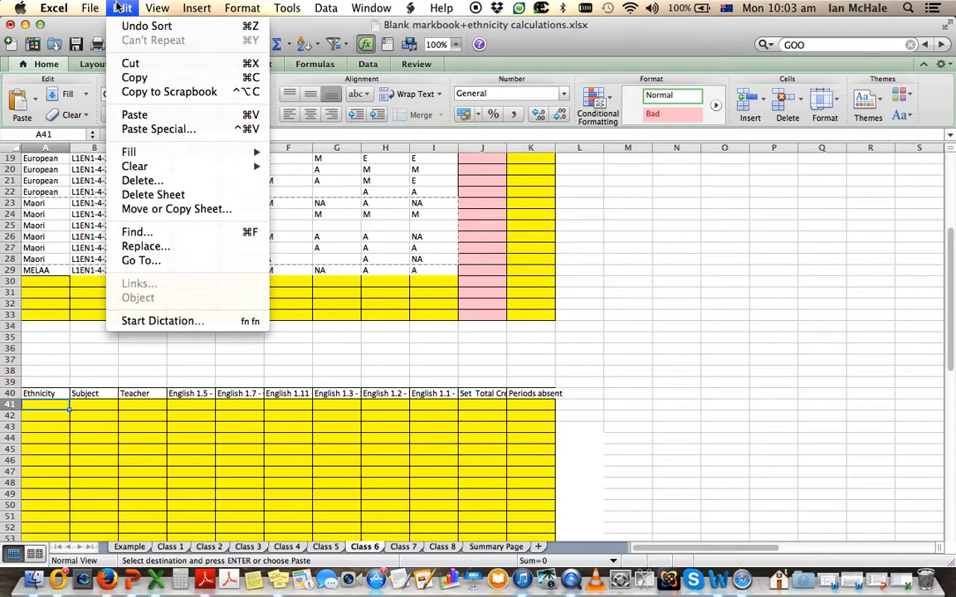
click(133, 115)
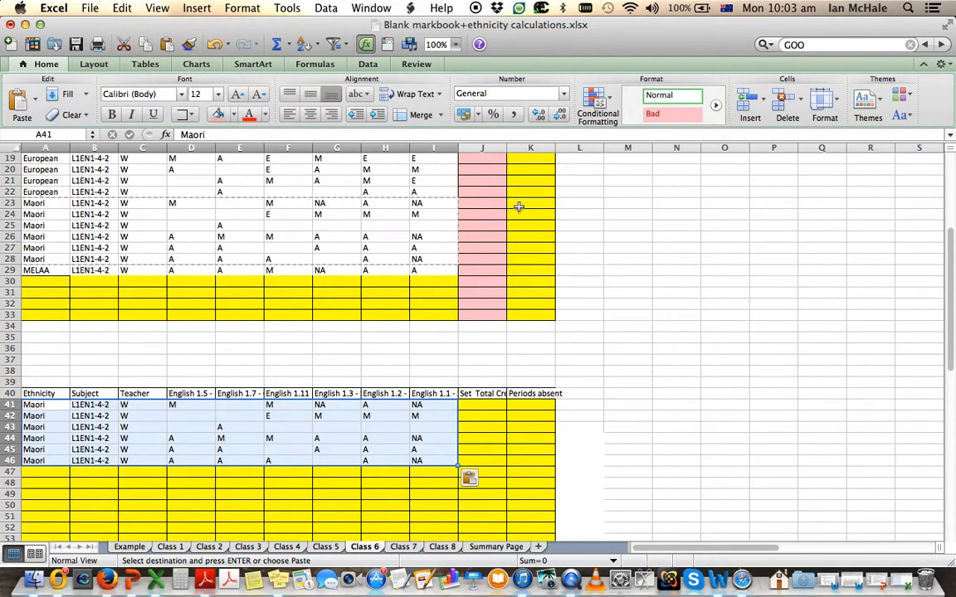
- Enter 6 Maori students in M15 and teacher W in M13 of the Class 6 Maori summary
scroll(664, 298, up, 6)
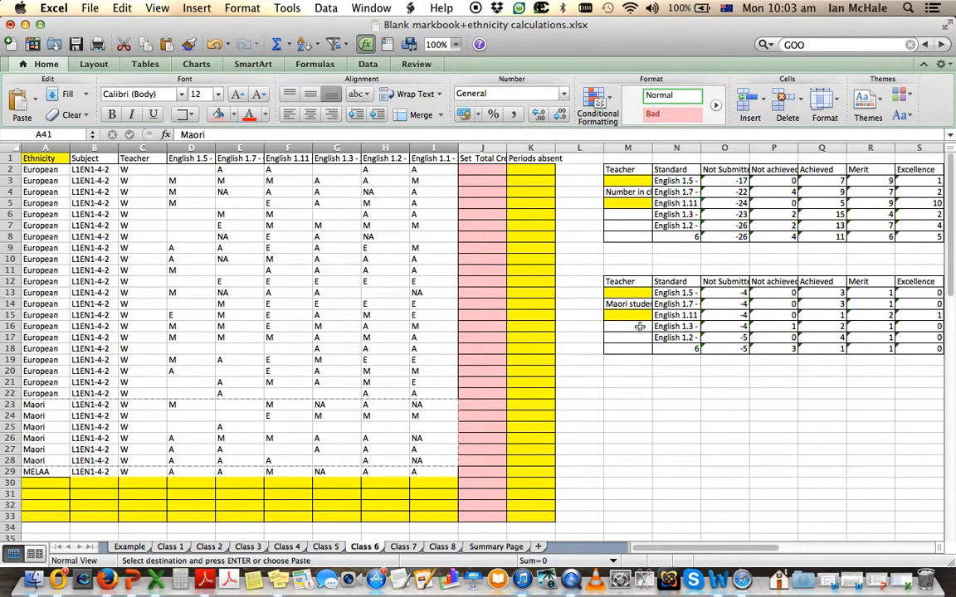
scroll(542, 440, down, 7)
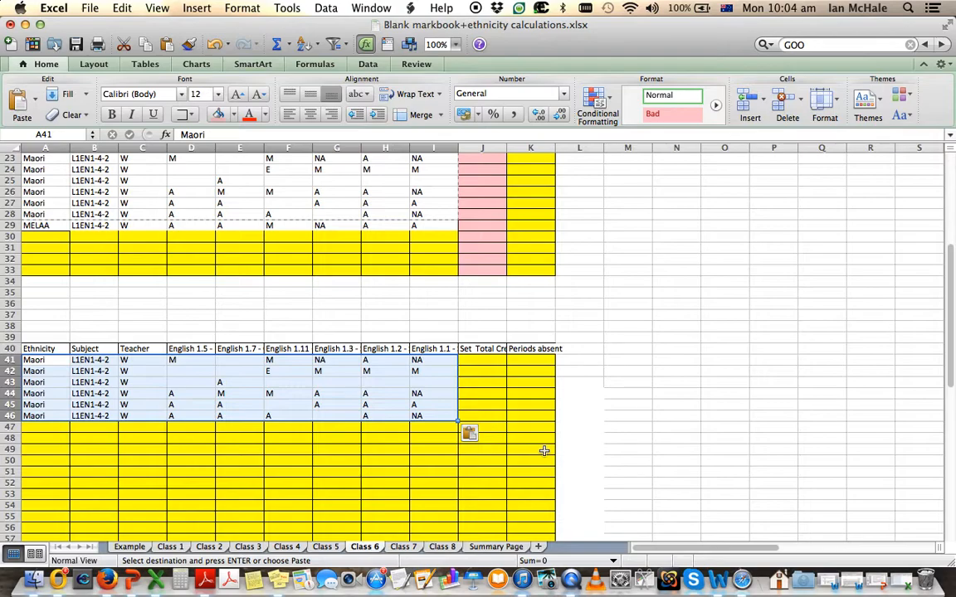
scroll(543, 451, up, 5)
click(635, 237)
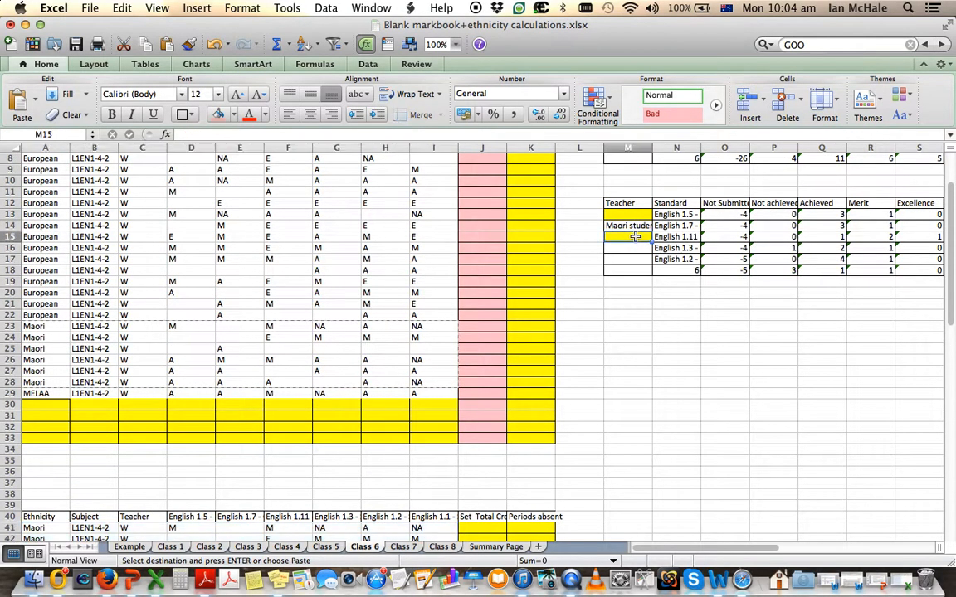
text(6)
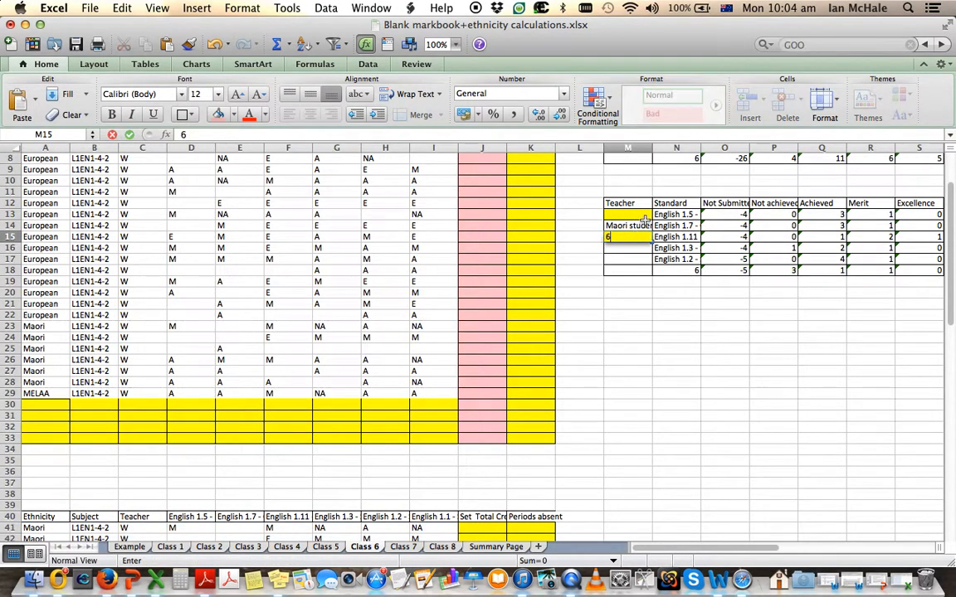
click(640, 217)
text(W)
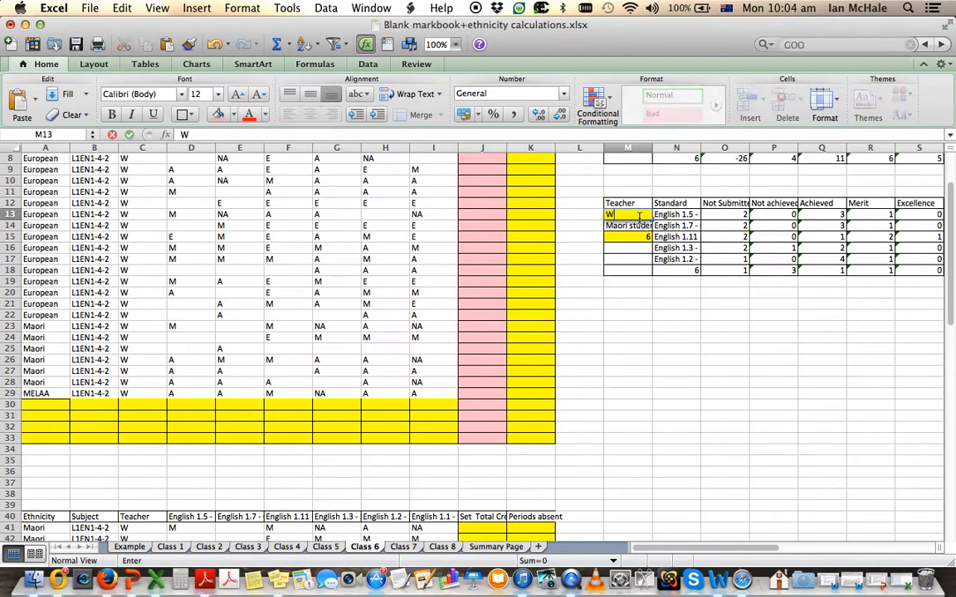
- Enter 28 as the number in class in M5 and teacher W in M3 of the Class 6 summary
scroll(635, 206, up, 5)
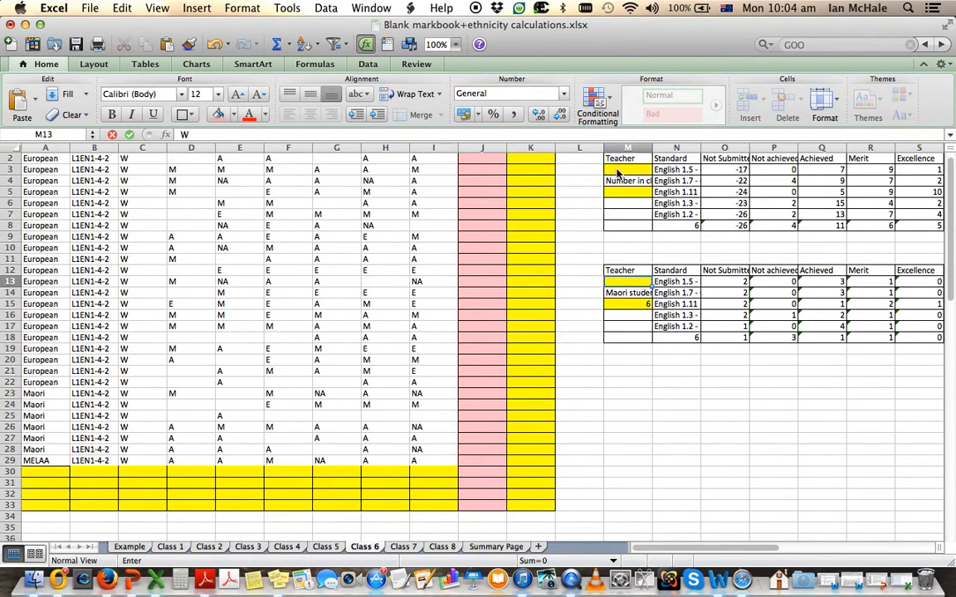
click(637, 204)
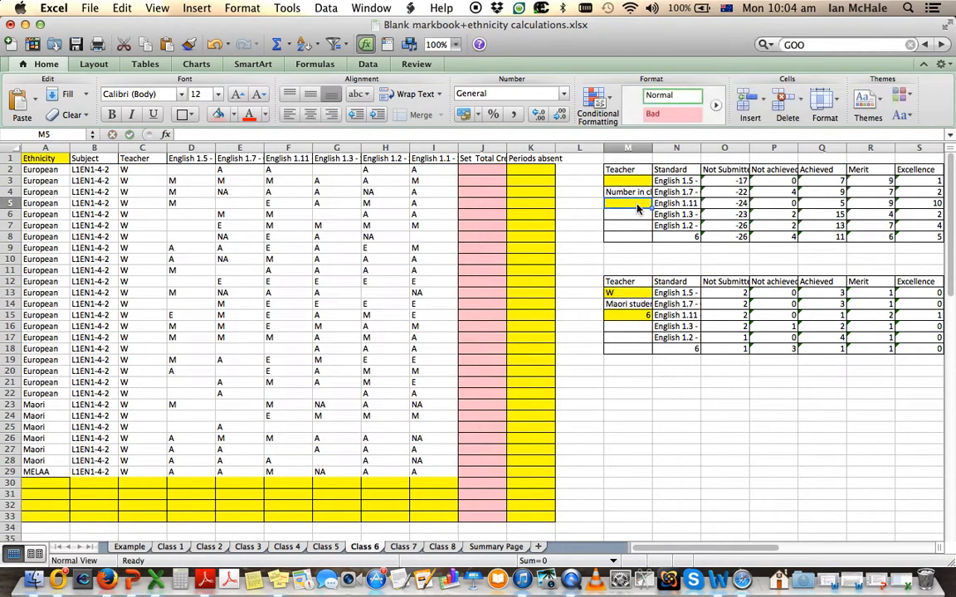
text(28)
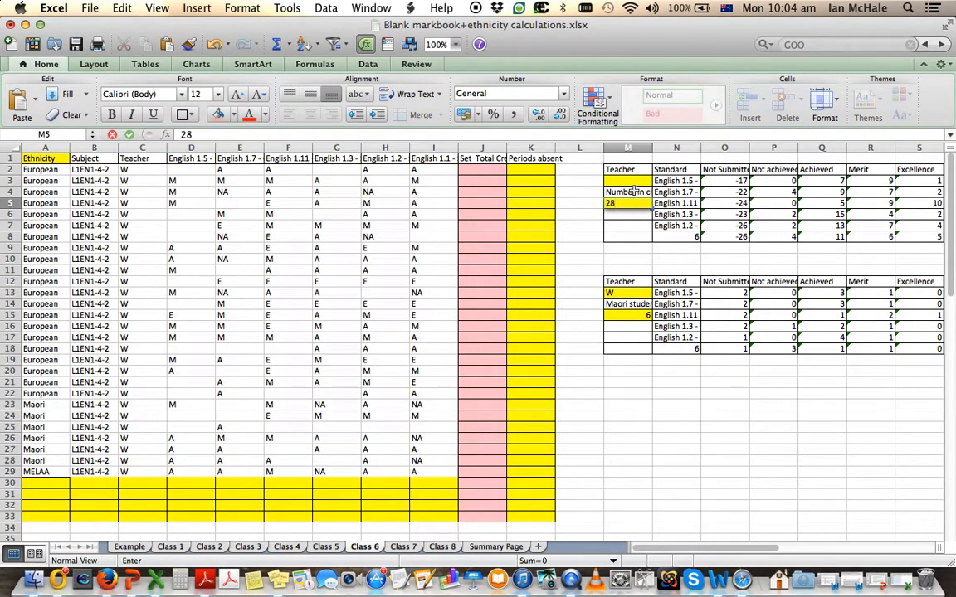
click(638, 180)
text(W)
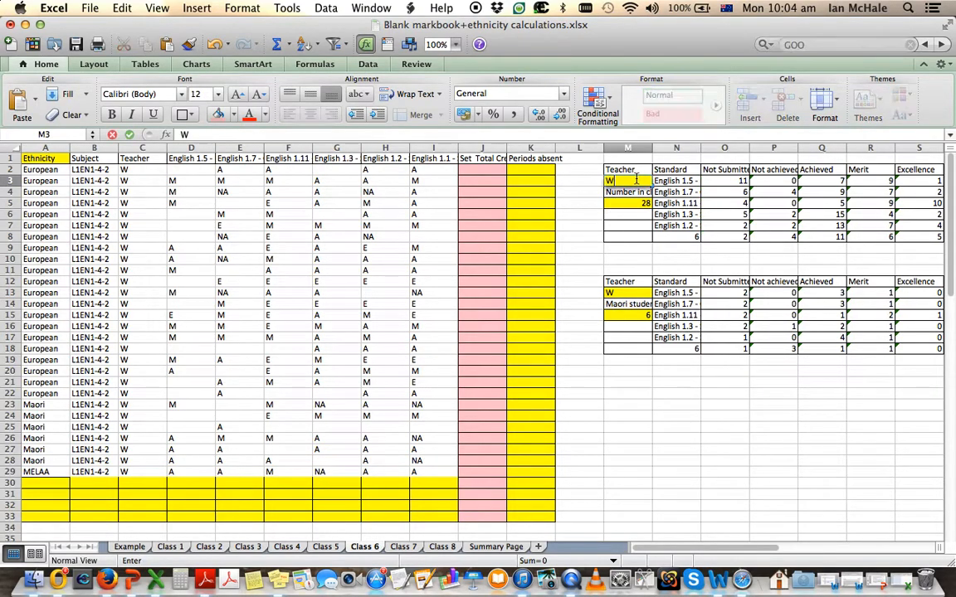
key(Return)
- Check the Class 6 Maori table, then switch to EngL12014.csv and close it
scroll(593, 354, down, 10)
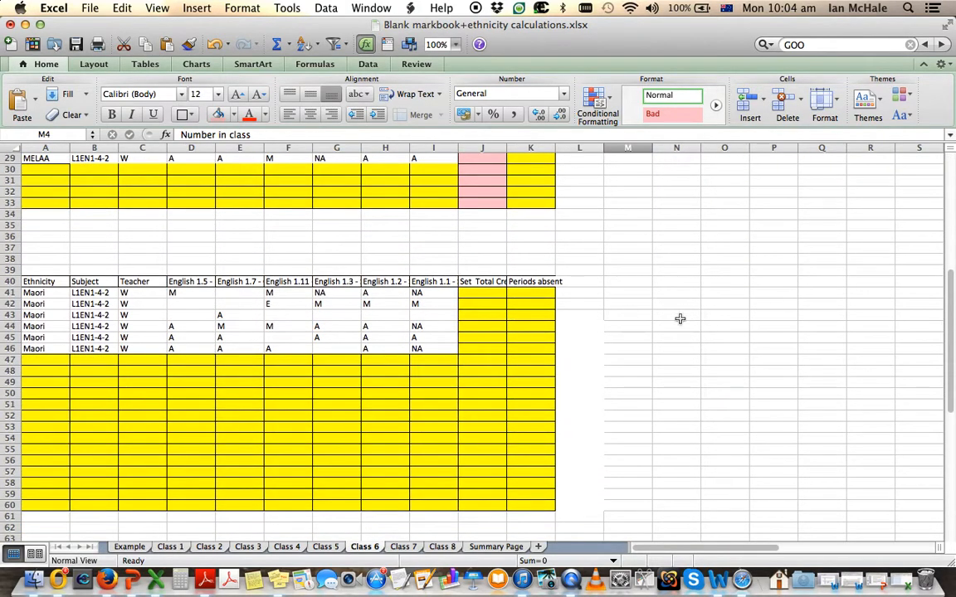
click(812, 528)
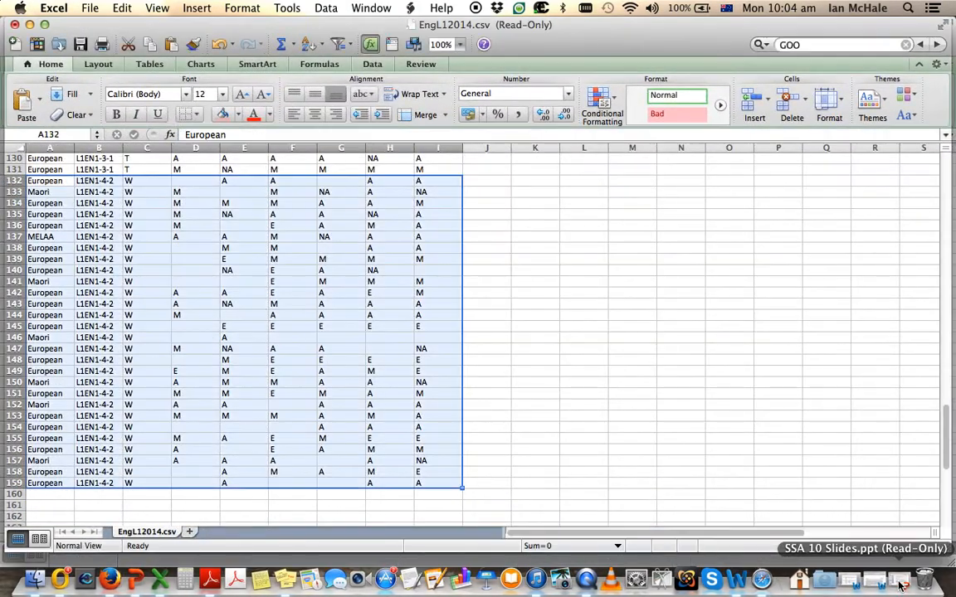
click(29, 24)
scroll(307, 402, up, 8)
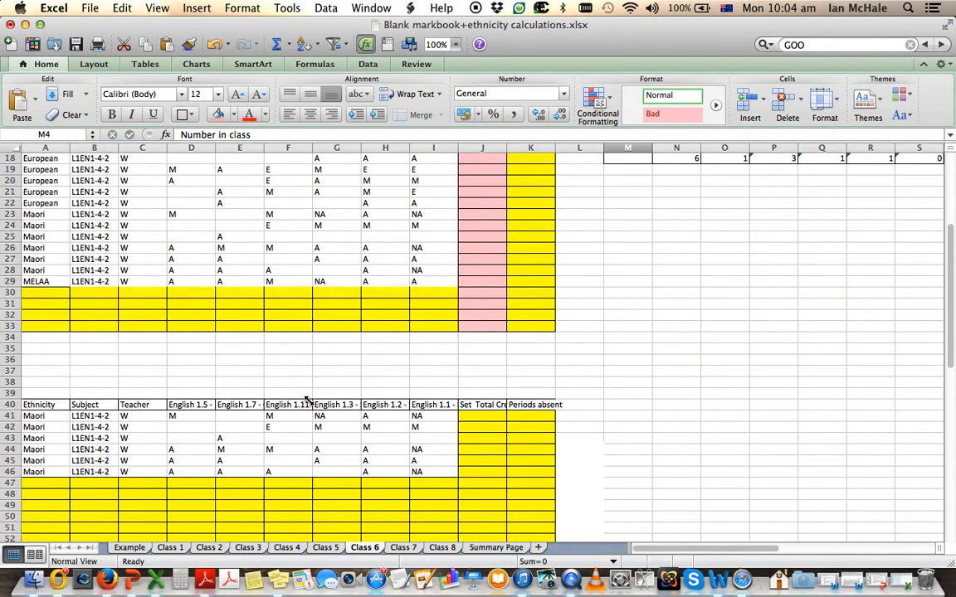
- Open the Class 1 sheet and link the last standard name of the class summary in N8 to I1 with =I1
click(170, 548)
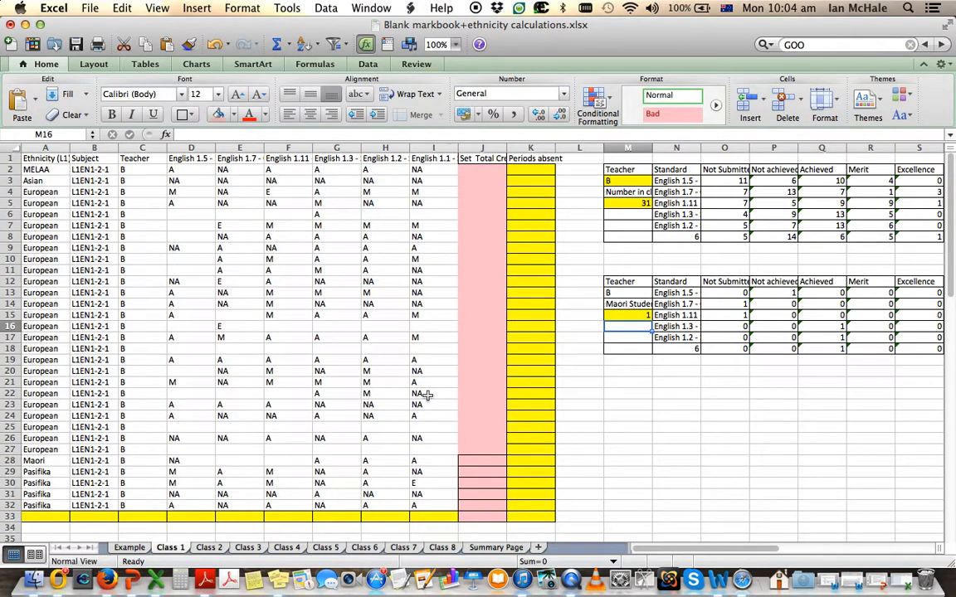
scroll(426, 395, right, 6)
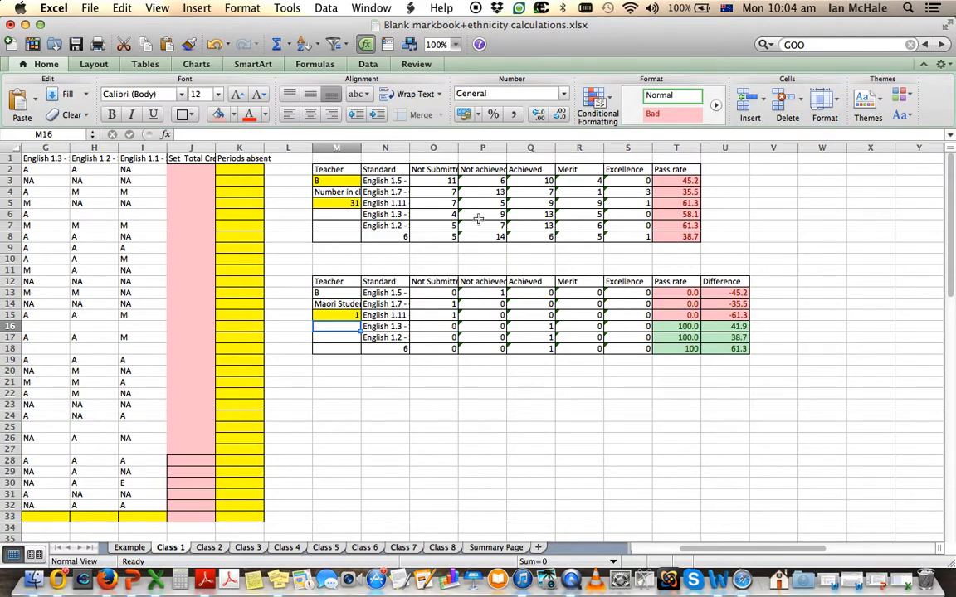
click(376, 237)
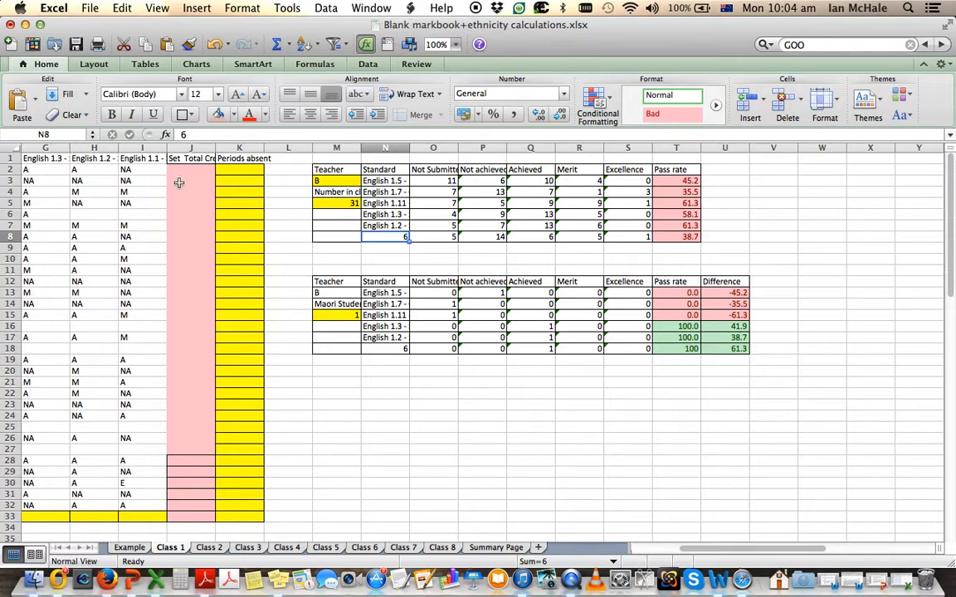
text(=)
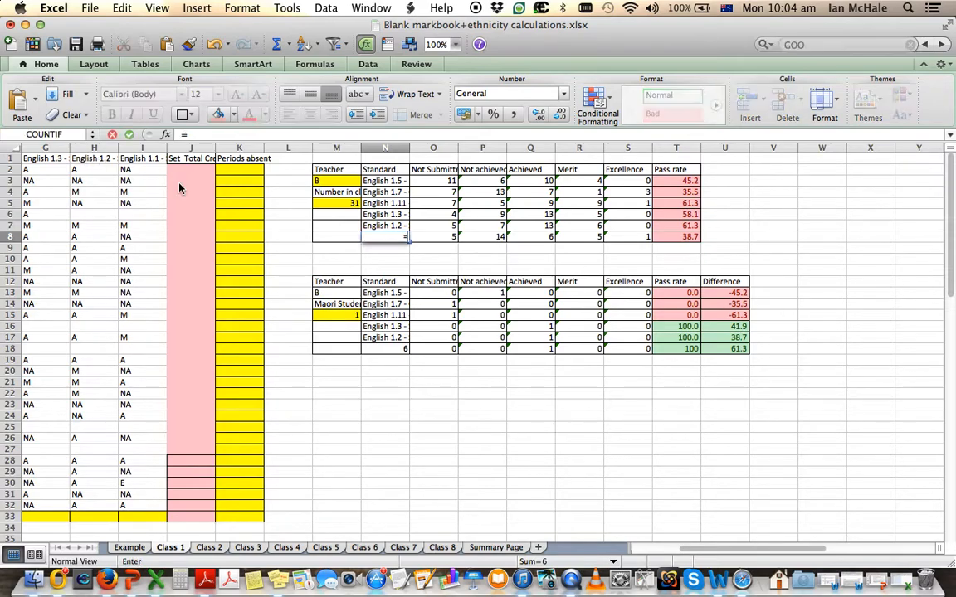
click(150, 159)
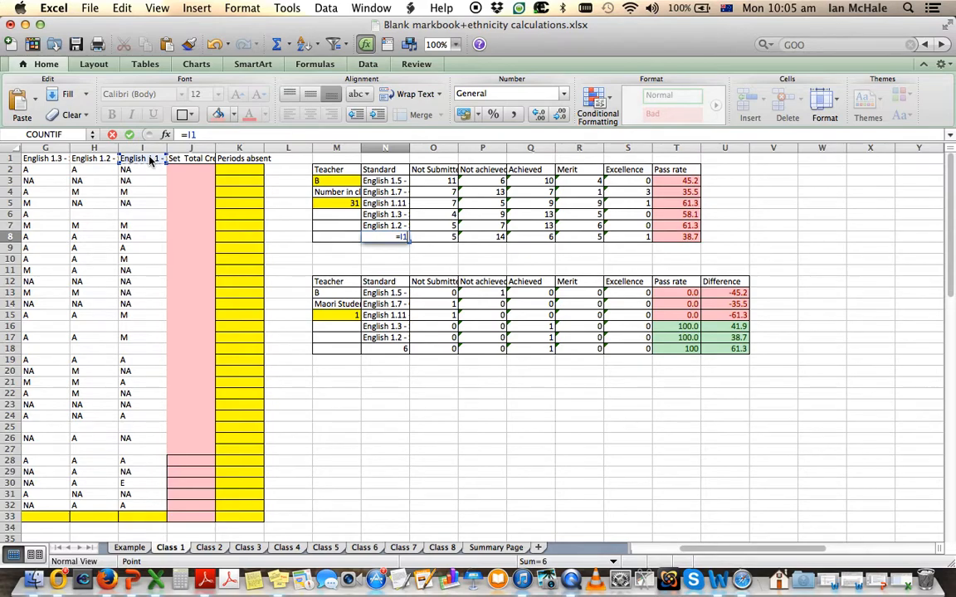
key(Return)
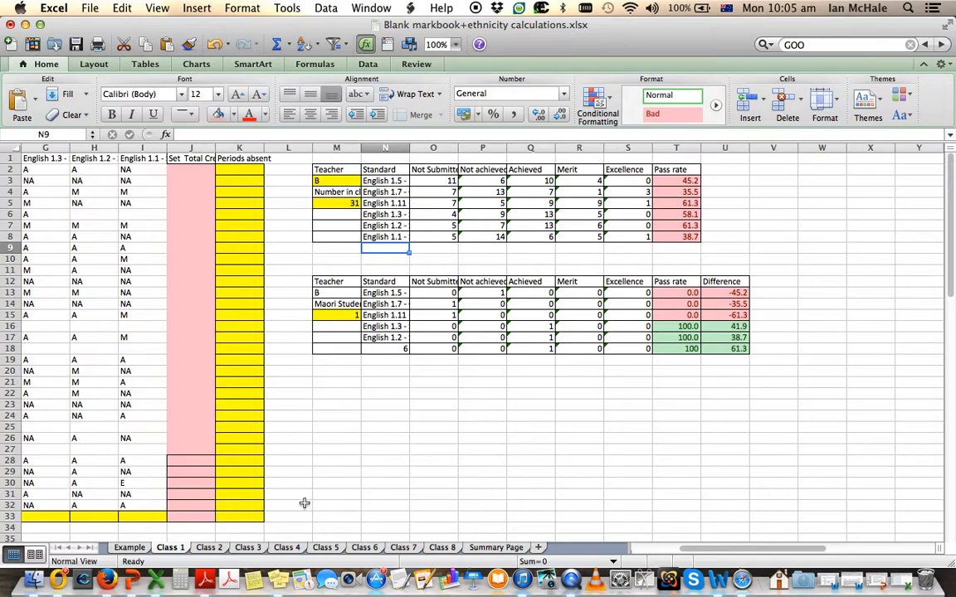
- Link the last standard name of the Class 1 Maori summary in N18 to the heading in I1
scroll(304, 490, left, 6)
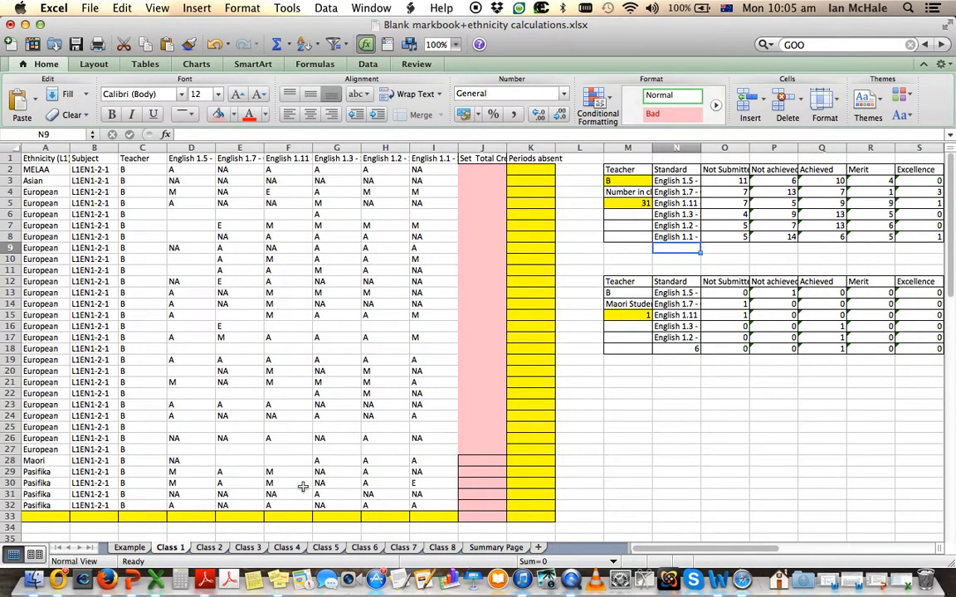
click(684, 349)
text(=)
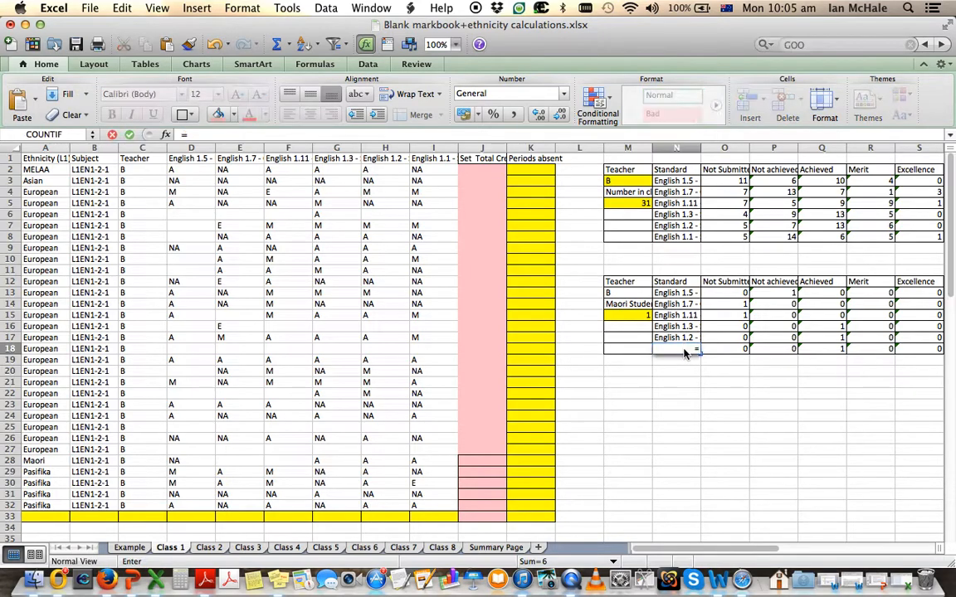
click(446, 159)
key(Return)
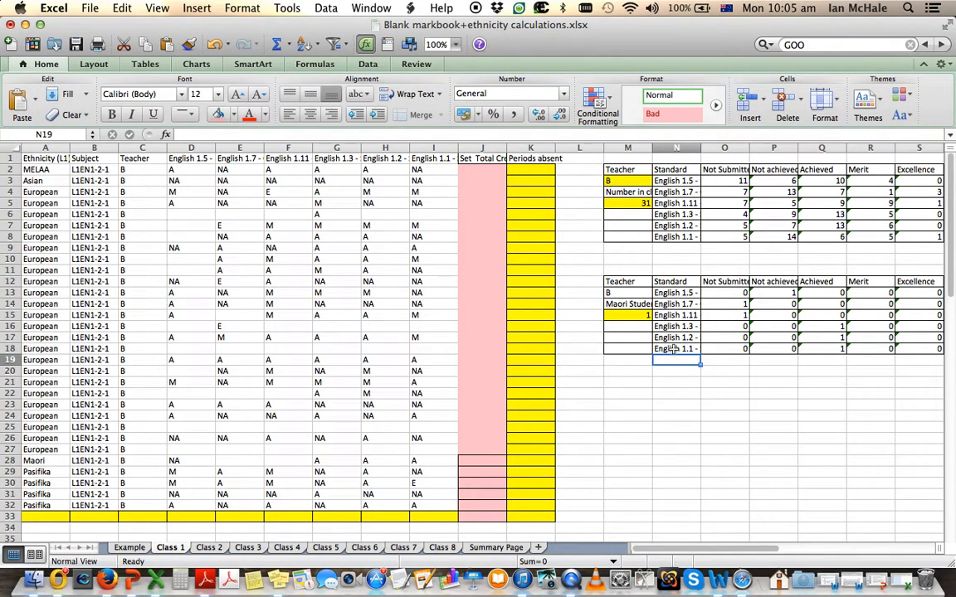
- Look through the Class 2, Class 3 and Class 4 sheets, and examine the pass rates and differences on the Class 1 sheet
click(210, 550)
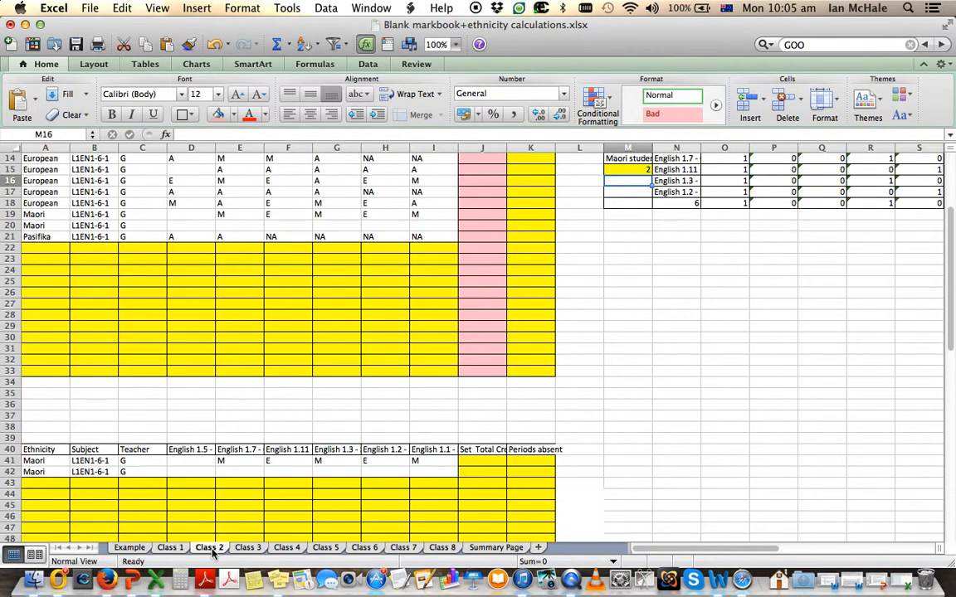
click(248, 550)
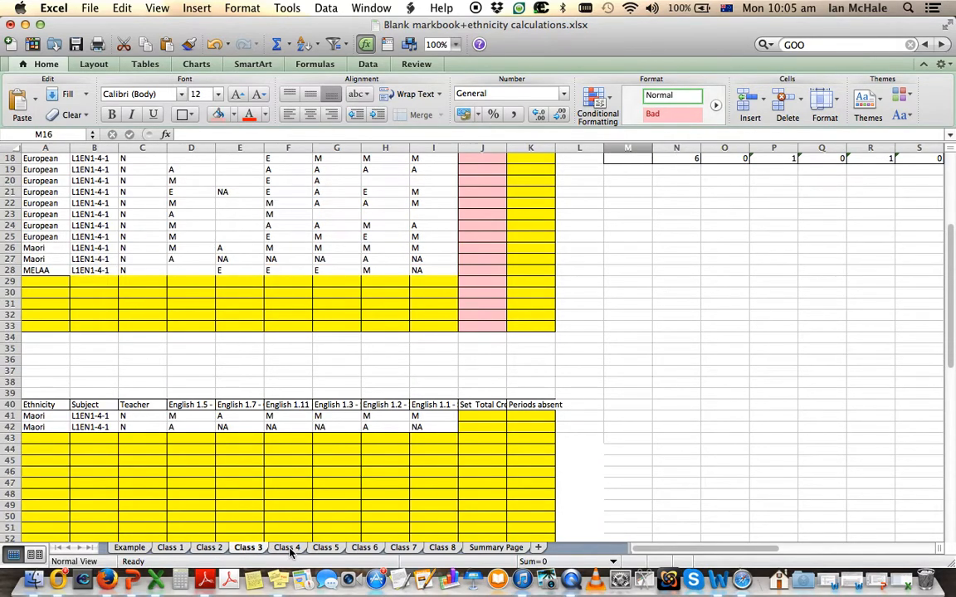
click(287, 551)
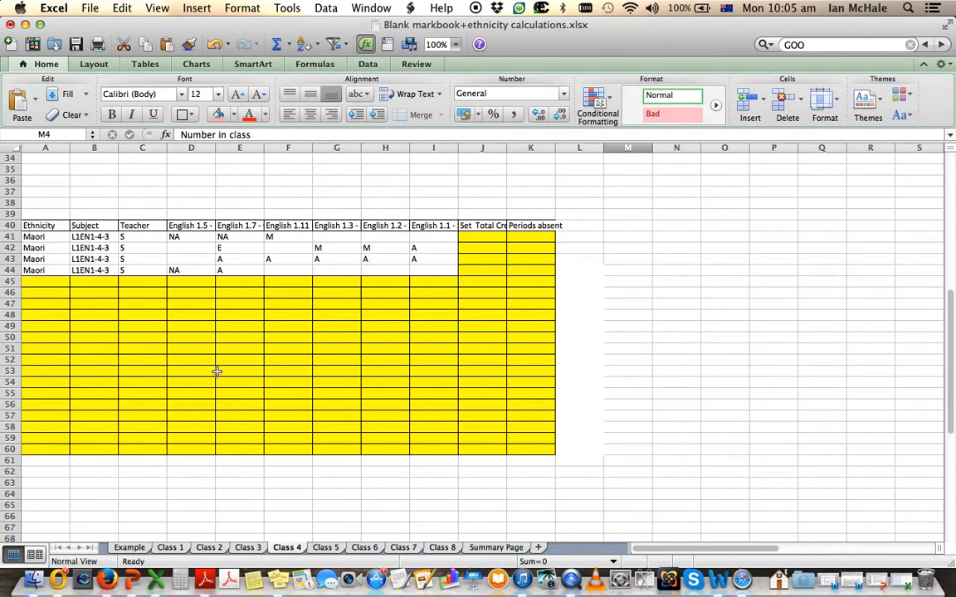
click(170, 549)
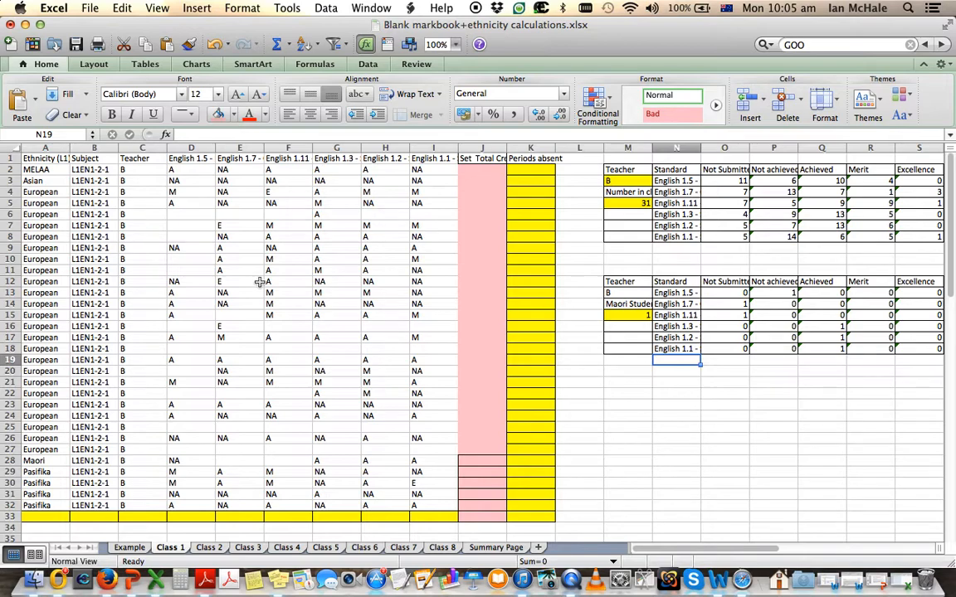
scroll(260, 282, right, 4)
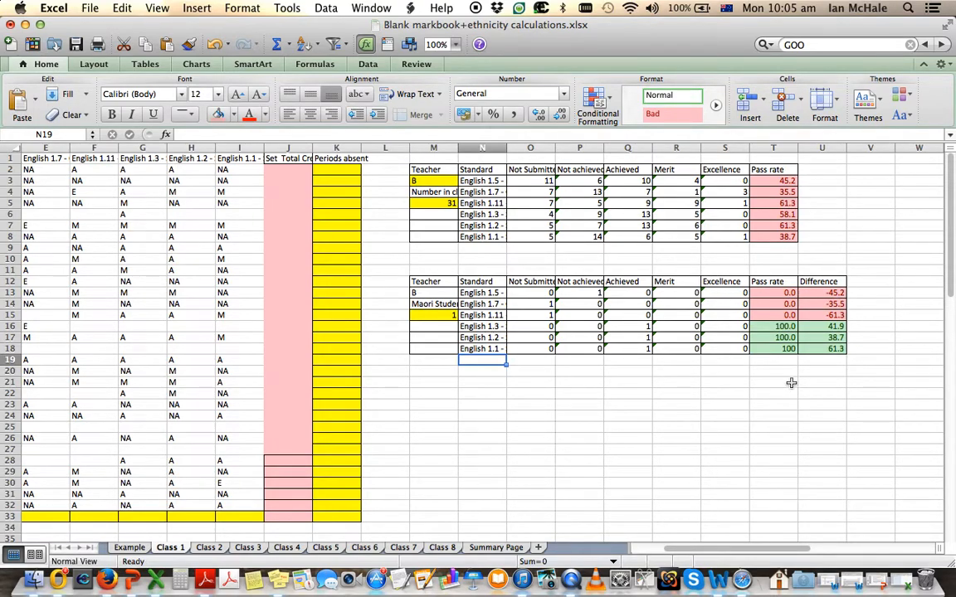
- Examine the Class 6 sheet's pass rates for the whole class and for Maori students, along with the difference for each standard
click(215, 548)
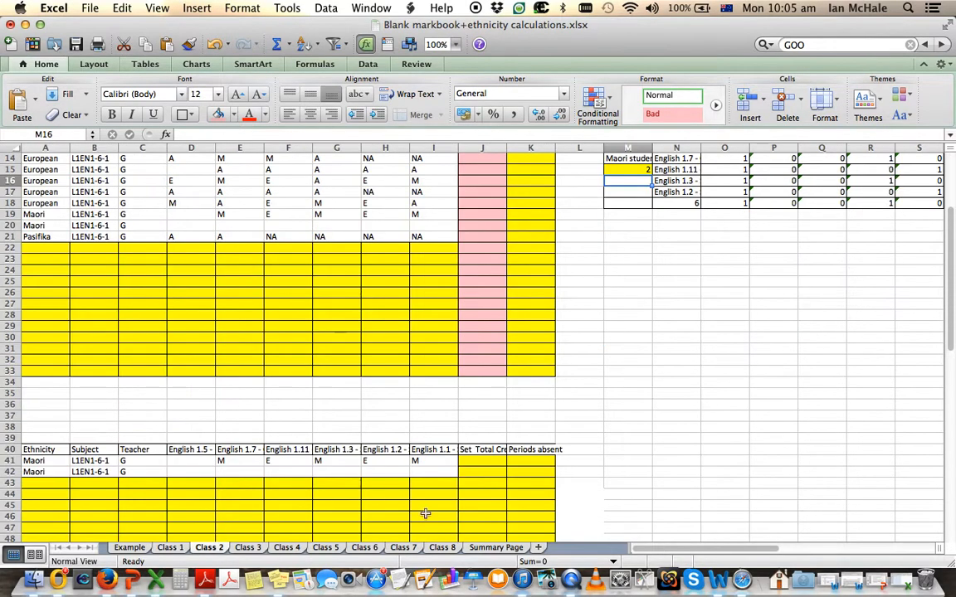
click(365, 549)
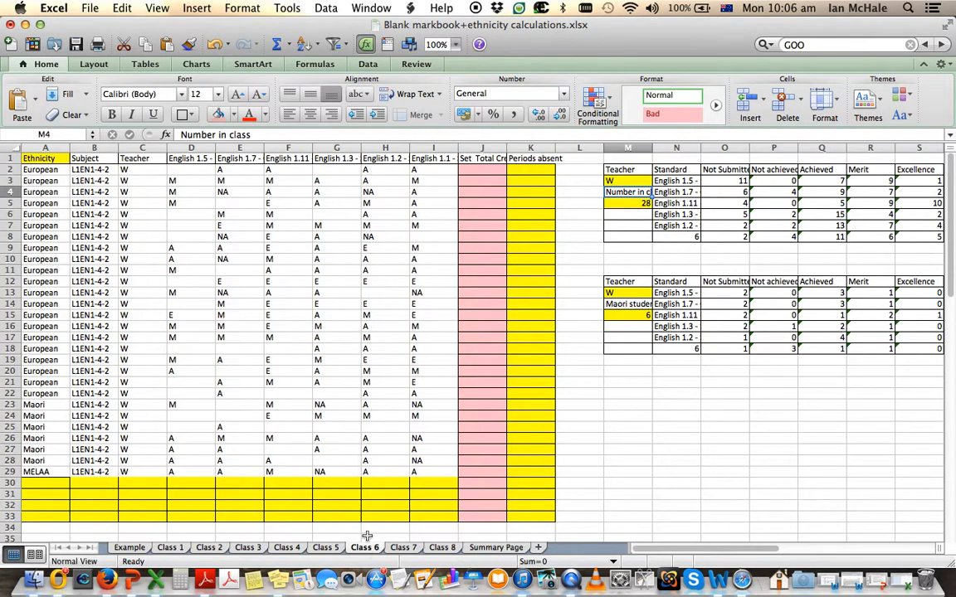
scroll(717, 406, right, 10)
scroll(717, 406, left, 4)
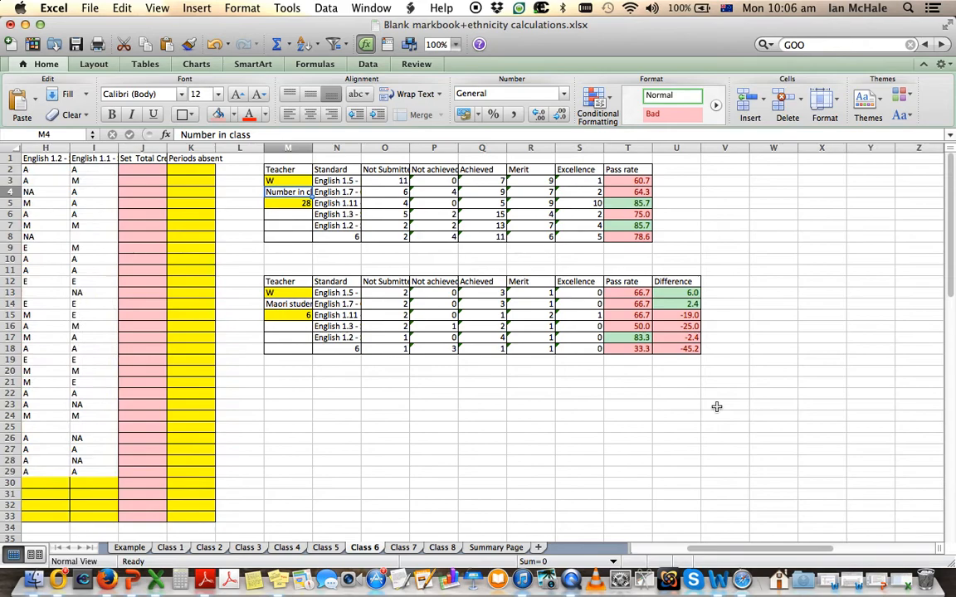
scroll(717, 406, left, 2)
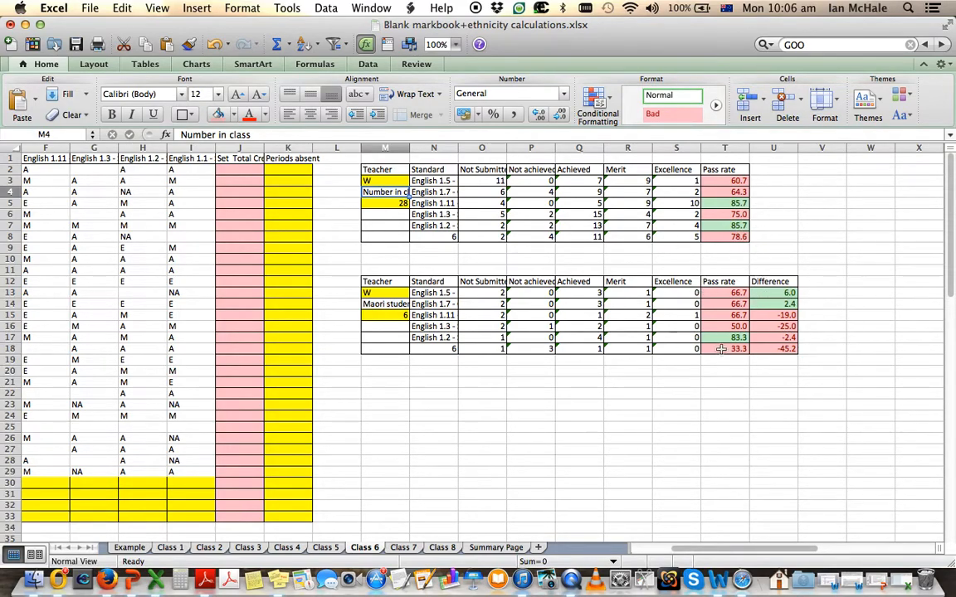
scroll(621, 432, left, 5)
scroll(623, 431, right, 15)
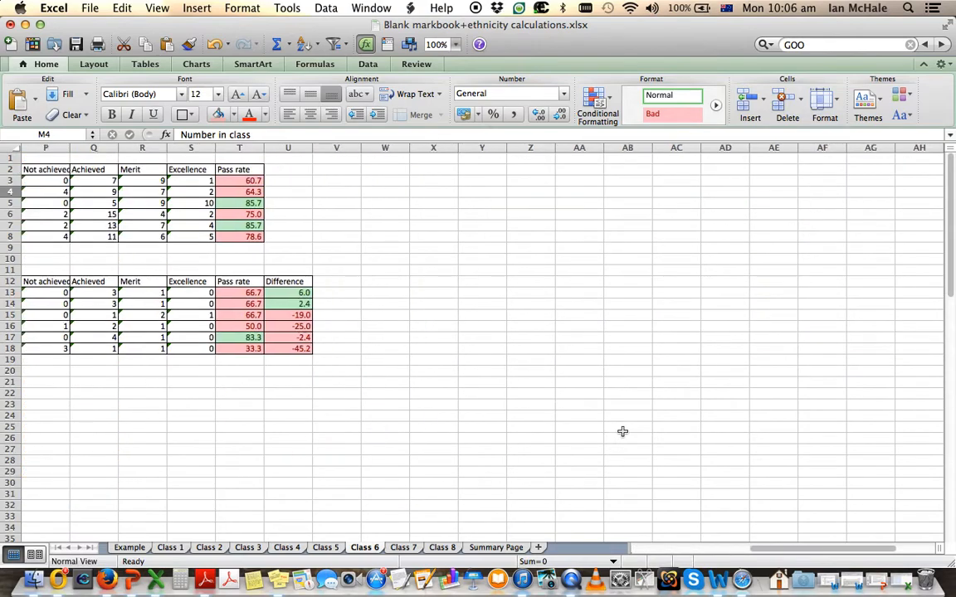
scroll(622, 431, left, 15)
- Compare each teacher's overall and Maori pass rates for all six English standards on the Summary Page
click(490, 549)
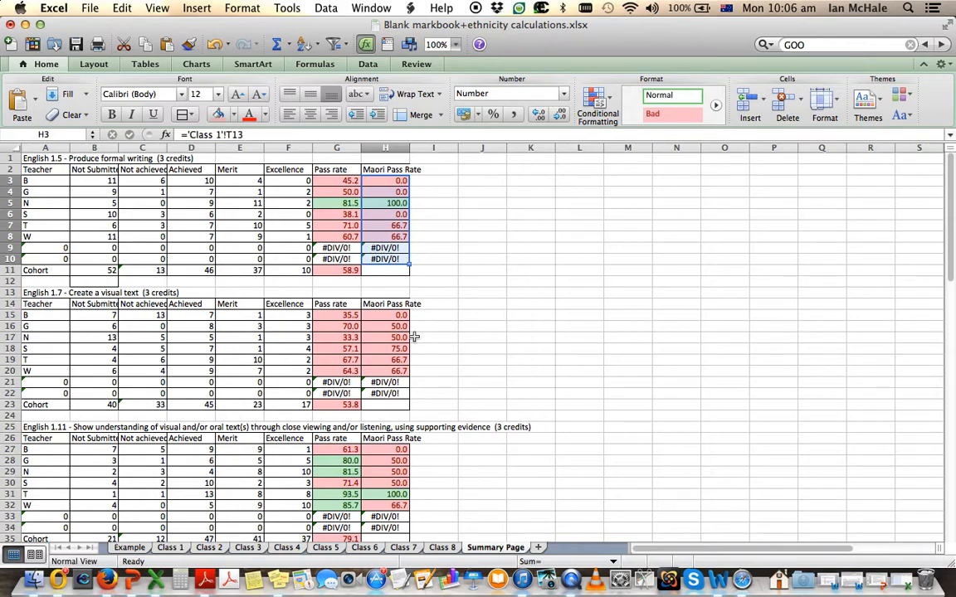
click(490, 225)
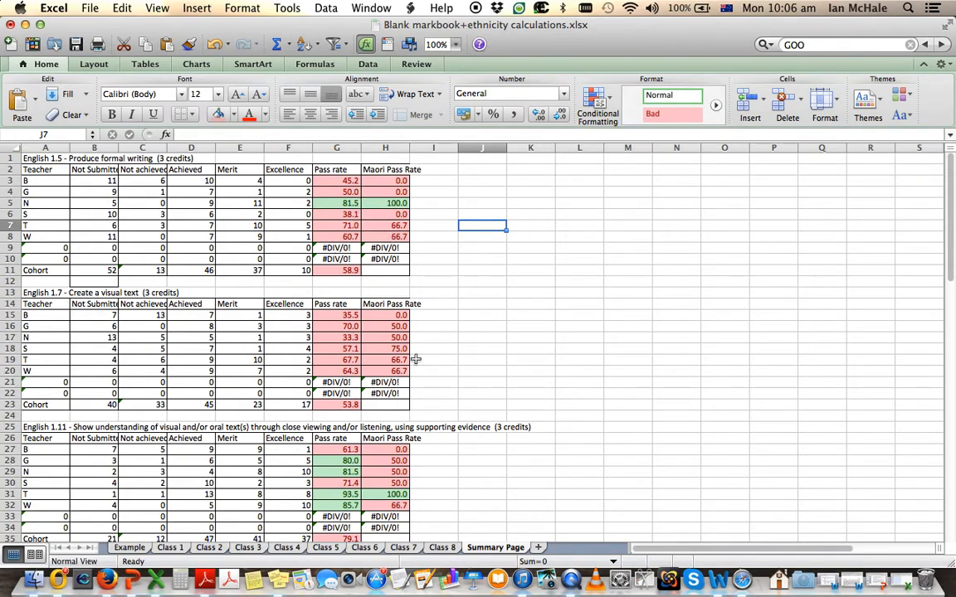
scroll(416, 359, down, 10)
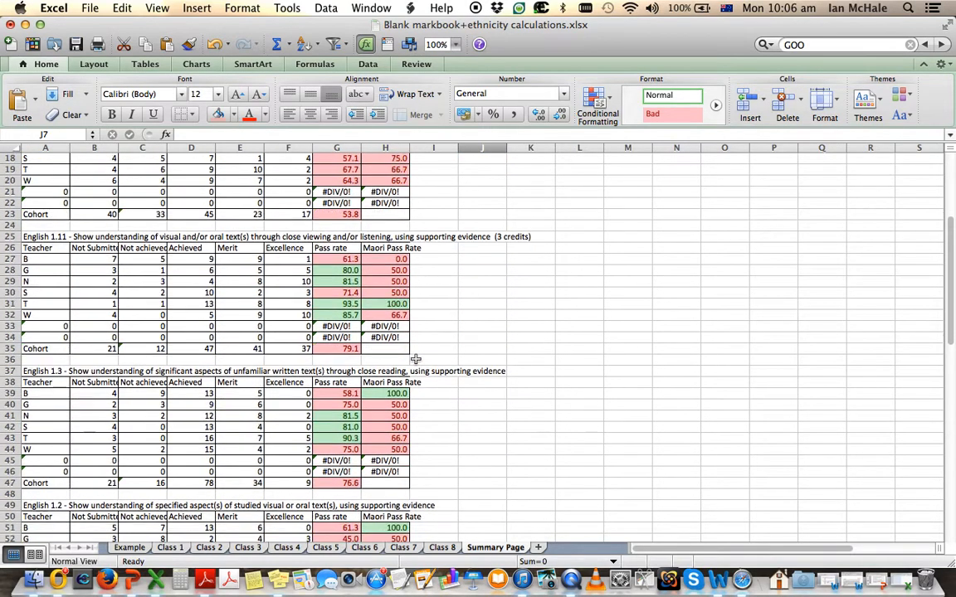
scroll(416, 358, up, 8)
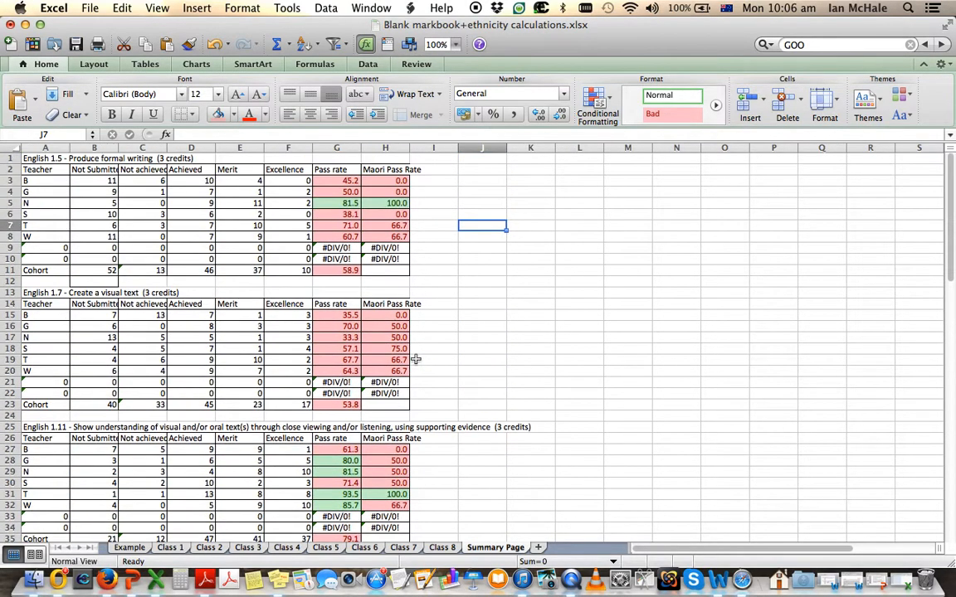
scroll(416, 358, down, 20)
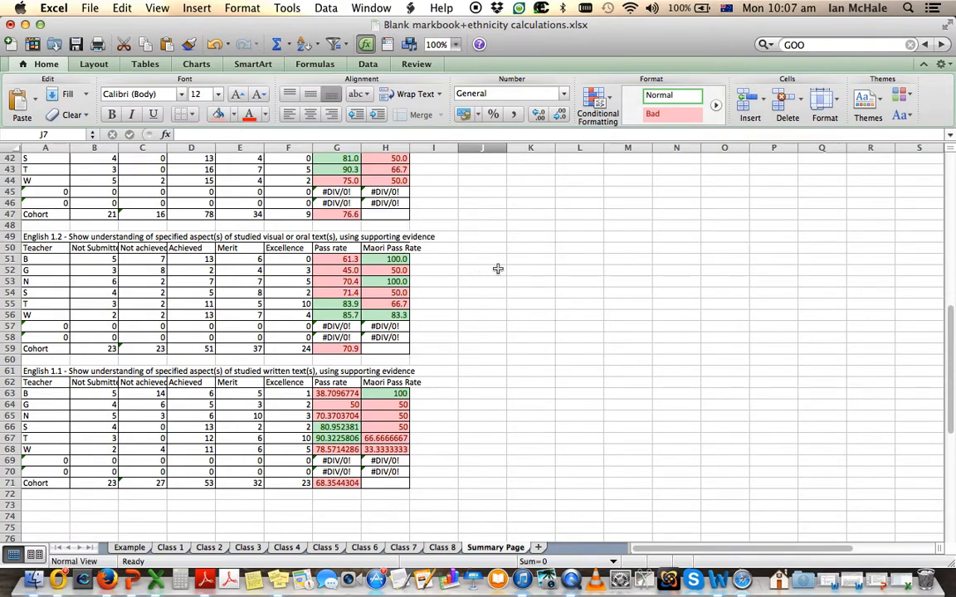
scroll(498, 269, up, 3)
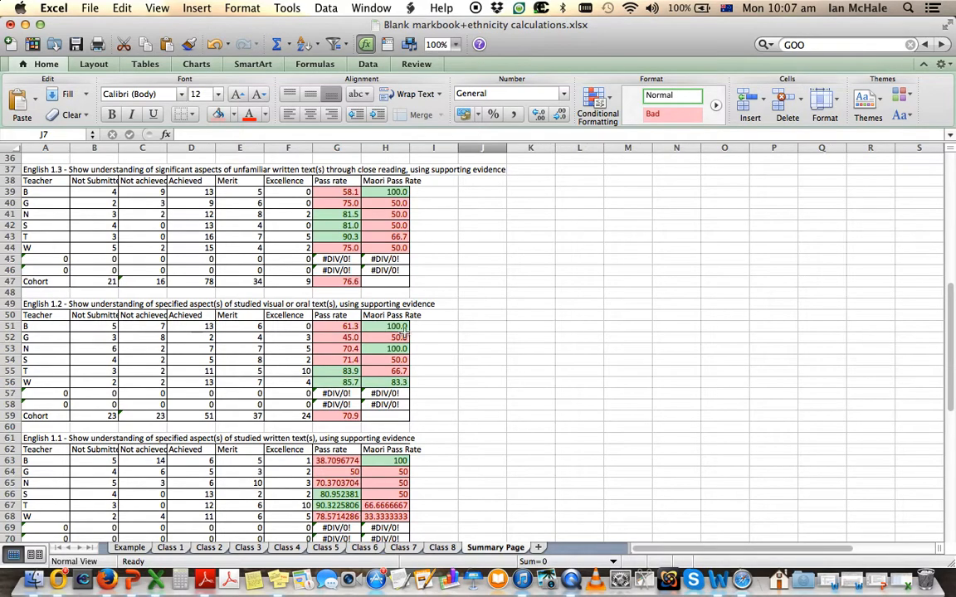
scroll(489, 336, up, 3)
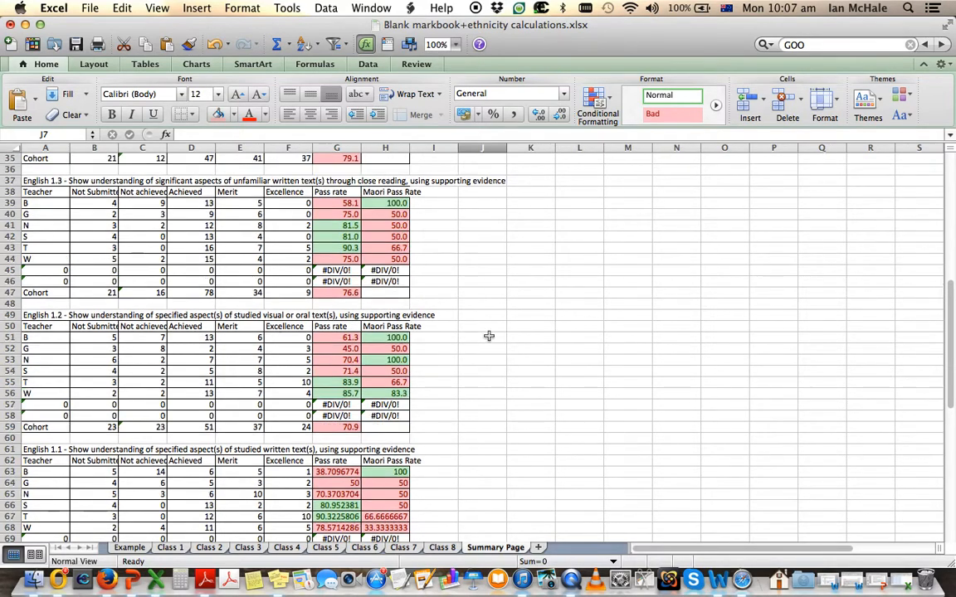
scroll(489, 336, up, 15)
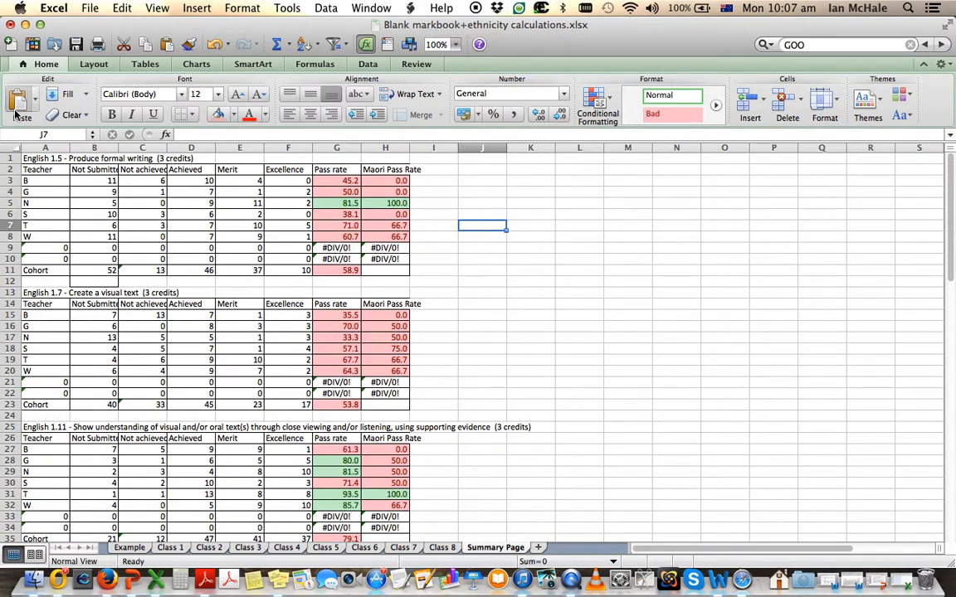
- View the Example sheet and review the Class 1 results with both of their summary tables
click(126, 550)
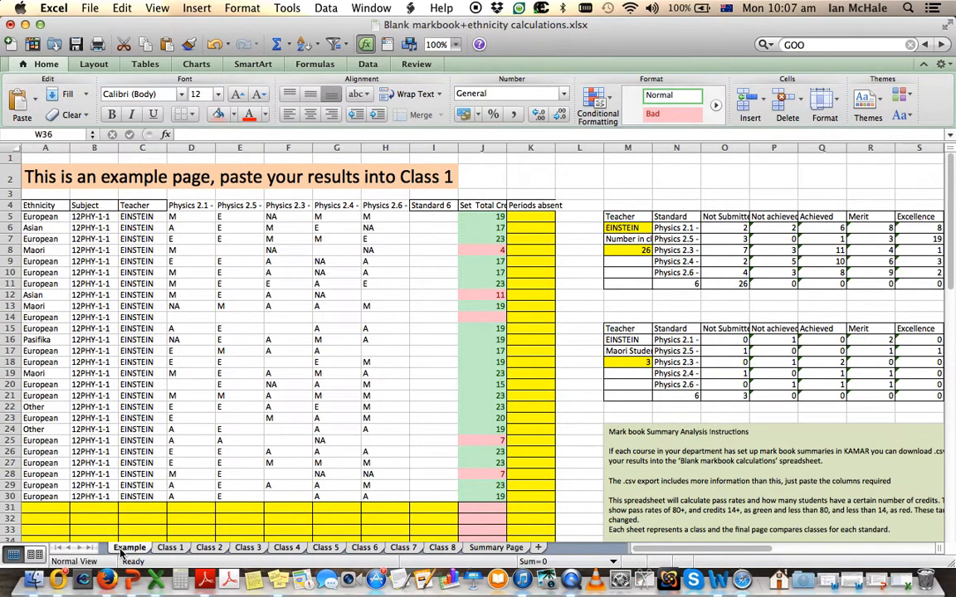
click(172, 549)
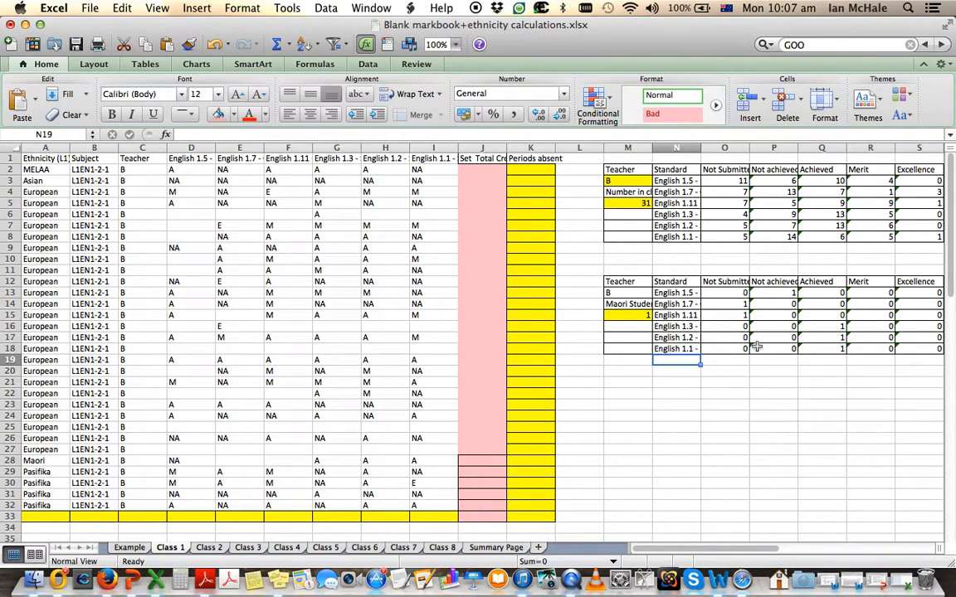
scroll(731, 224, right, 4)
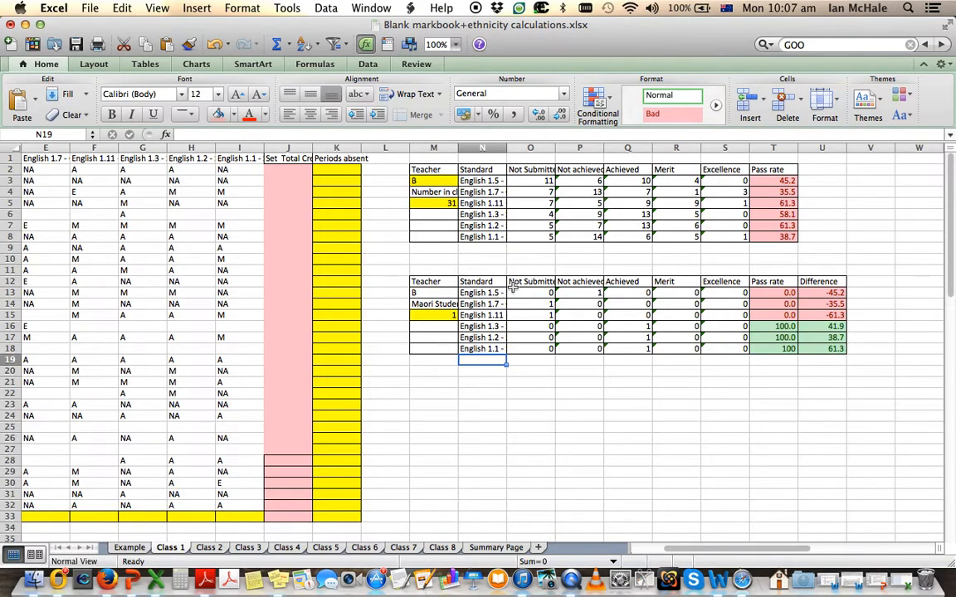
scroll(512, 286, left, 1)
scroll(513, 286, left, 3)
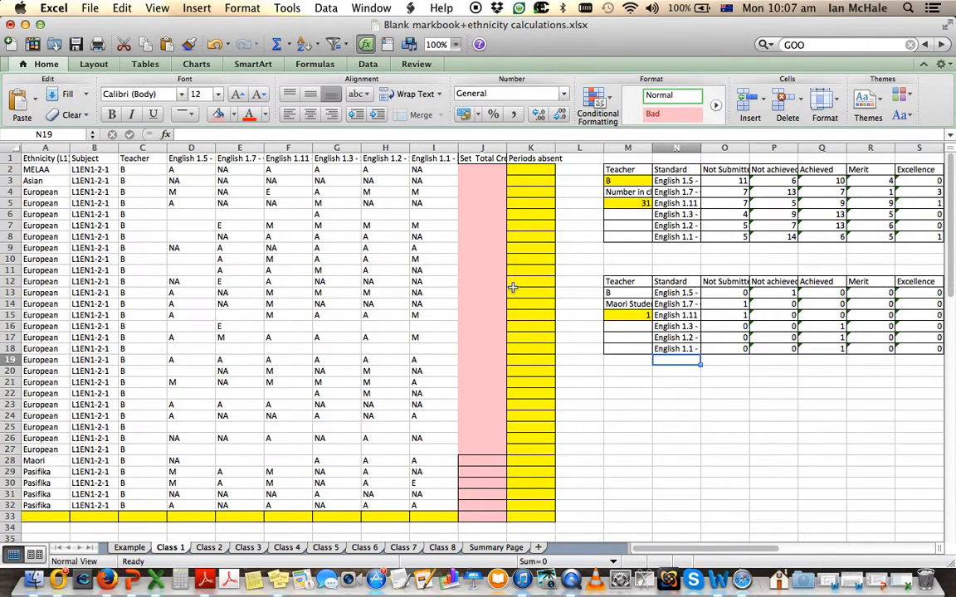